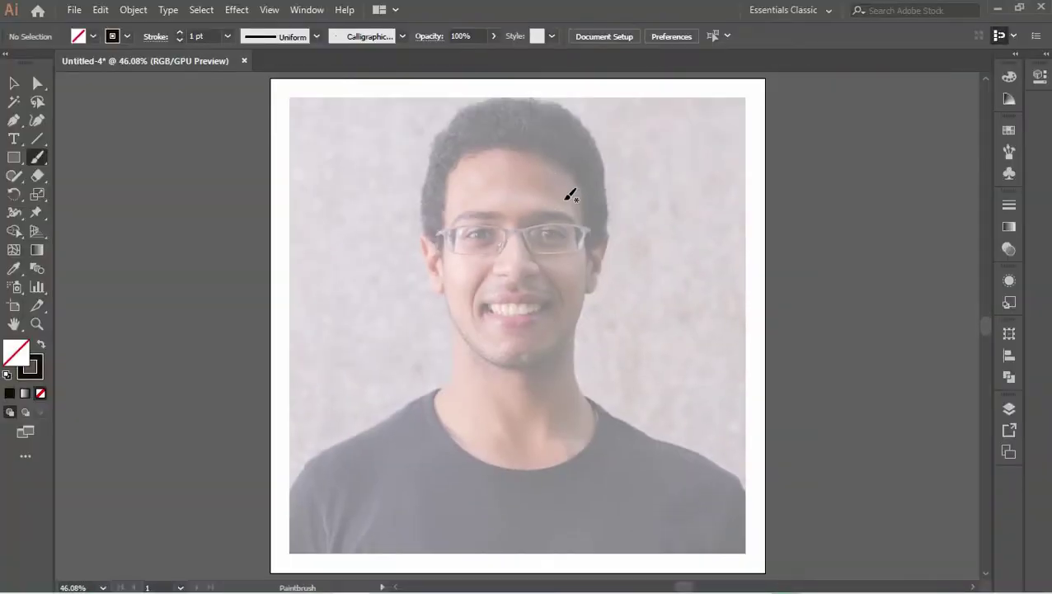
- Paintbrush loose strokes over the photo's crown, right side and left side down to the ear
scroll(490, 136, "up", 3)
scroll(495, 131, "down", 2)
scroll(381, 166, "down", 3)
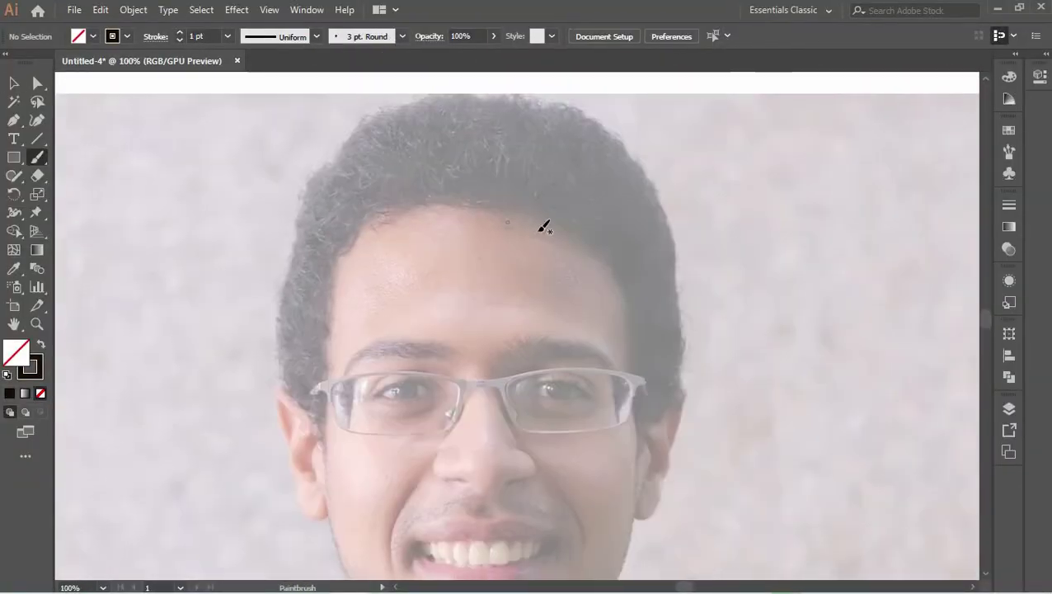
left_click_drag(651, 428, 627, 518)
left_click_drag(411, 305, 568, 263)
left_click_drag(478, 202, 513, 158)
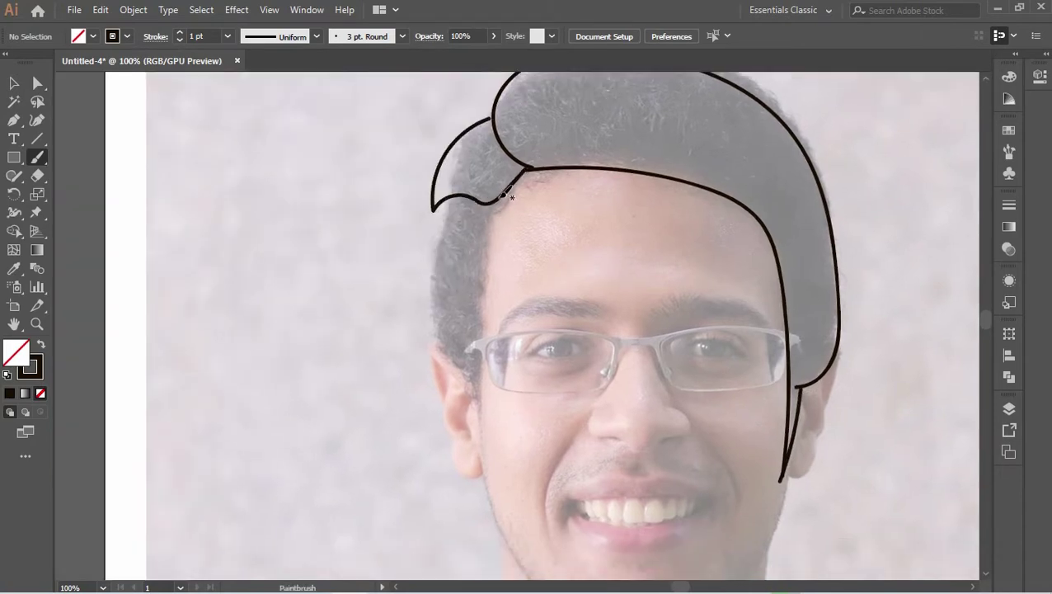
scroll(563, 248, "right", 3)
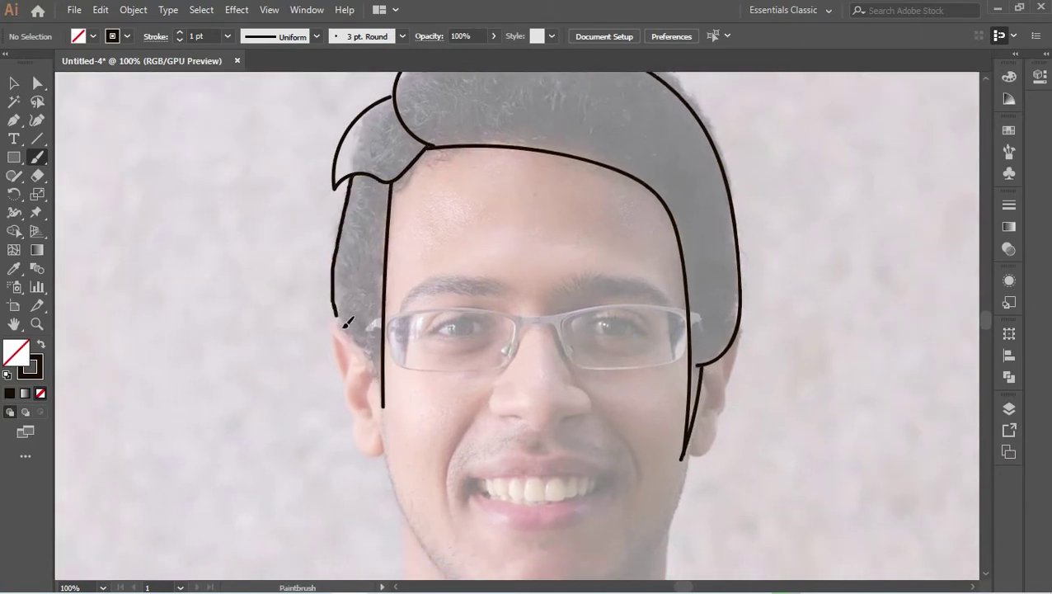
left_click_drag(337, 292, 382, 409)
scroll(458, 369, "up", 3)
scroll(459, 368, "right", 2)
scroll(470, 348, "right", 1)
left_click(237, 334, "ctrl")
- Convert the sketched hair strokes into guides with View > Guides > Make Guides
left_click(269, 9)
left_click(578, 524)
left_click(13, 119)
- Start the Pen hairline at the forehead's left corner and curve it to the temple
scroll(338, 243, "up", 3)
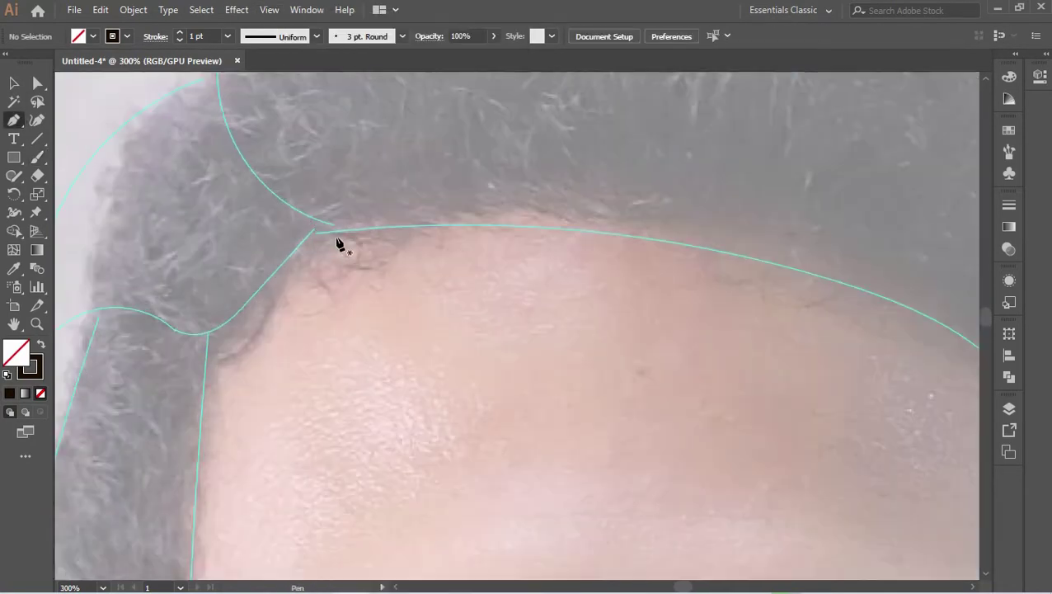
left_click_drag(348, 233, 453, 228)
scroll(454, 228, "right", 2)
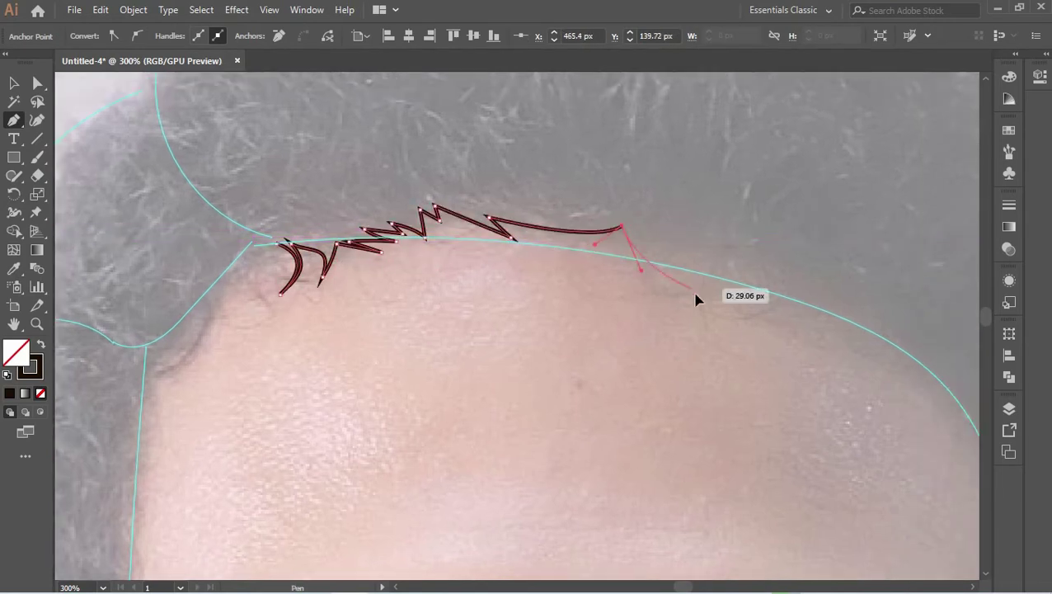
scroll(680, 251, "right", 3)
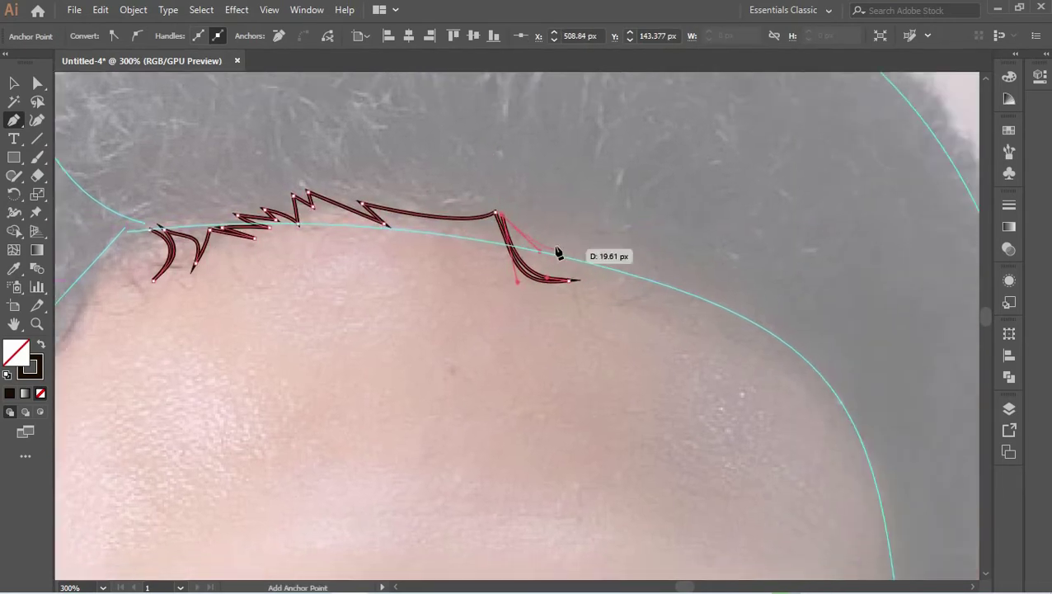
left_click_drag(627, 346, 569, 282)
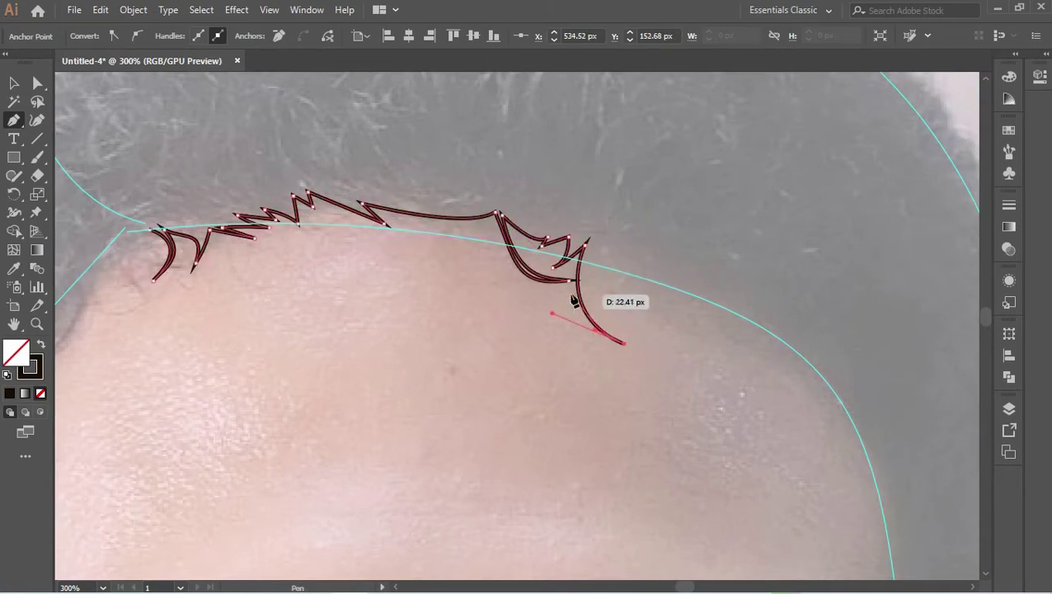
mouse_move(592, 244)
left_mouse_down()
mouse_move(617, 298)
mouse_move(434, 281)
left_mouse_up()
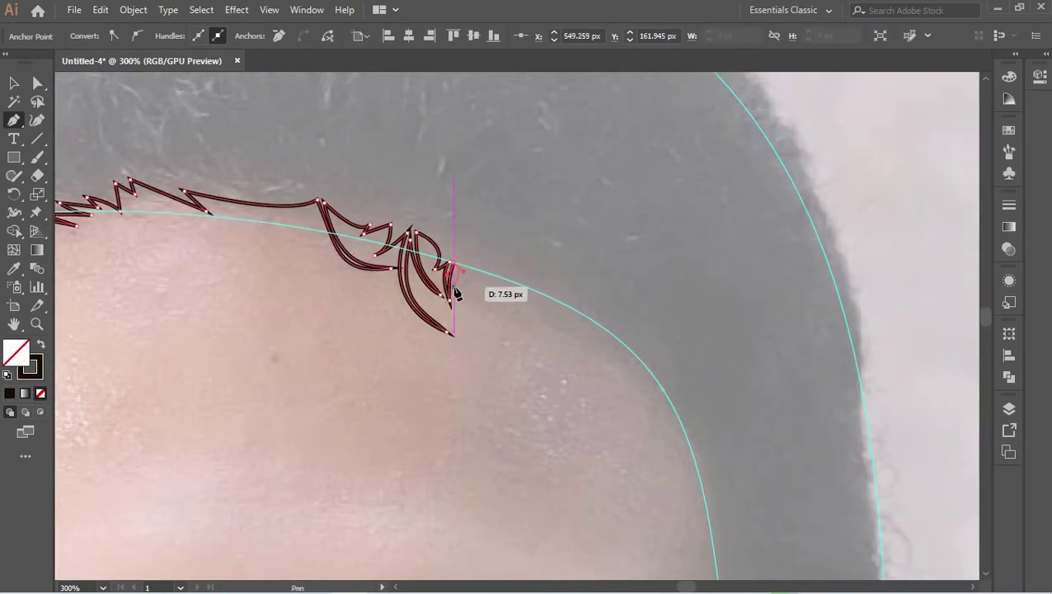
left_click_drag(488, 307, 414, 276)
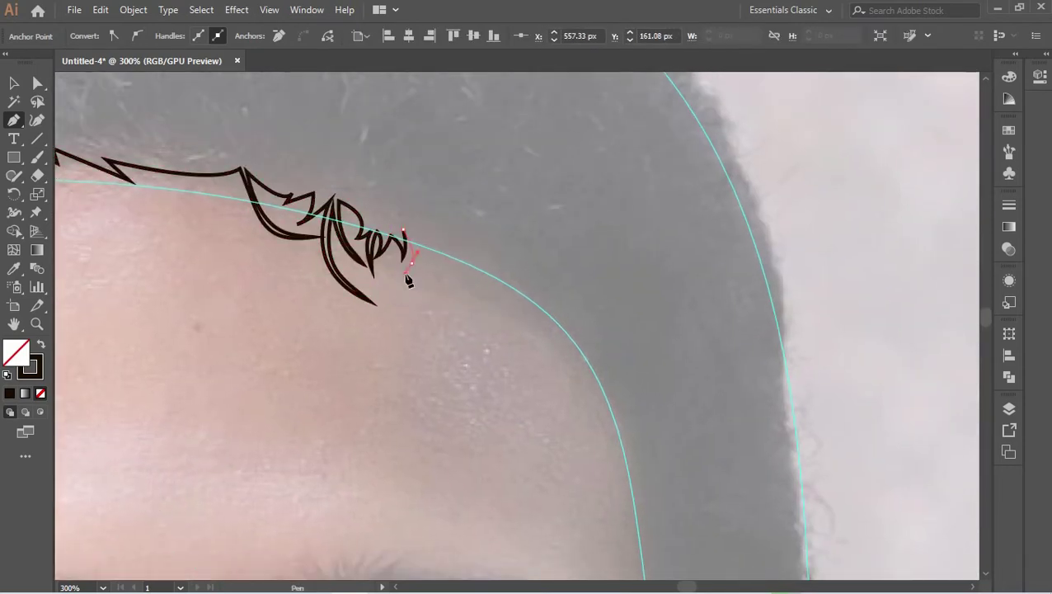
mouse_move(427, 263)
left_mouse_down()
mouse_move(364, 211)
mouse_move(359, 160)
left_mouse_up()
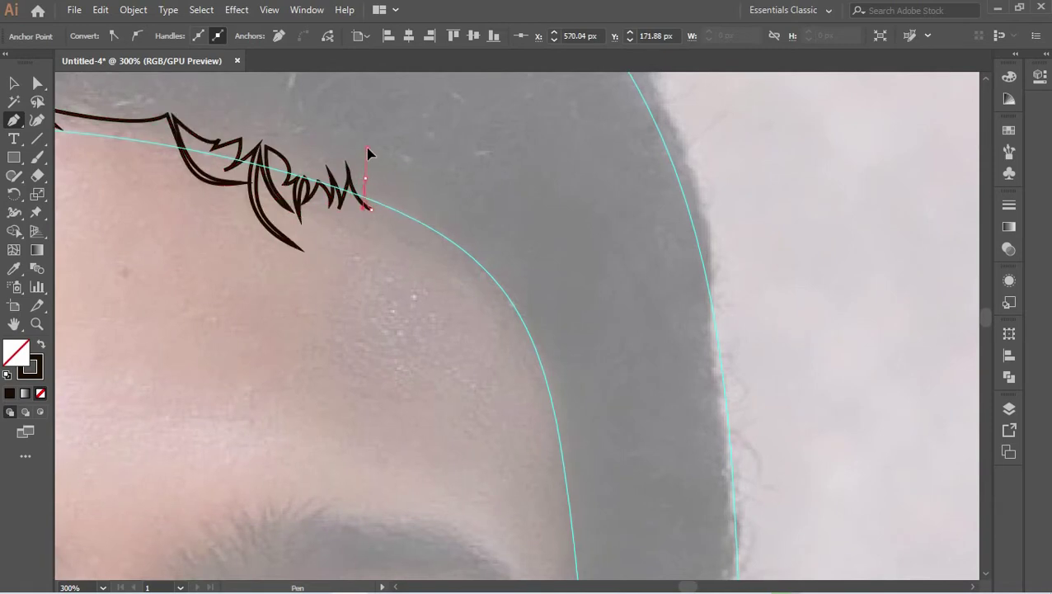
- Add zigzag and curved points running down the side hairline
left_click(404, 221)
left_click(446, 235)
left_click(474, 263)
left_click(498, 286)
left_click_drag(514, 291, 449, 190)
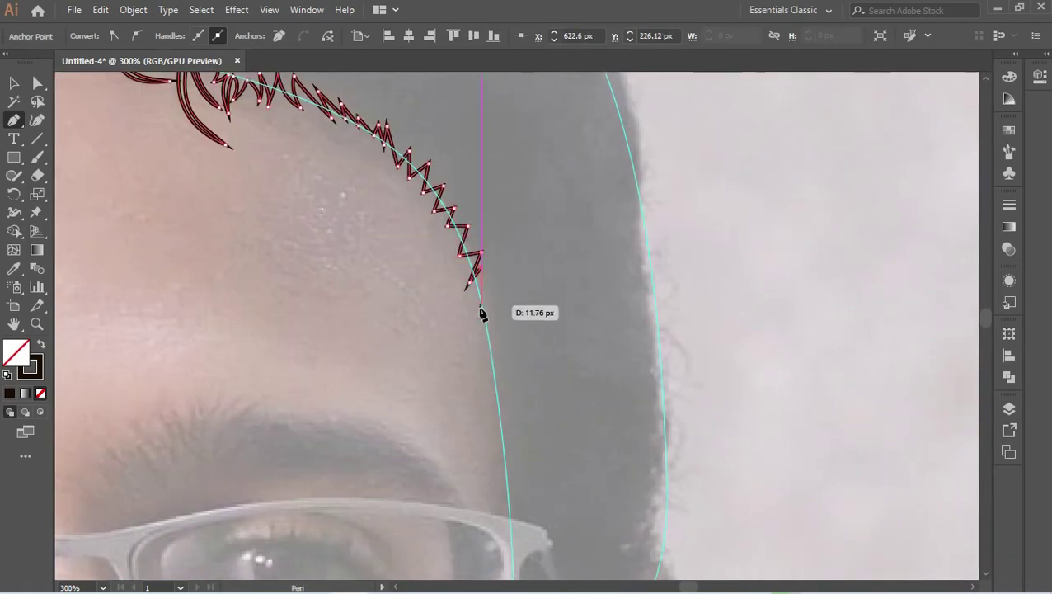
left_click_drag(474, 330, 420, 204)
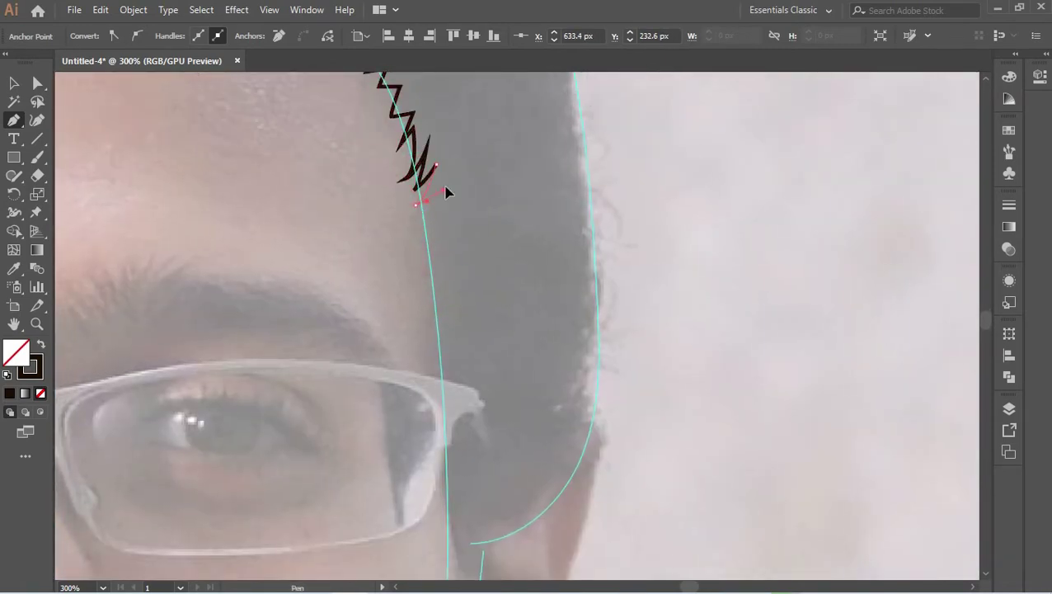
left_click_drag(425, 255, 447, 249)
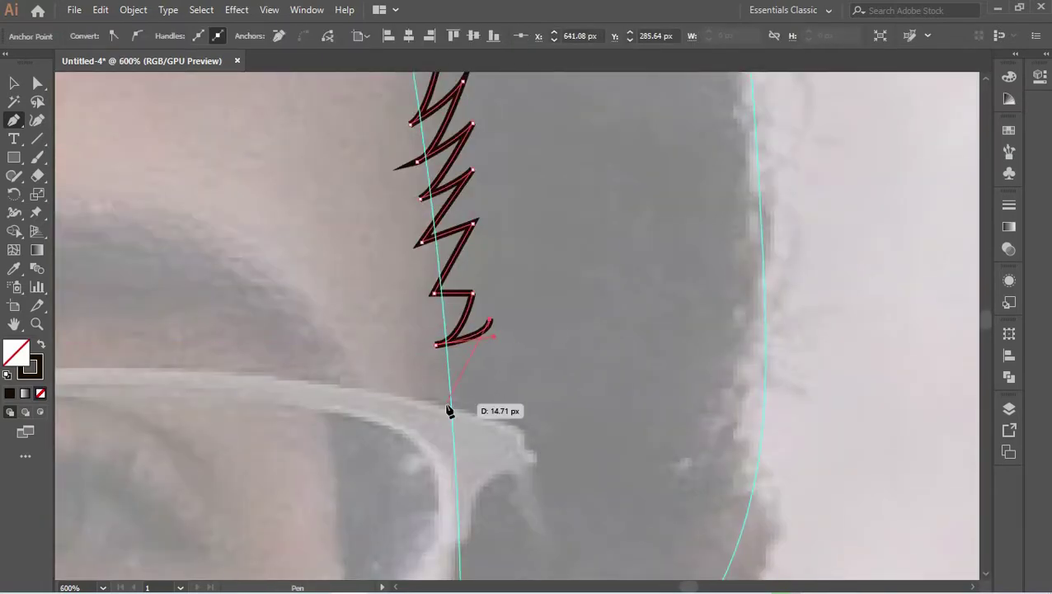
mouse_move(449, 411)
left_mouse_down()
mouse_move(417, 369)
mouse_move(431, 260)
mouse_move(468, 150)
mouse_move(509, 537)
mouse_move(430, 483)
left_mouse_up()
- Continue the hair path with curved and zigzag points up the hair edge
key("ctrl+plus")
key("ctrl+plus")
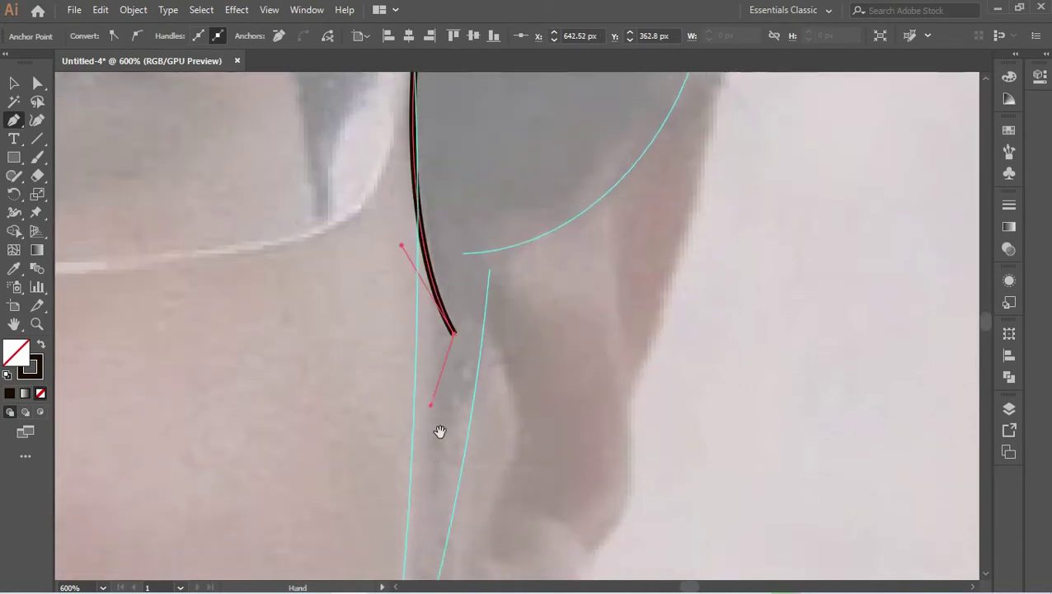
key("ctrl+minus")
key("ctrl+minus")
left_click_drag(427, 376, 437, 335)
key("ctrl+minus")
left_click_drag(394, 375, 422, 334)
key("ctrl+plus")
key("ctrl+plus")
scroll(414, 352, "up", 3)
left_click(446, 383)
left_click(451, 364)
left_click_drag(462, 326, 345, 514)
- Draw a hooked curl at the hair edge and a long curved point
key("ctrl+plus")
key("ctrl+plus")
key("ctrl+plus")
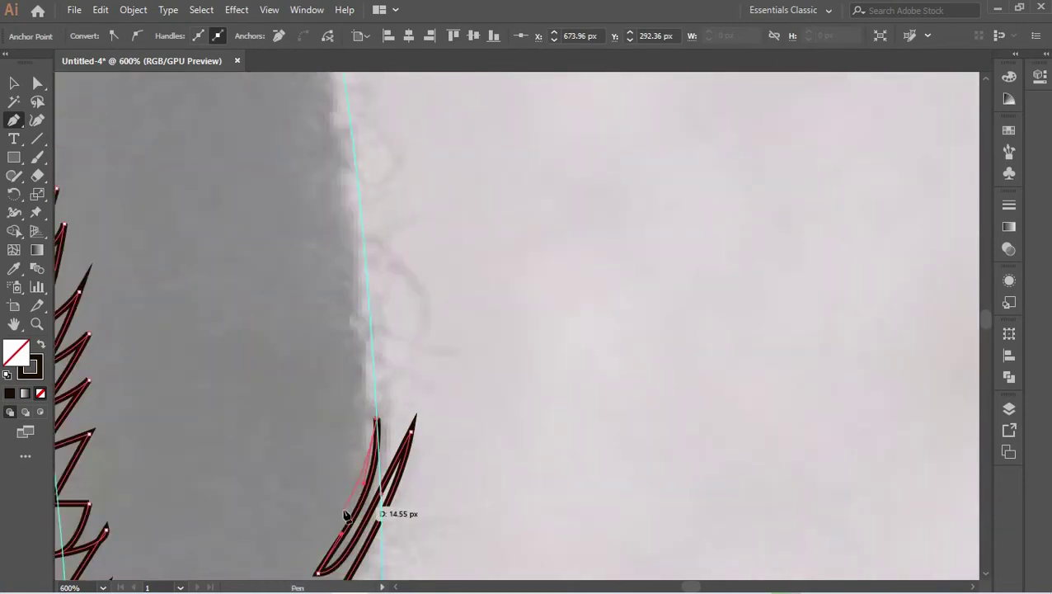
left_click_drag(453, 354, 341, 368)
scroll(413, 375, "up", 2)
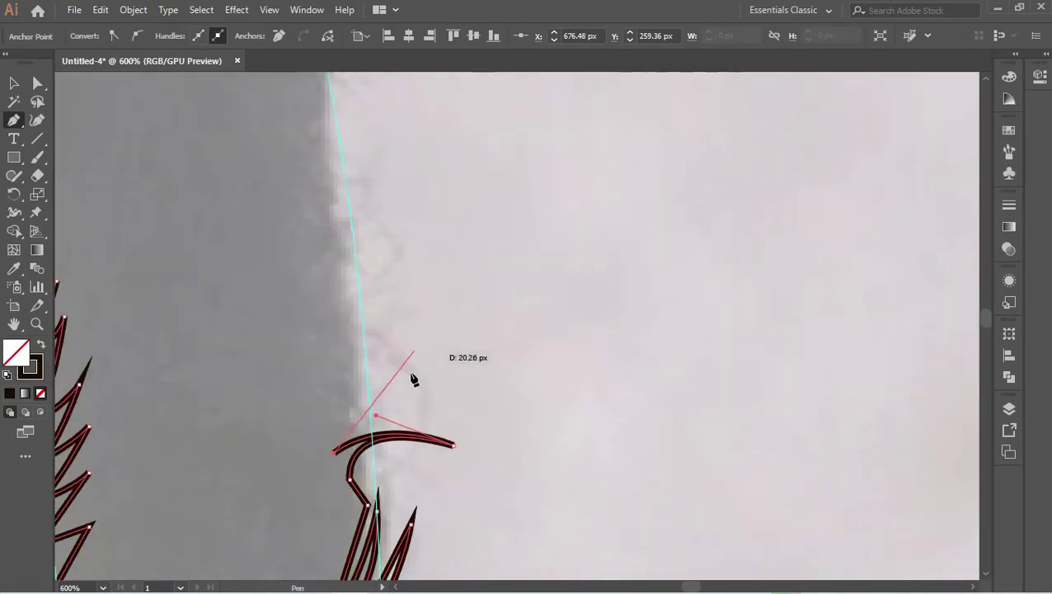
key("ctrl+minus")
key("ctrl+minus")
key("ctrl+minus")
key("ctrl+minus")
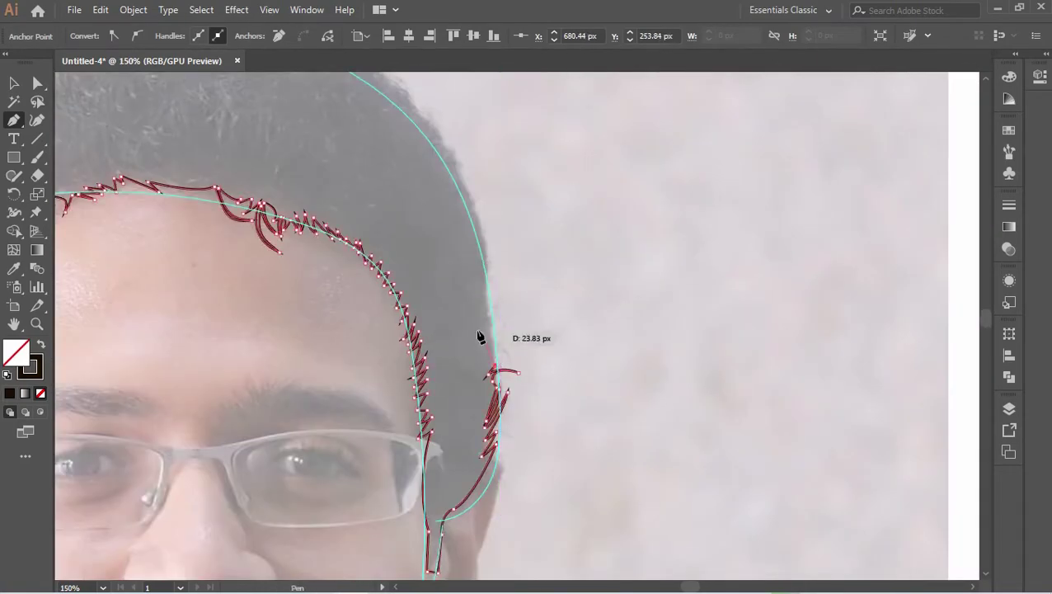
key("ctrl+minus")
key("ctrl+minus")
left_click_drag(481, 337, 89, 203)
key("ctrl+plus")
key("ctrl+plus")
key("ctrl+plus")
key("ctrl+minus")
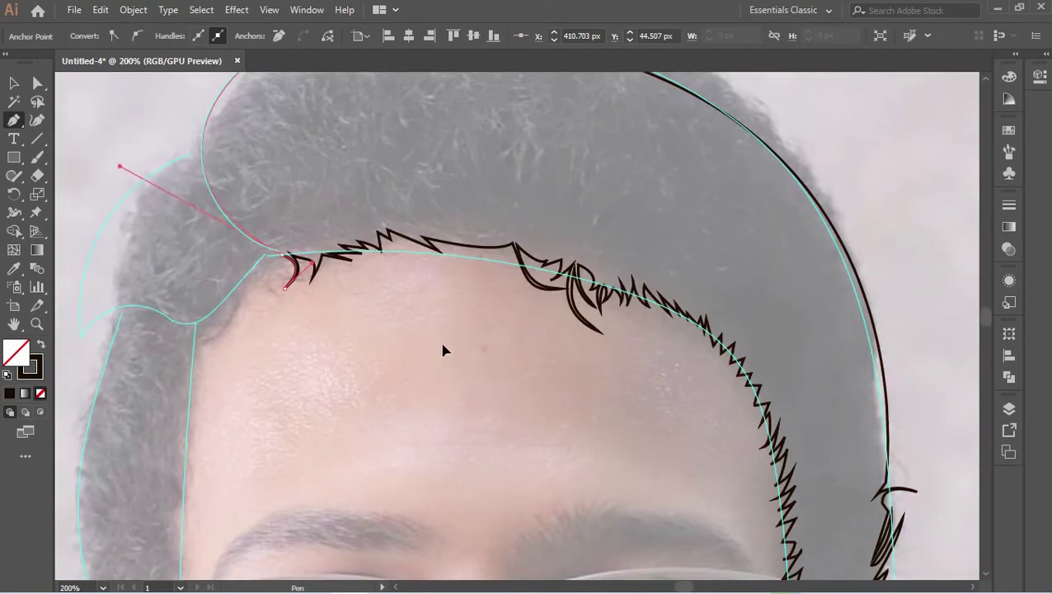
- Reselect the hair path to resume drawing from its end
key("ctrl+plus")
key("ctrl+plus")
key("a")
key("ctrl+shift+a")
key("ctrl+minus")
key("ctrl+minus")
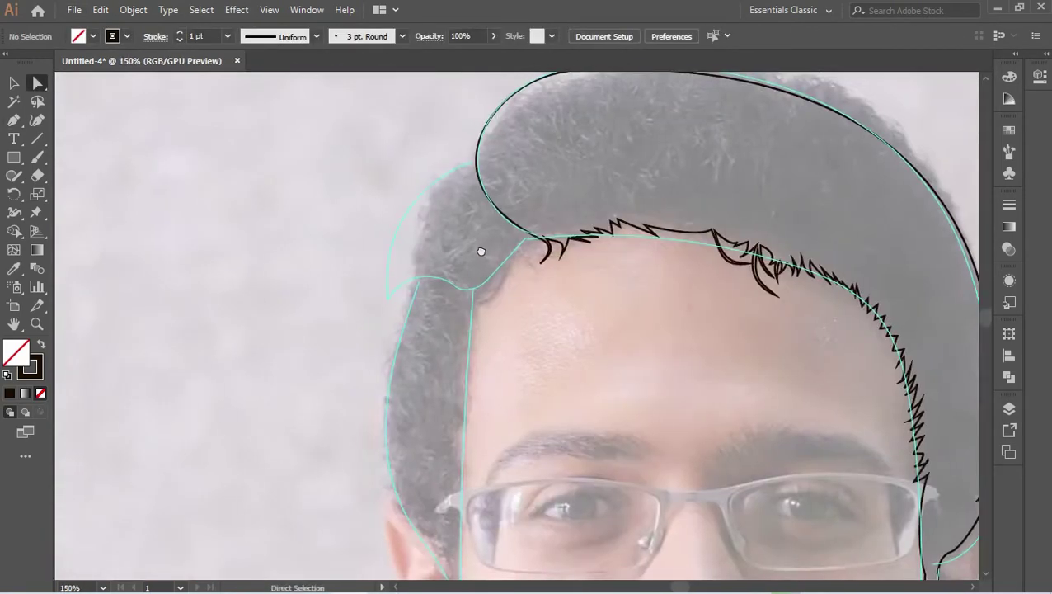
key("ctrl+plus")
key("p")
key("ctrl+z")
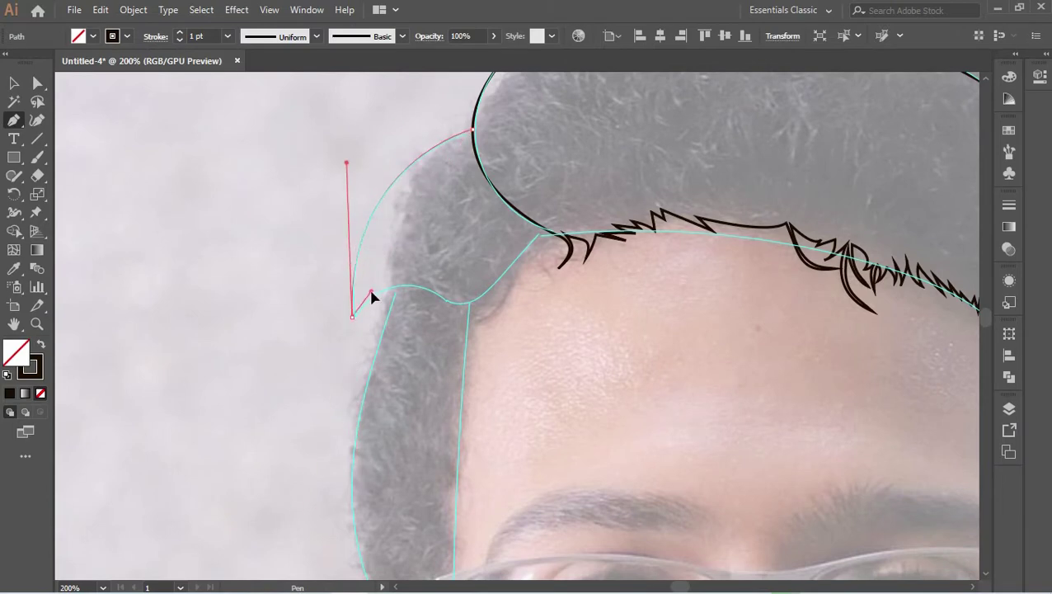
- Extend the hair path around the left tuft and finish it
left_click_drag(469, 307, 489, 290)
key("ctrl+plus")
key("ctrl+plus")
key("ctrl+plus")
left_click_drag(602, 260, 746, 124)
key("ctrl+minus")
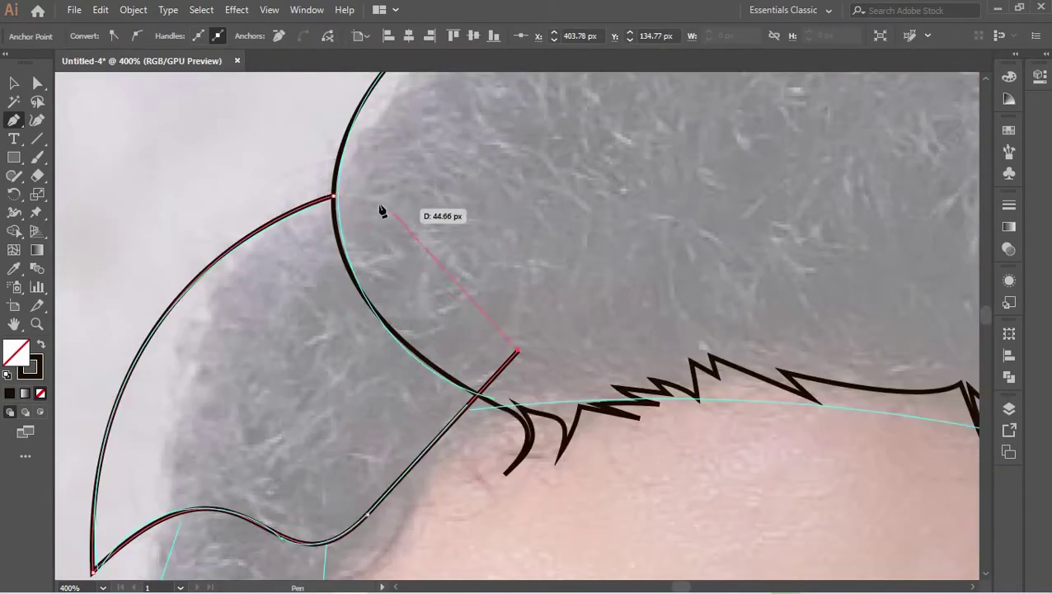
key("v")
key("ctrl+shift+a")
key("ctrl+0")
- Start a new Pen path at the left sideburn, curving it downward
scroll(470, 192, "up", 2, "alt")
key("p")
scroll(471, 248, "down", 1)
scroll(472, 247, "up", 2, "alt")
left_click(436, 190)
left_click_drag(441, 315, 430, 311)
scroll(422, 315, "up", 2)
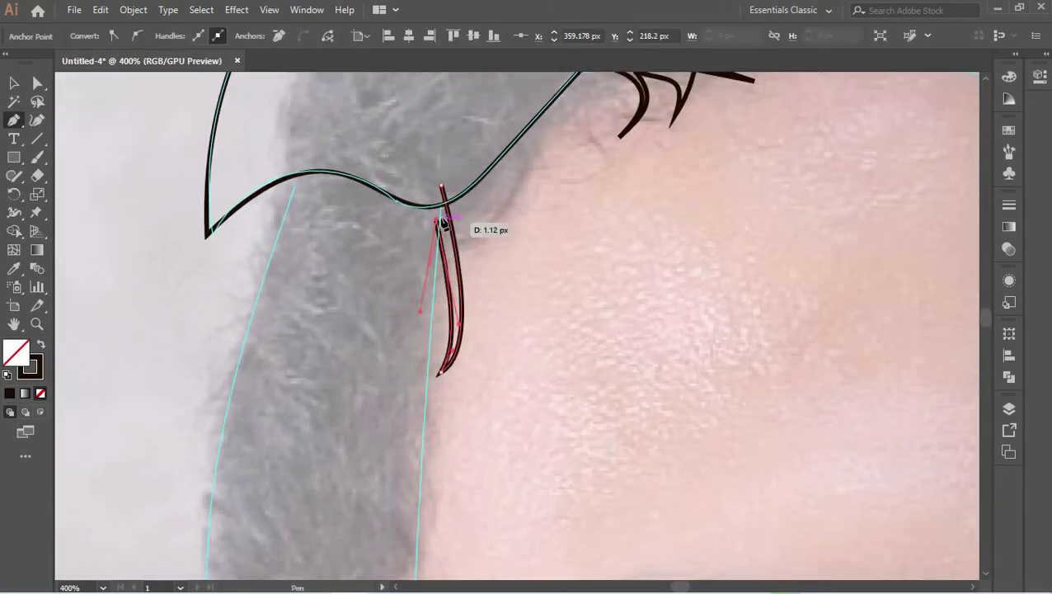
scroll(416, 371, "down", 2)
left_click_drag(422, 384, 425, 302)
scroll(416, 371, "down", 3)
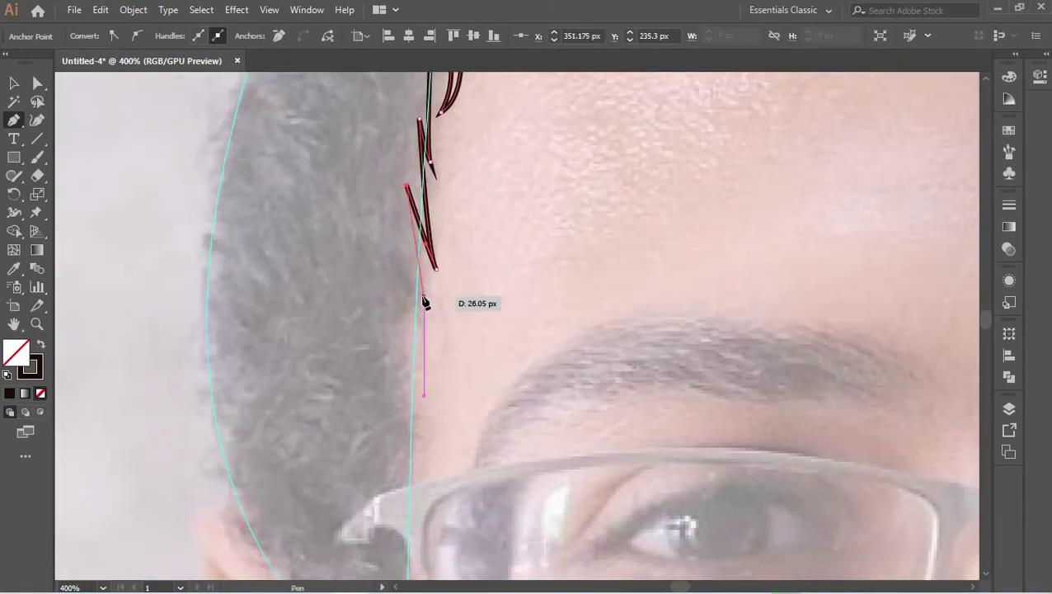
- Finish the sideburn path near the ear and close it at the tuft
left_click(450, 462)
scroll(409, 420, "down", 7)
scroll(398, 413, "down", 4)
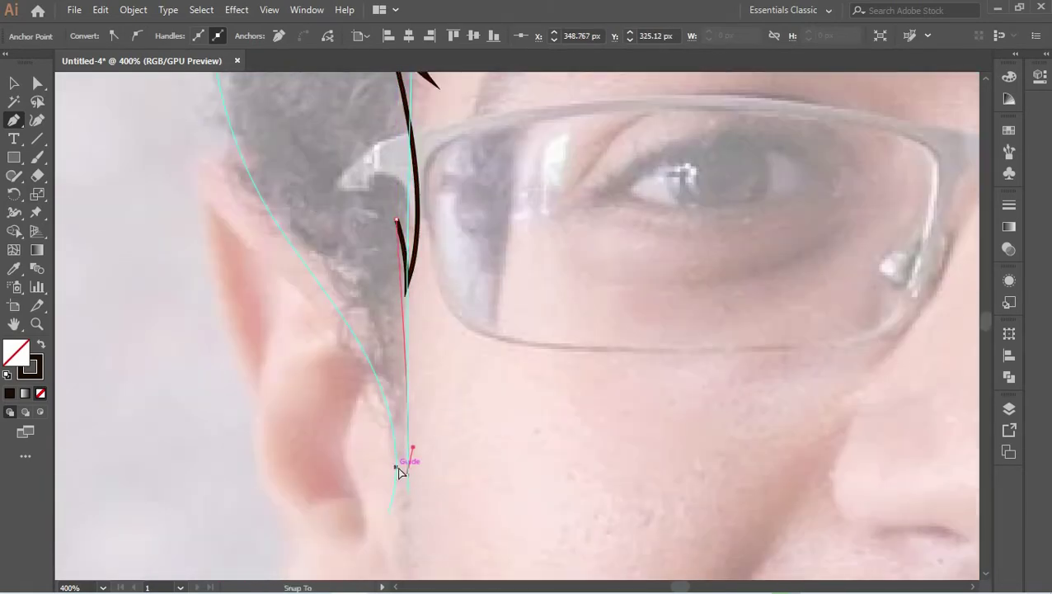
left_click_drag(397, 462, 387, 324)
scroll(340, 291, "up", 5)
scroll(347, 418, "down", 5)
scroll(392, 202, "up", 1)
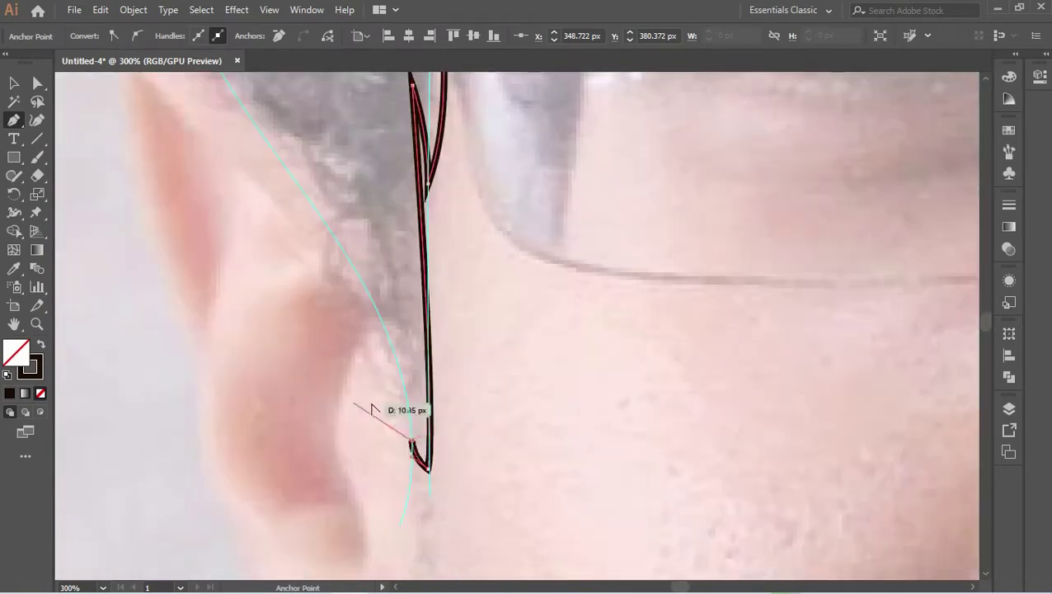
scroll(392, 202, "down", 3, "alt")
scroll(548, 322, "up", 3)
scroll(553, 146, "up", 5)
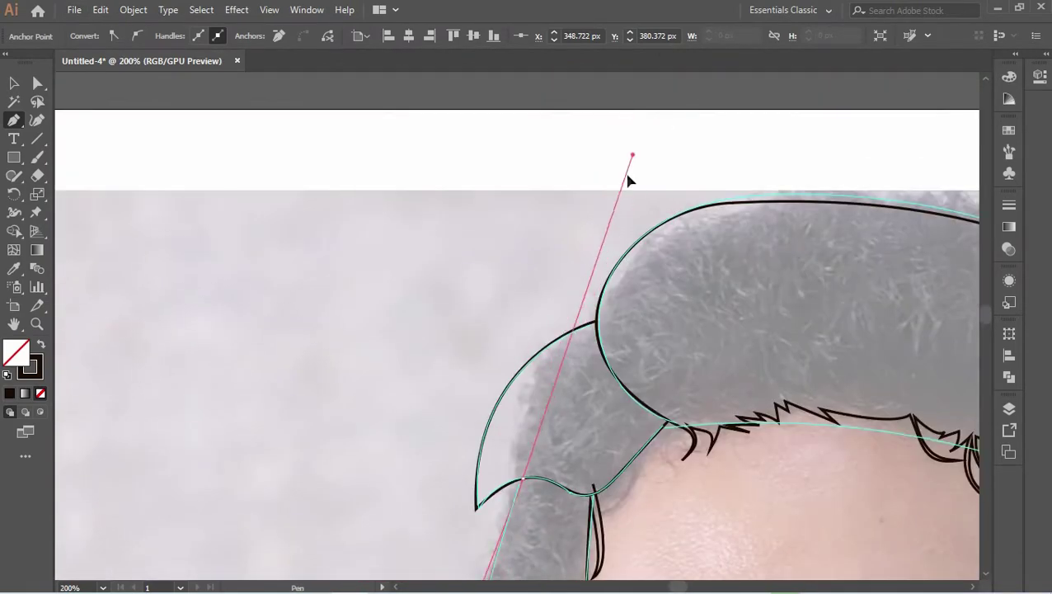
scroll(665, 122, "down", 8)
scroll(470, 382, "up", 5)
left_click(387, 342)
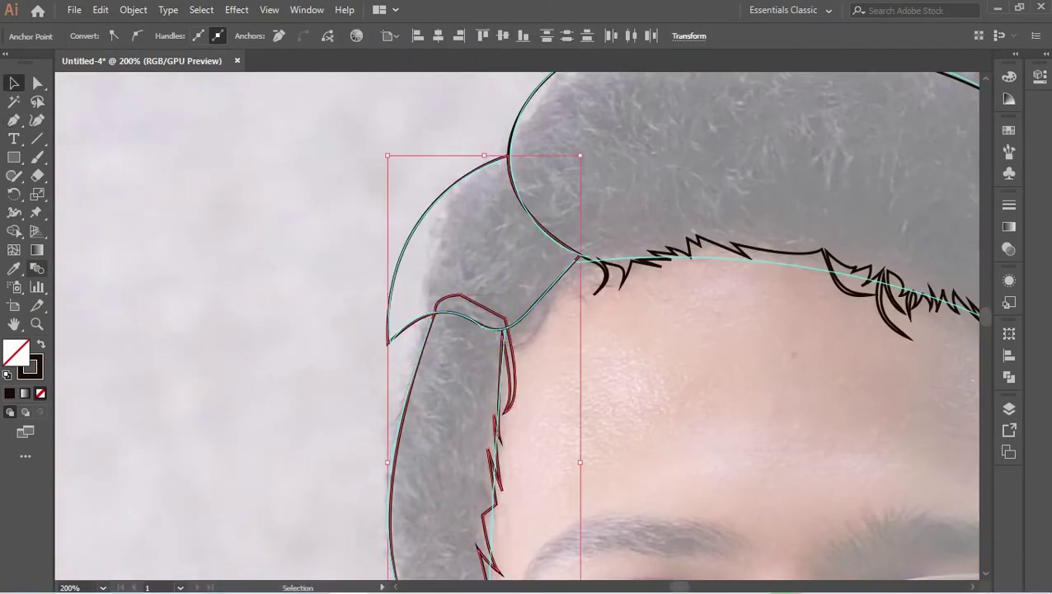
- Merge the hair pieces into one shape with the Shape Builder tool
key("shift+m")
left_click(423, 338)
key("ctrl+shift+a")
key("v")
scroll(399, 232, "down", 1, "alt")
scroll(413, 286, "up", 2)
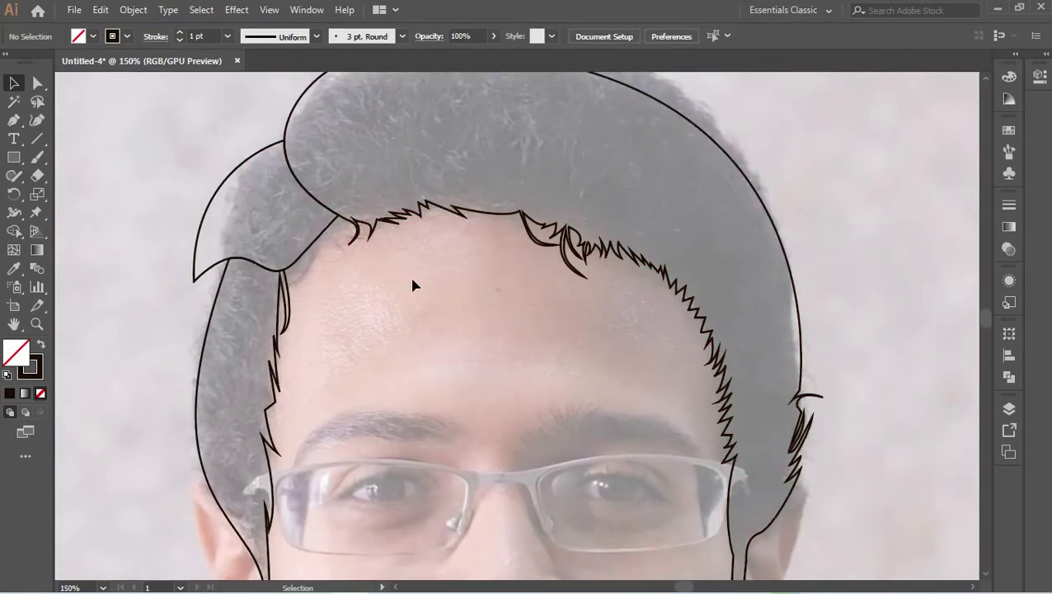
- Fill the hair shape with dark brown
scroll(393, 274, "down", 3)
left_click(231, 264)
key("shift+x")
key("ctrl+shift+a")
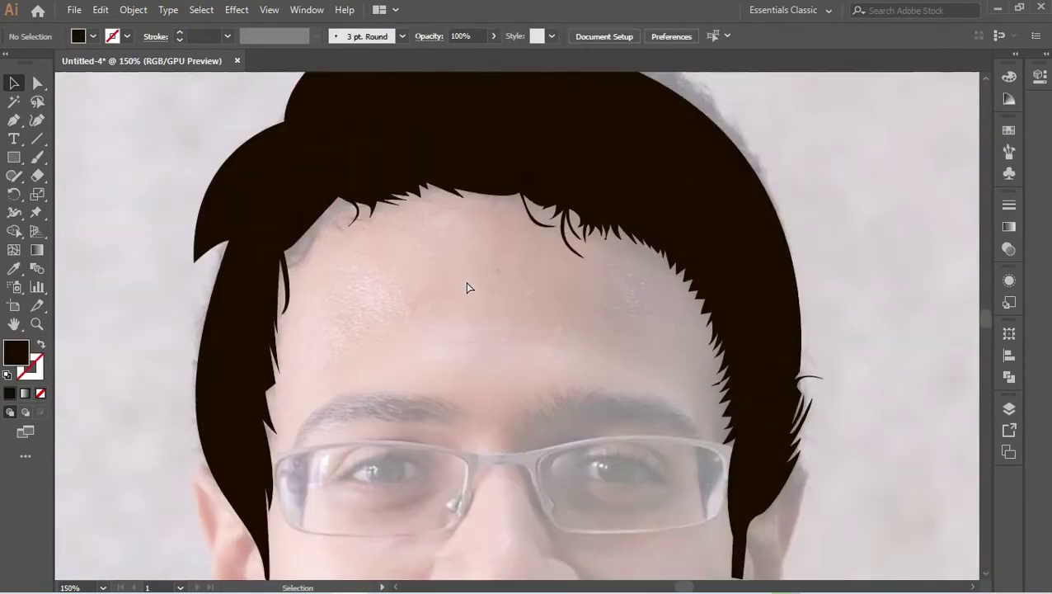
scroll(467, 288, "up", 2, "alt")
left_click(308, 271)
- Begin a new Pen path with curved hair strands on the bun
key("p")
key("ctrl+minus")
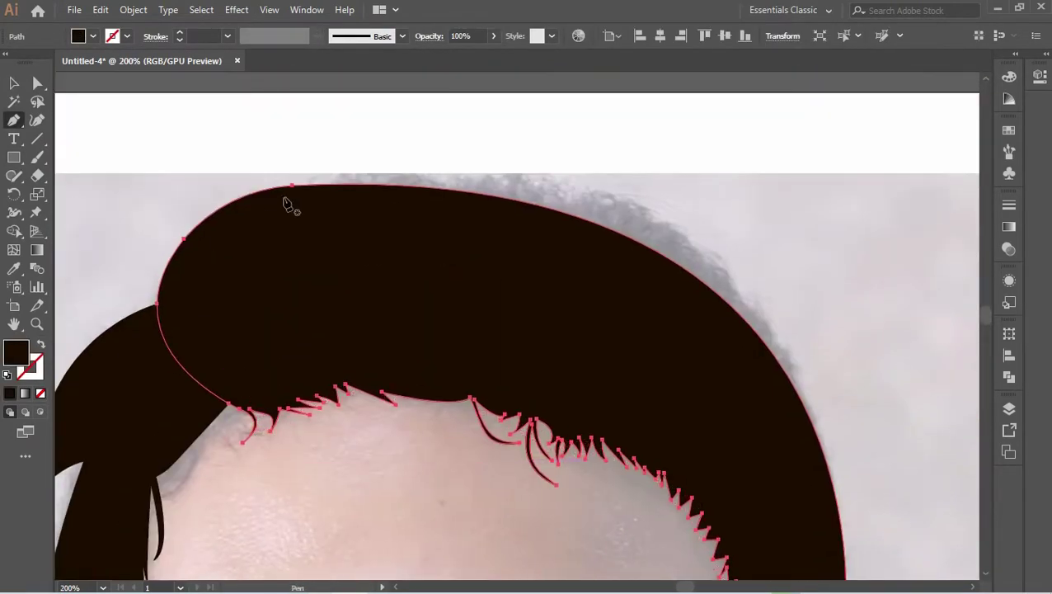
key("ctrl+shift+a")
left_click(289, 197)
left_click_drag(208, 265, 235, 223)
left_click_drag(225, 262, 256, 185)
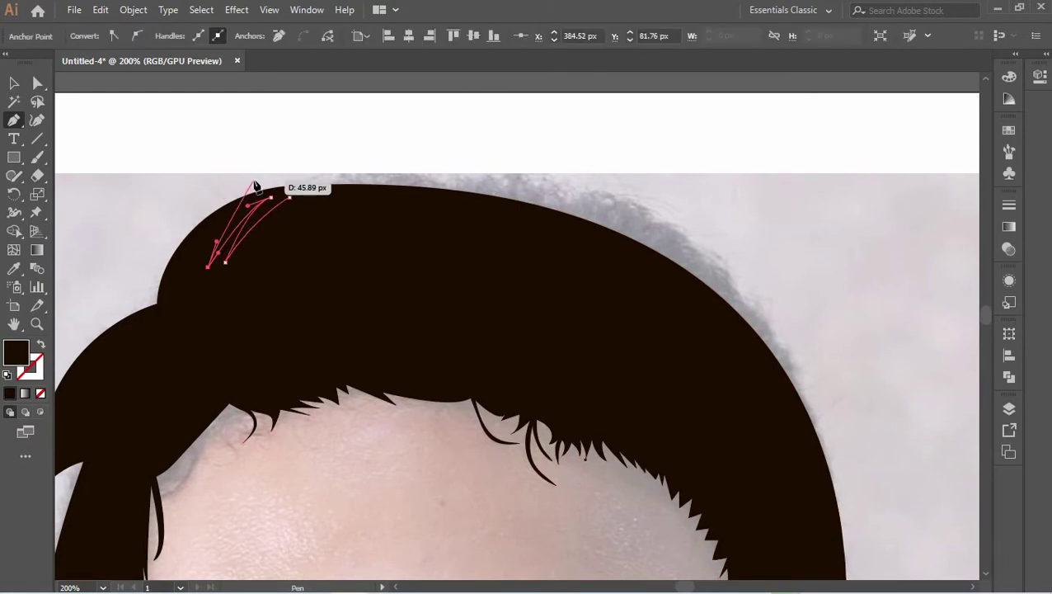
- Trace the strand shape along the hair edge with pointed strands, then close it
left_click(145, 250)
left_click(126, 317)
left_click(157, 386)
left_click(234, 443)
left_click(283, 453)
left_click(309, 424)
left_click(347, 296)
left_click(264, 357)
left_click_drag(281, 285, 301, 266)
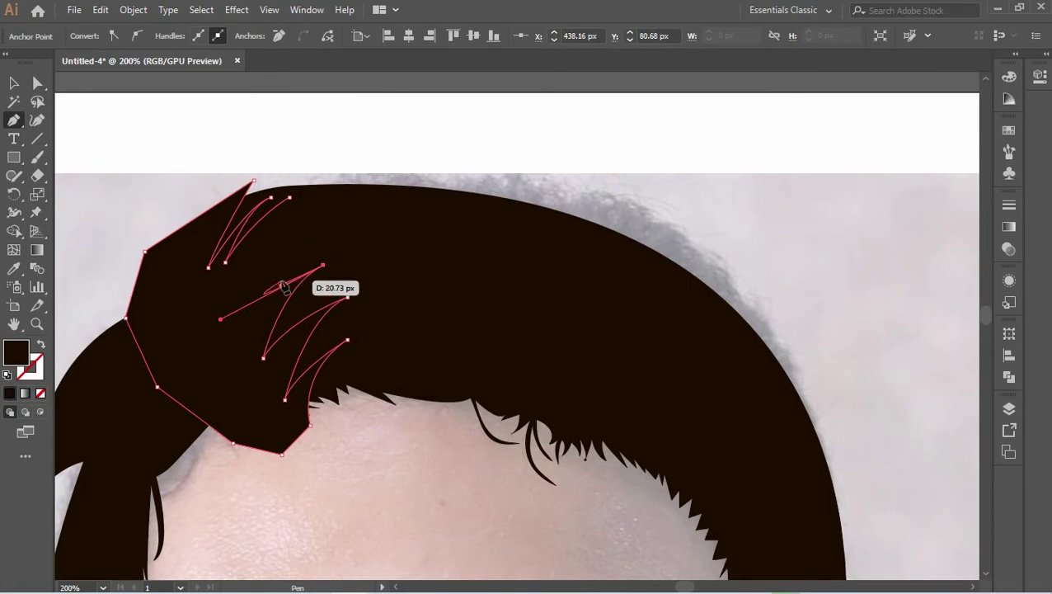
left_click(330, 246)
- Select all and merge the strands into the bun with Shape Builder
key("ctrl+a")
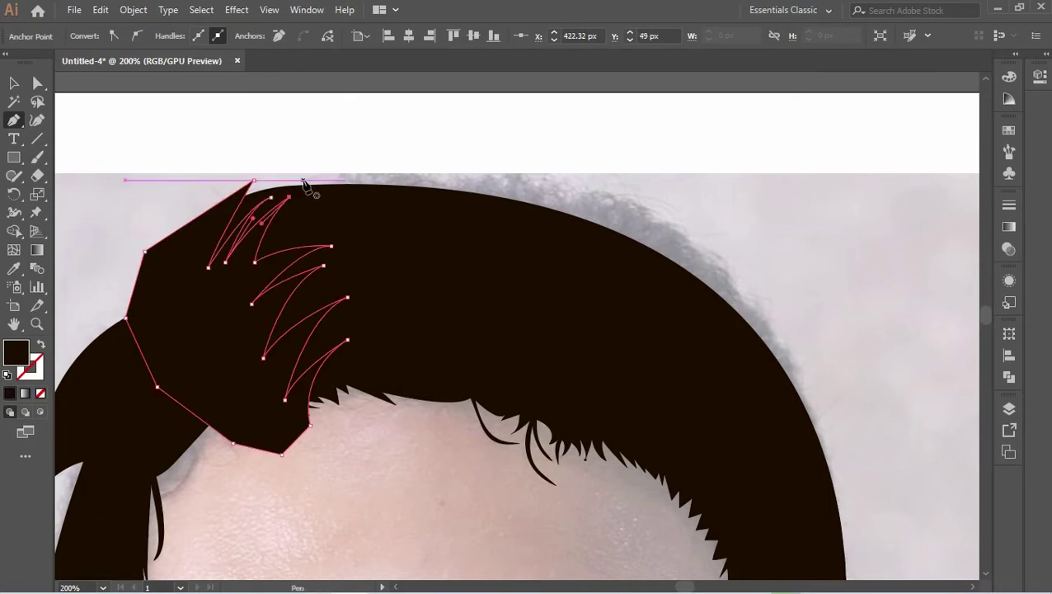
key("shift+m")
left_click_drag(247, 247, 412, 288)
left_click(13, 85)
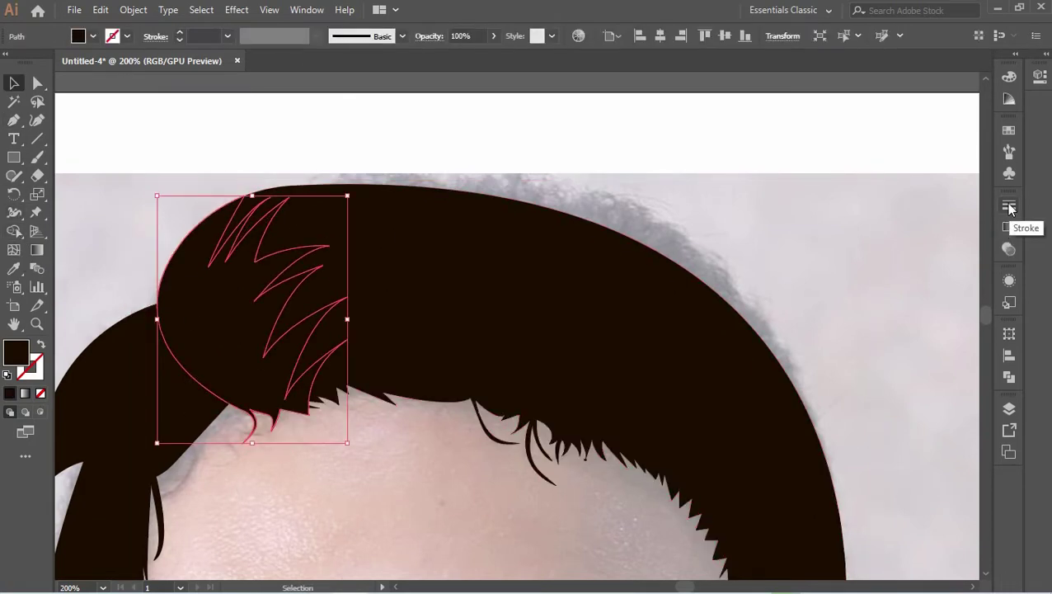
- Set the bun's blend mode to Screen in the Transparency panel
left_click(1009, 248)
left_click(854, 223)
left_click(850, 301)
left_click(689, 130)
- Pen-draw three small pointed strand shapes on the left side of the hair
left_click_drag(370, 540, 503, 404)
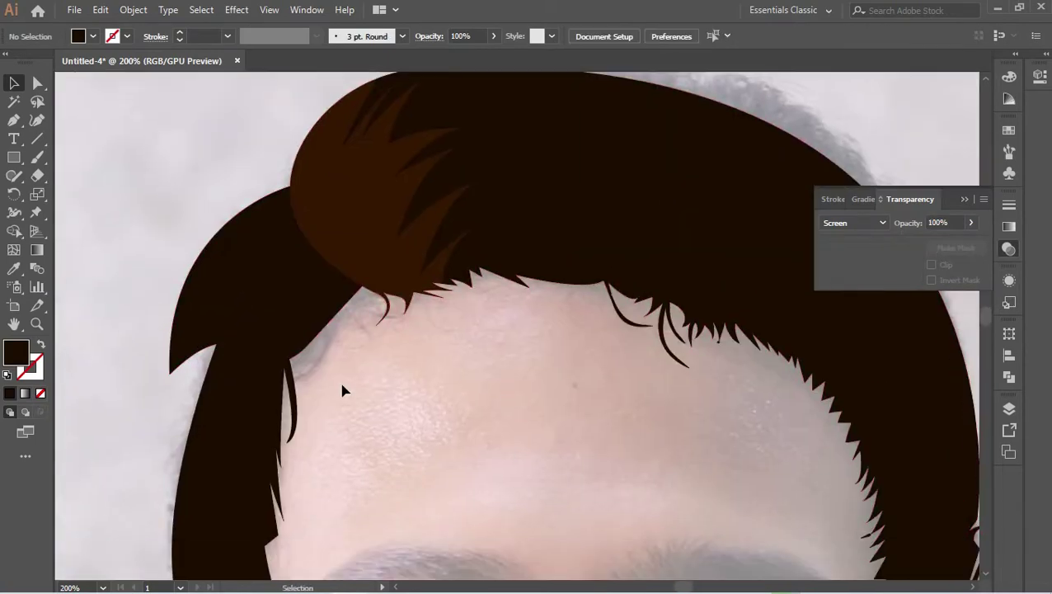
scroll(369, 390, "down", 3)
scroll(312, 356, "up", 3)
left_click(276, 347)
left_click(313, 363)
left_click_drag(321, 278, 373, 307)
left_click(327, 340)
mouse_move(379, 383)
left_mouse_down()
mouse_move(396, 405)
mouse_move(389, 295)
mouse_move(404, 280)
left_mouse_up()
left_click_drag(410, 239, 258, 359)
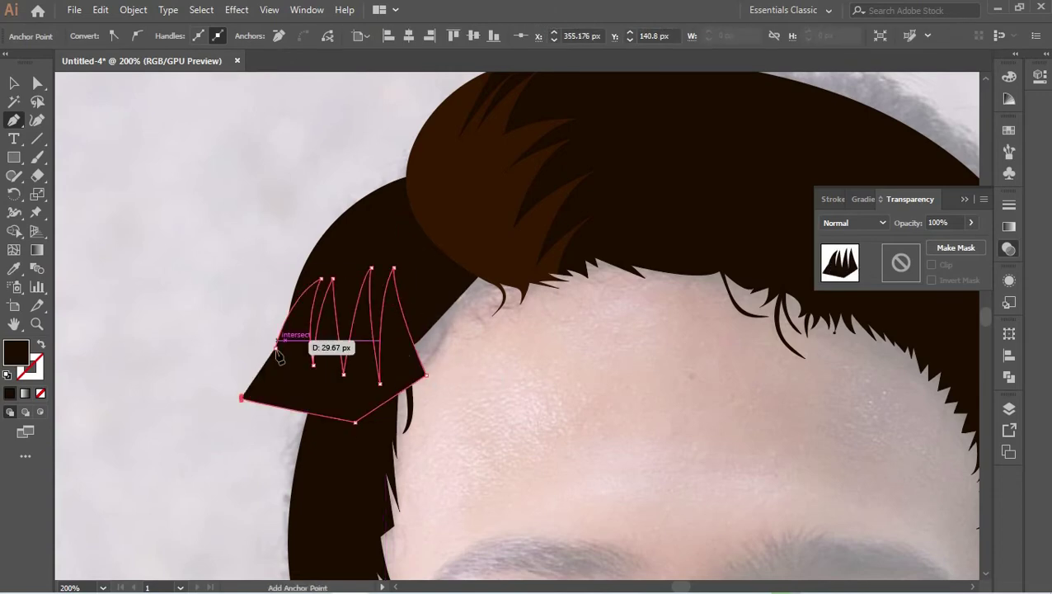
left_click(347, 299, "shift")
- Merge the strands and draw a curved strand down the left side lock
key("shift+m")
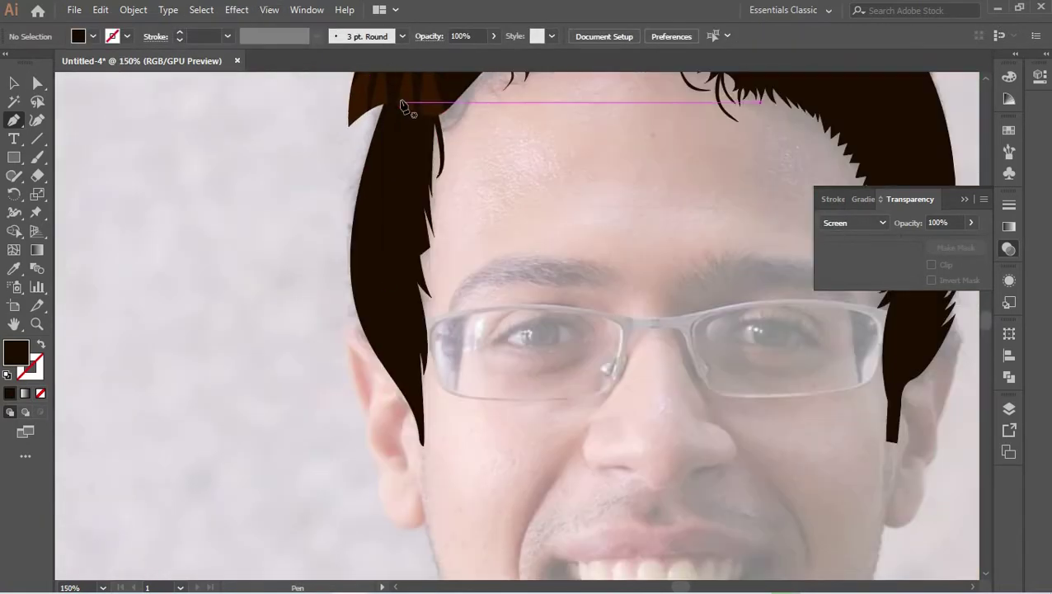
left_click(398, 105)
left_click_drag(362, 236, 379, 288)
left_click_drag(404, 362, 406, 369)
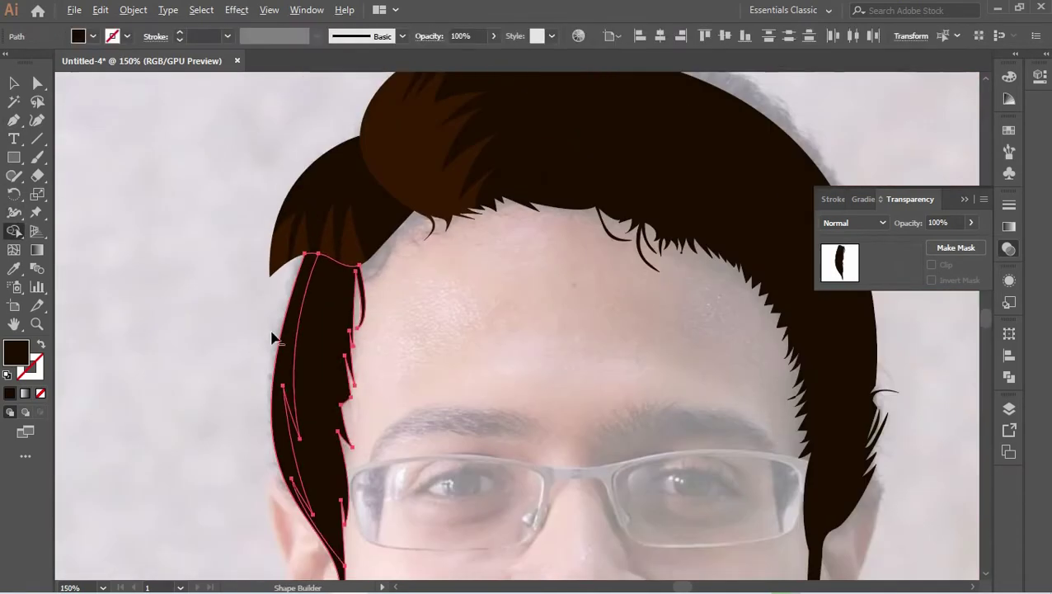
key("ctrl+0")
key("ctrl+1")
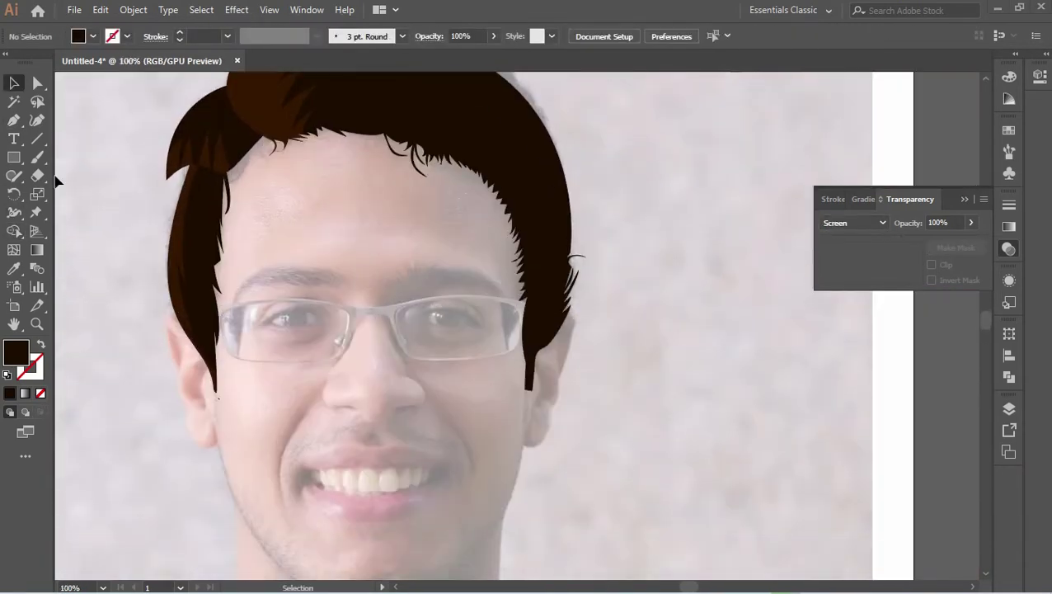
- Pen-draw a spiky black neck shadow under the chin along the collar
key("p")
scroll(314, 244, "down", 5)
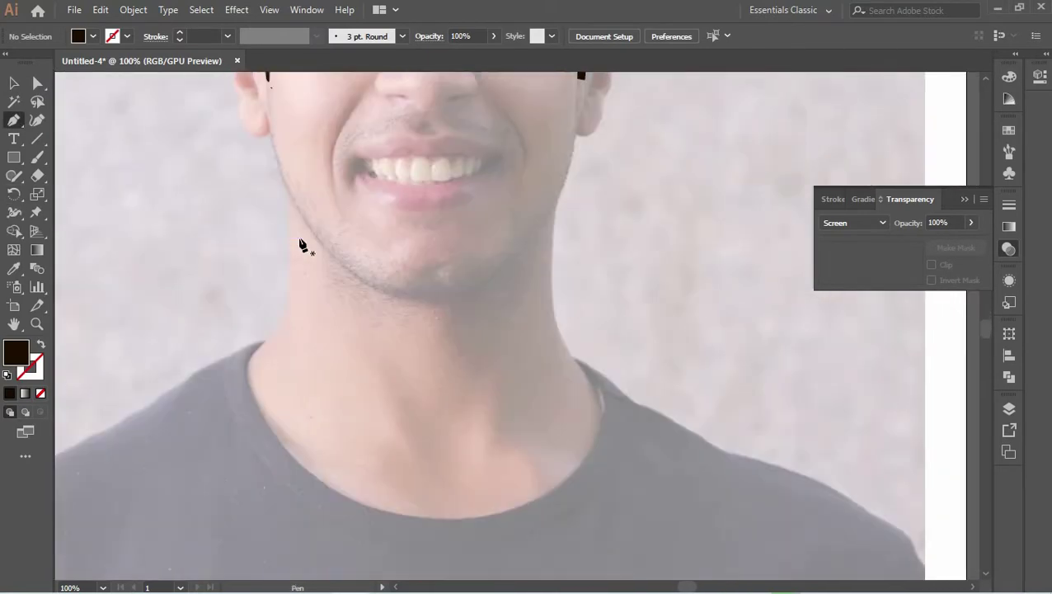
left_click_drag(582, 356, 641, 258)
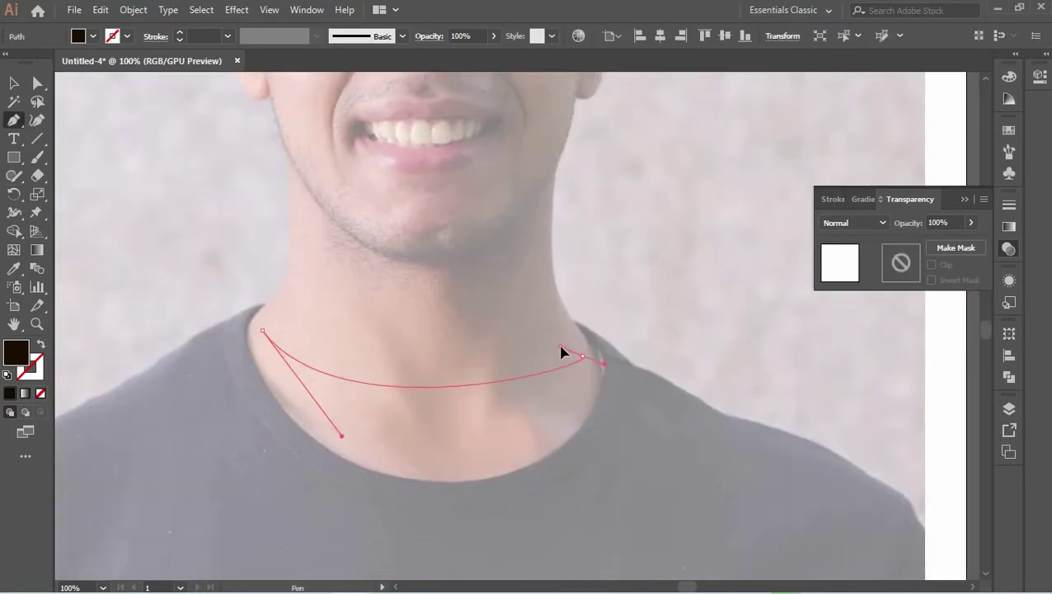
key("ctrl+z")
left_click_drag(604, 371, 504, 430)
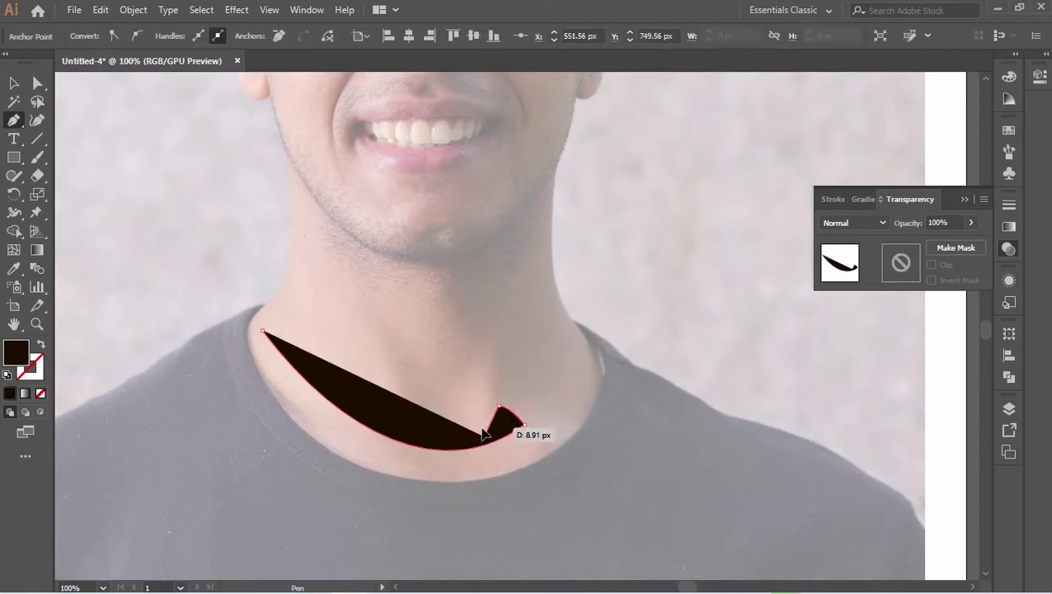
left_click(492, 352)
left_click(459, 423)
left_click_drag(440, 266, 414, 296)
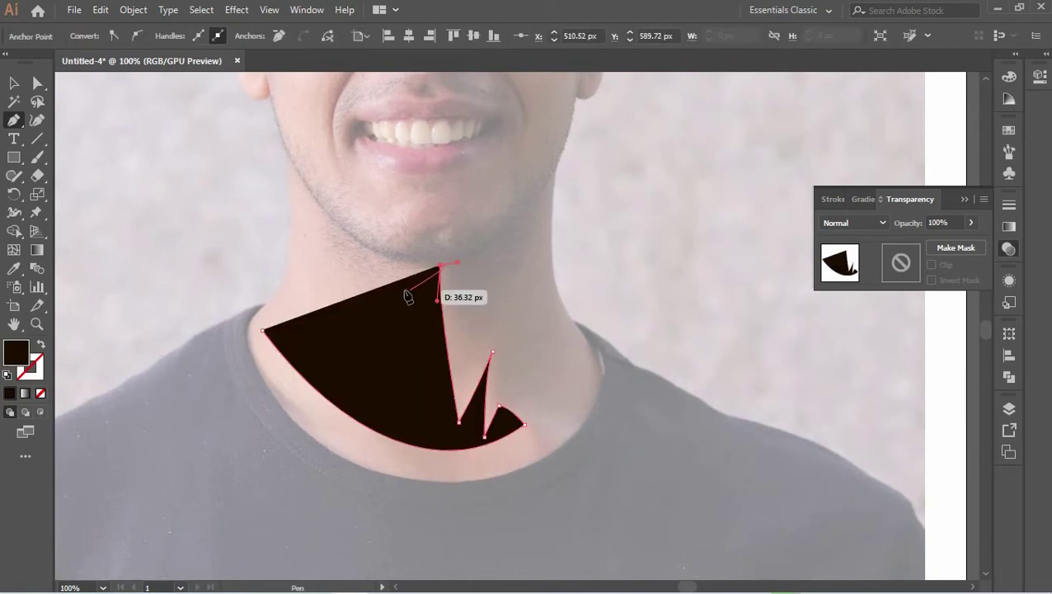
key("shift+x")
- Trace the jawline outline up past the ear to the temple and close it
scroll(437, 280, "up", 3)
scroll(437, 280, "right", 3)
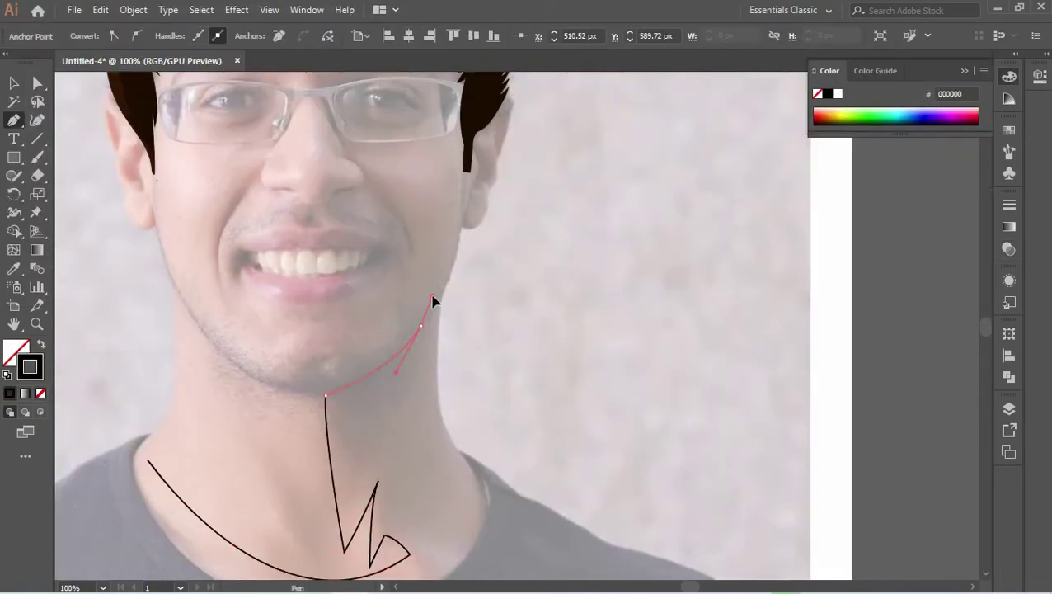
scroll(435, 302, "up", 3)
left_click_drag(434, 272, 436, 169)
scroll(440, 224, "up", 3)
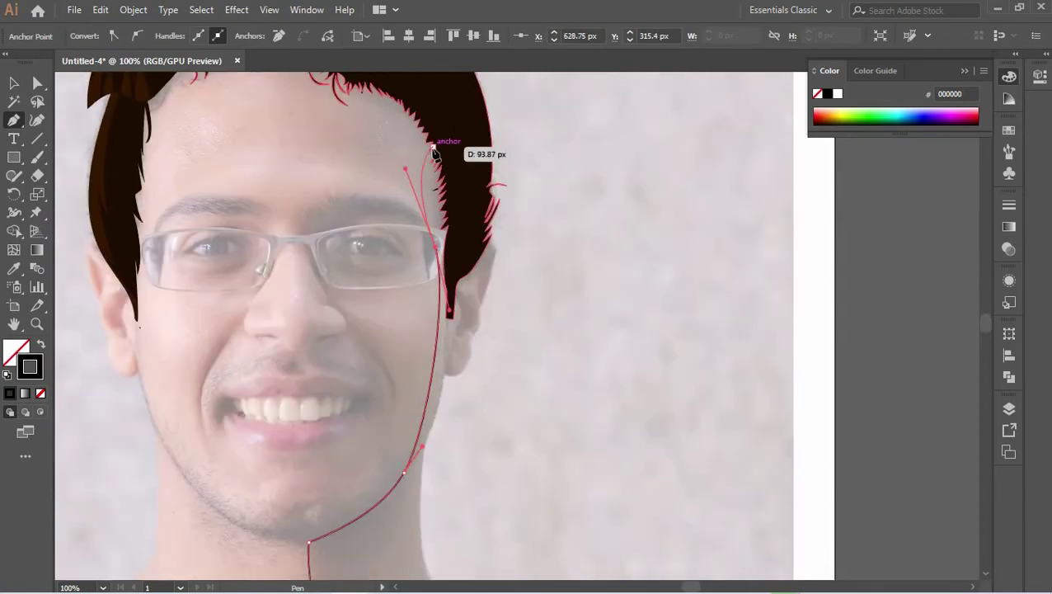
scroll(422, 294, "up", 3)
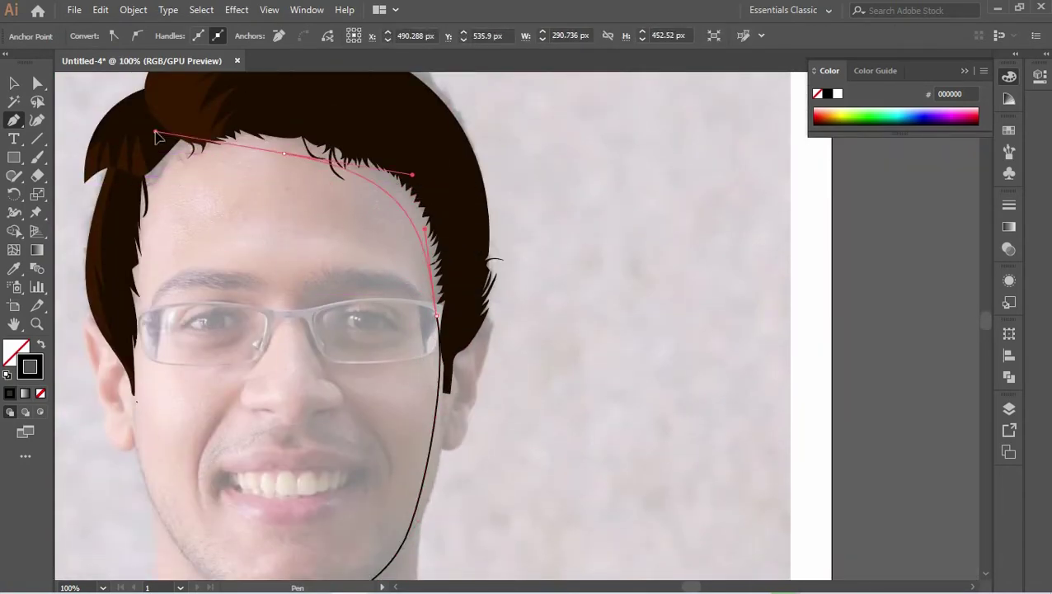
left_click(160, 463)
scroll(228, 533, "down", 2)
left_click_drag(223, 527, 228, 533)
scroll(169, 403, "down", 3)
scroll(173, 441, "down", 2)
left_click_drag(128, 423, 136, 462)
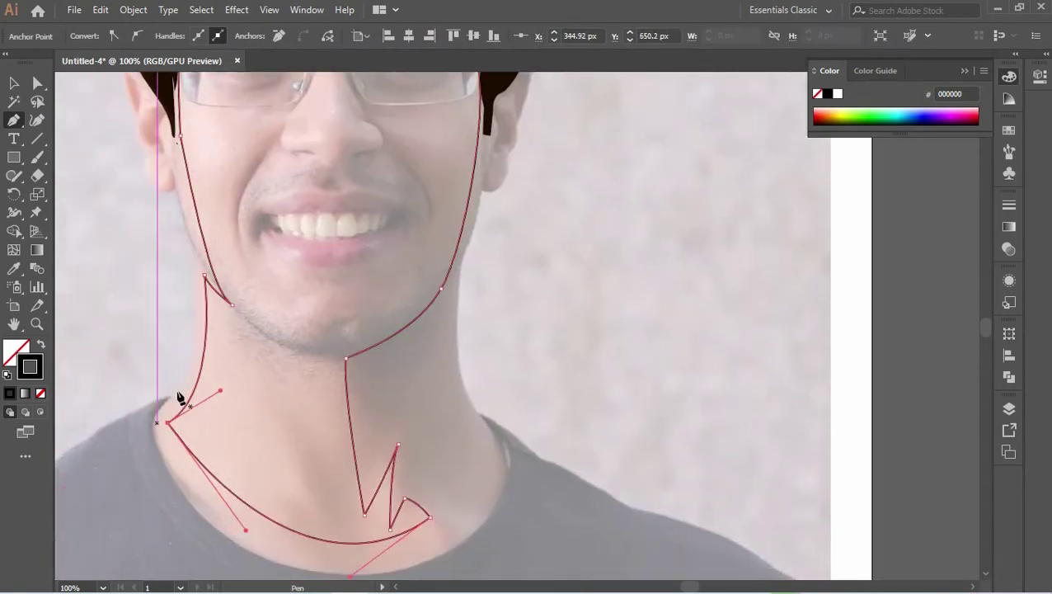
- Trace the left face side, neck and collar outline, close it and fill it solid black
scroll(247, 330, "up", 3)
left_click(157, 325)
scroll(183, 324, "down", 2)
left_click(181, 371)
left_click(204, 425)
left_click(160, 554)
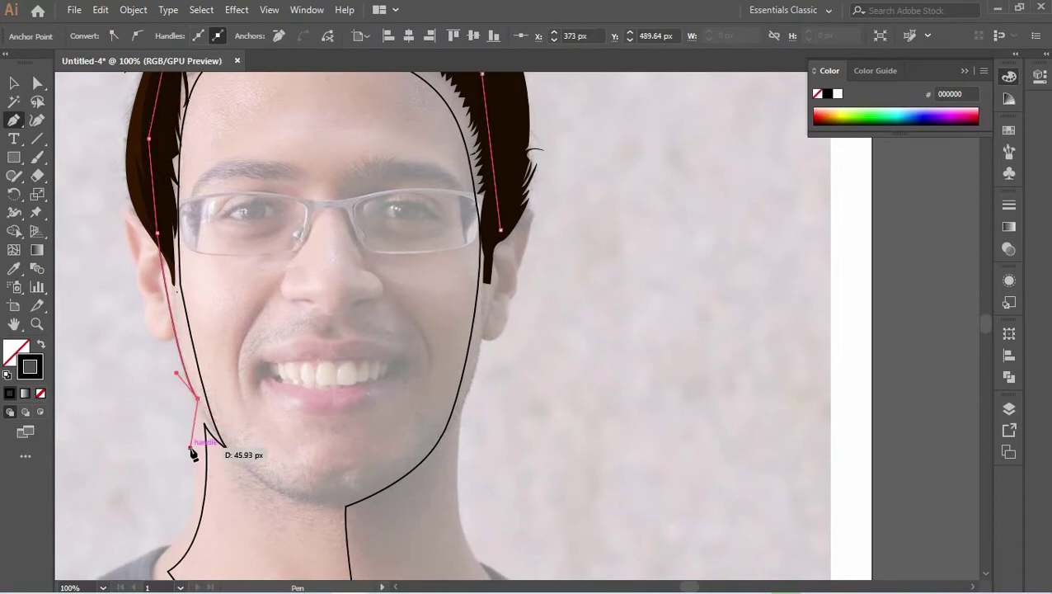
scroll(206, 453, "down", 4)
left_click_drag(462, 363, 441, 333)
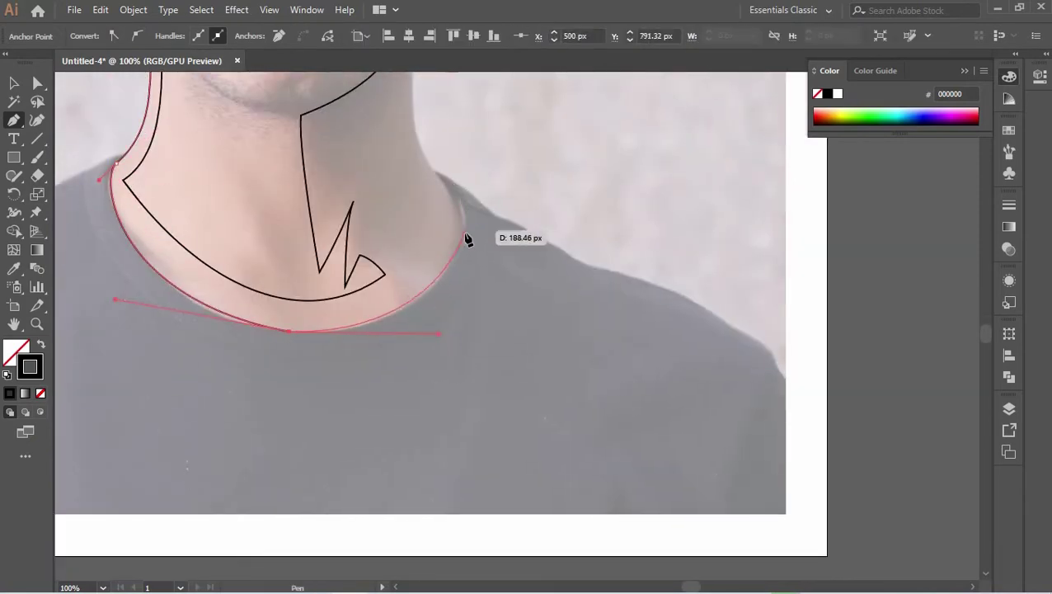
scroll(474, 210, "up", 5)
scroll(313, 263, "up", 2, "alt")
scroll(314, 115, "up", 2, "alt")
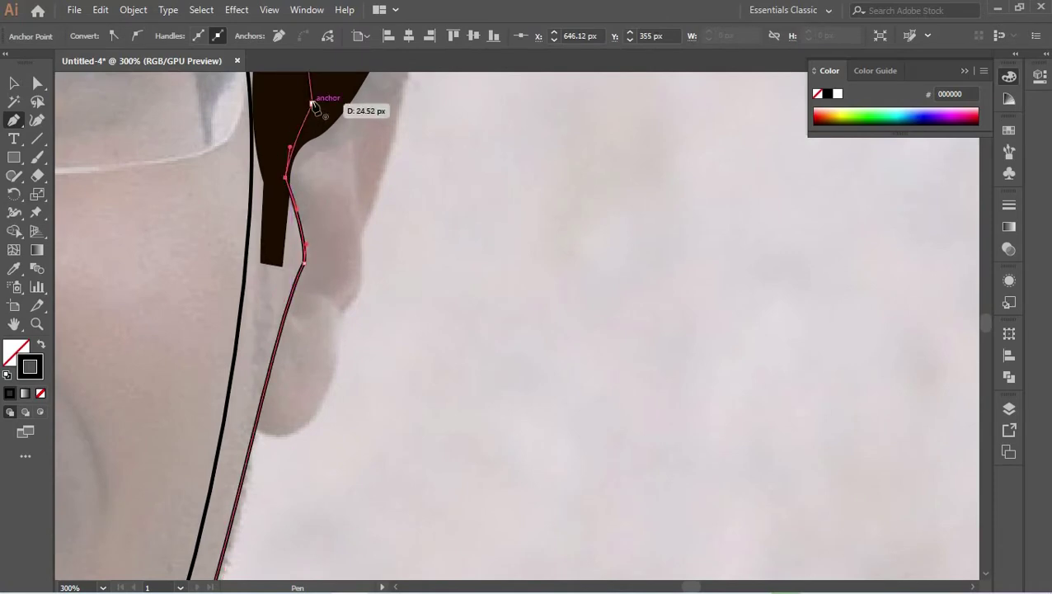
left_click(313, 104)
key("ctrl+1")
key("v")
key("shift+m")
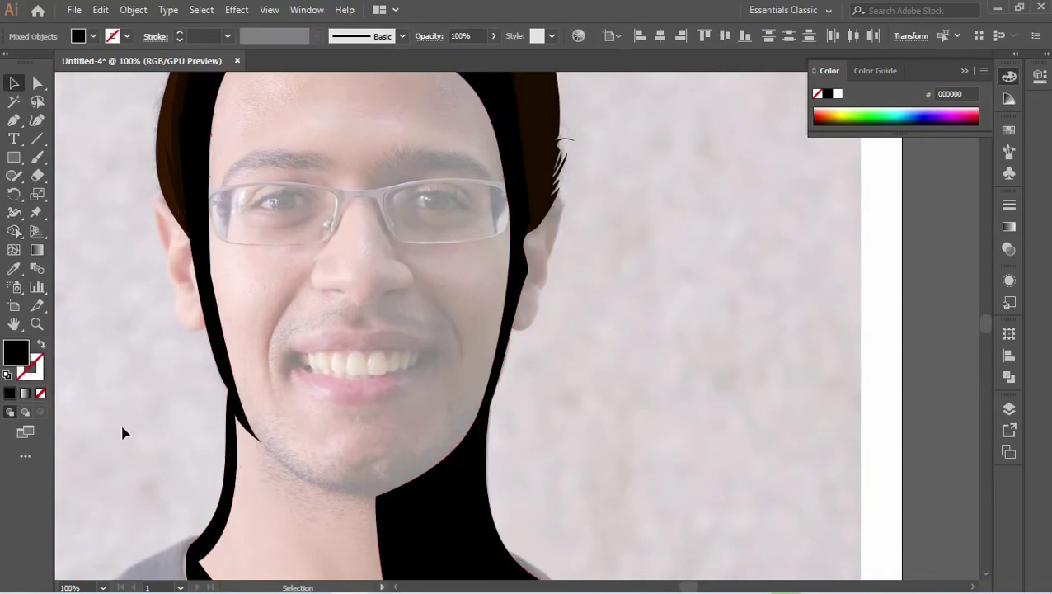
- Inspect the black outline shape and check the selection of all hair paths
scroll(121, 420, "up", 3)
key("a")
left_click(474, 311)
left_click(611, 274)
key("v")
scroll(352, 378, "up", 1, "alt")
scroll(745, 402, "down", 2)
scroll(741, 399, "down", 1)
scroll(805, 195, "up", 2)
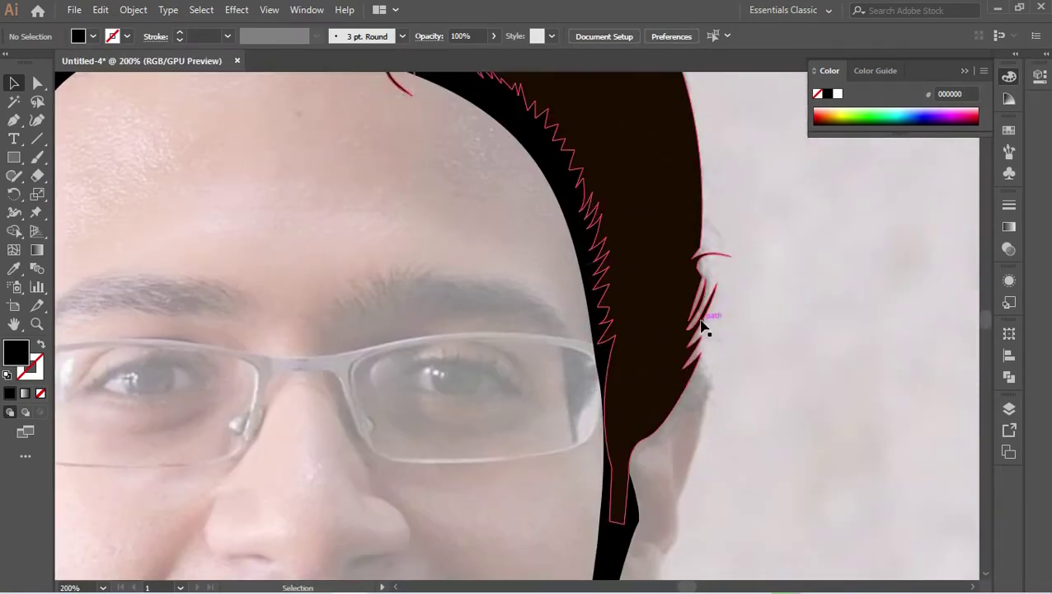
scroll(789, 347, "up", 2)
key("ctrl+a")
scroll(521, 266, "down", 3)
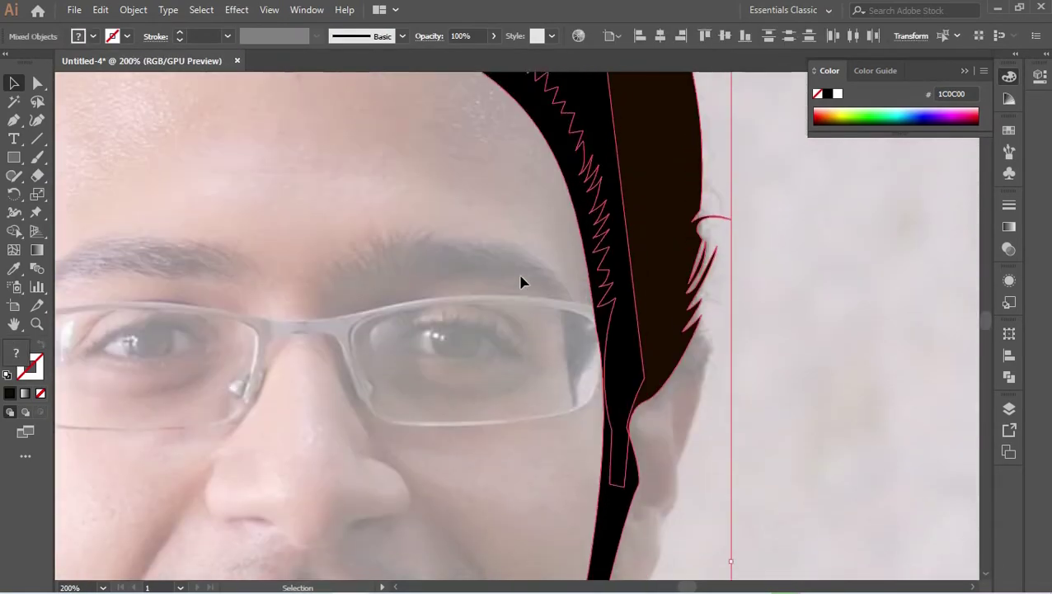
scroll(521, 281, "up", 3)
scroll(521, 281, "left", 5)
scroll(413, 335, "right", 3)
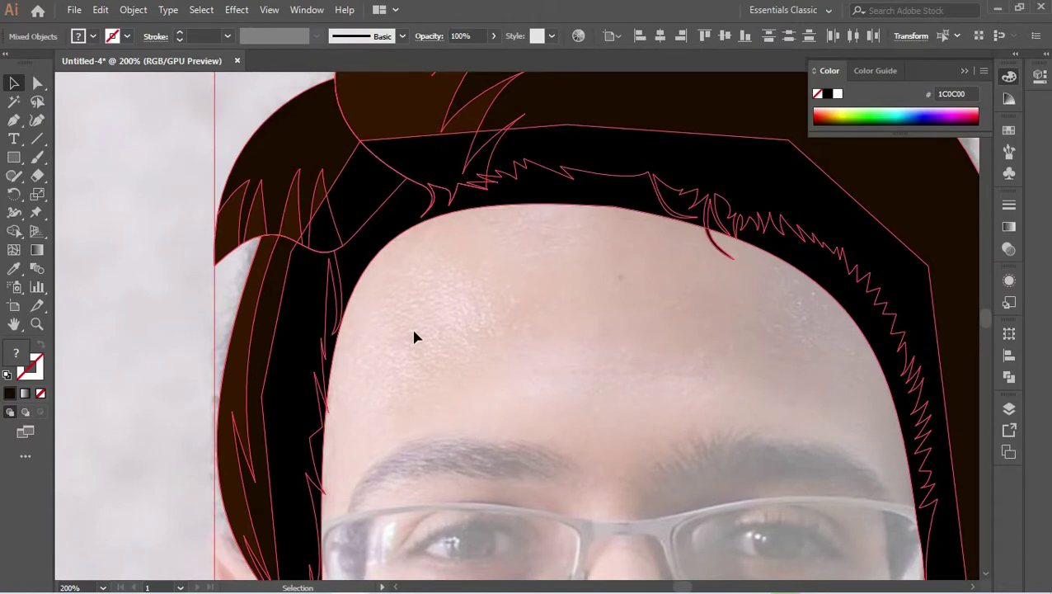
scroll(345, 253, "down", 4)
scroll(245, 318, "down", 1)
key("ctrl+shift+a")
- Pen-draw a curved hair lock shape covering the left ear
key("p")
left_click(249, 348)
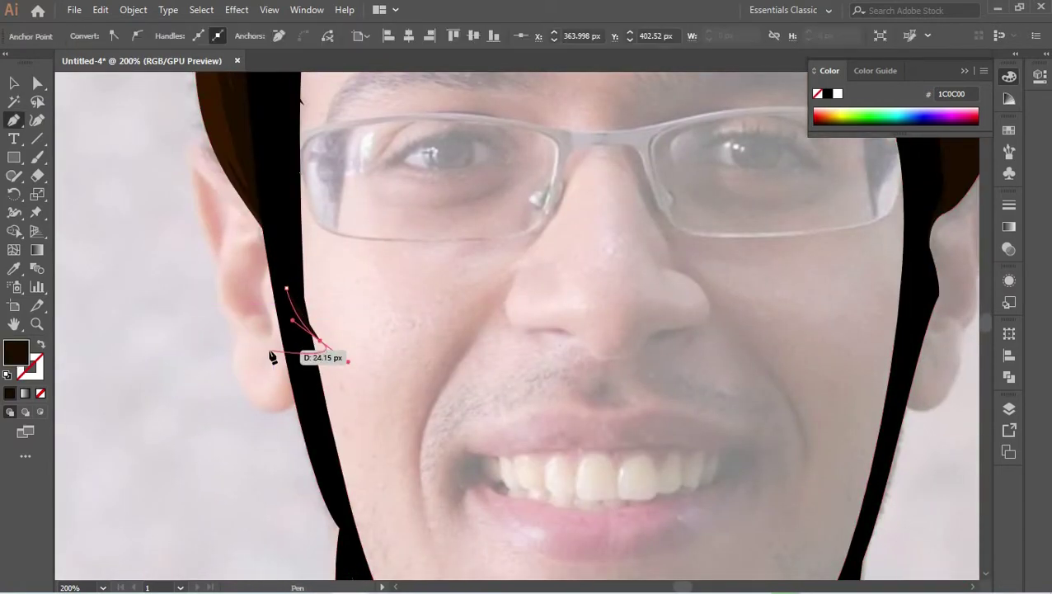
left_click(320, 341)
left_click_drag(272, 215, 317, 274)
key("v")
key("ctrl+shift+a")
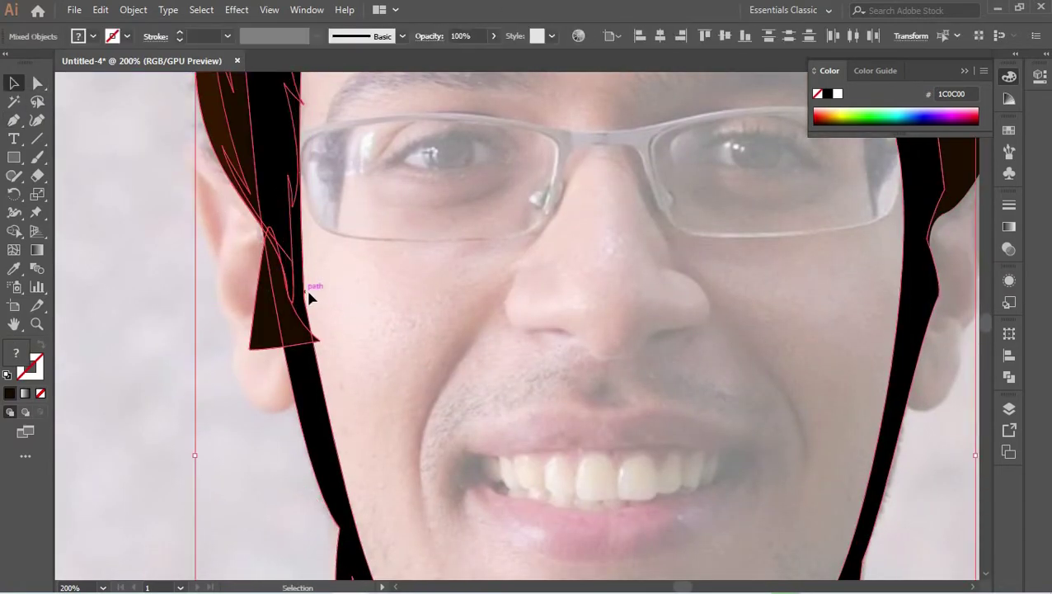
- Fit the head in view, select all hair paths and unite them with the Shape Builder
scroll(305, 399, "up", 1)
scroll(555, 204, "right", 5)
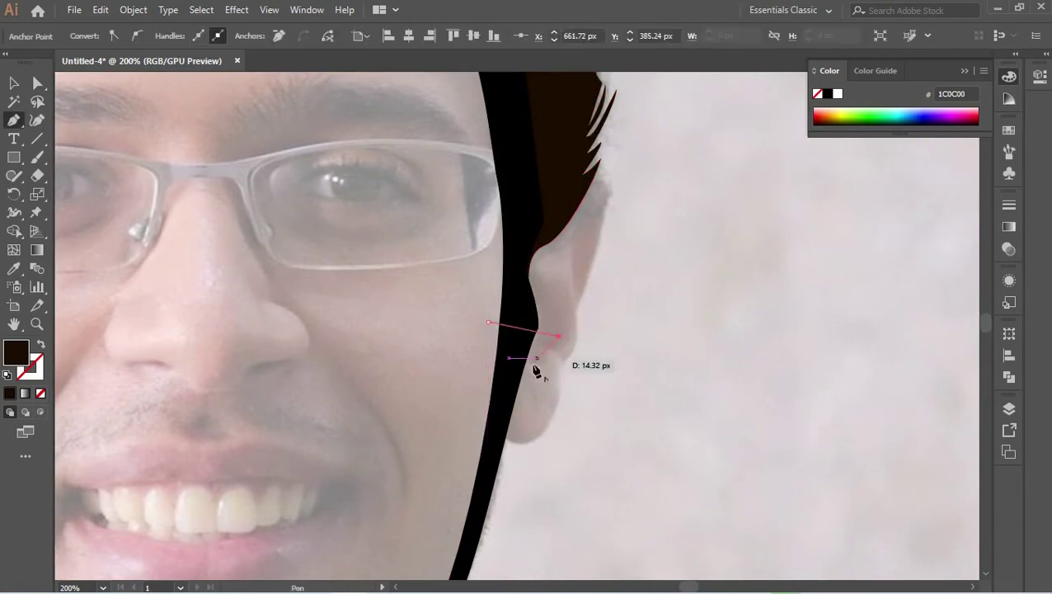
key("ctrl+0")
key("v")
key("ctrl+a")
key("ctrl+plus")
key("ctrl+plus")
key("shift+m")
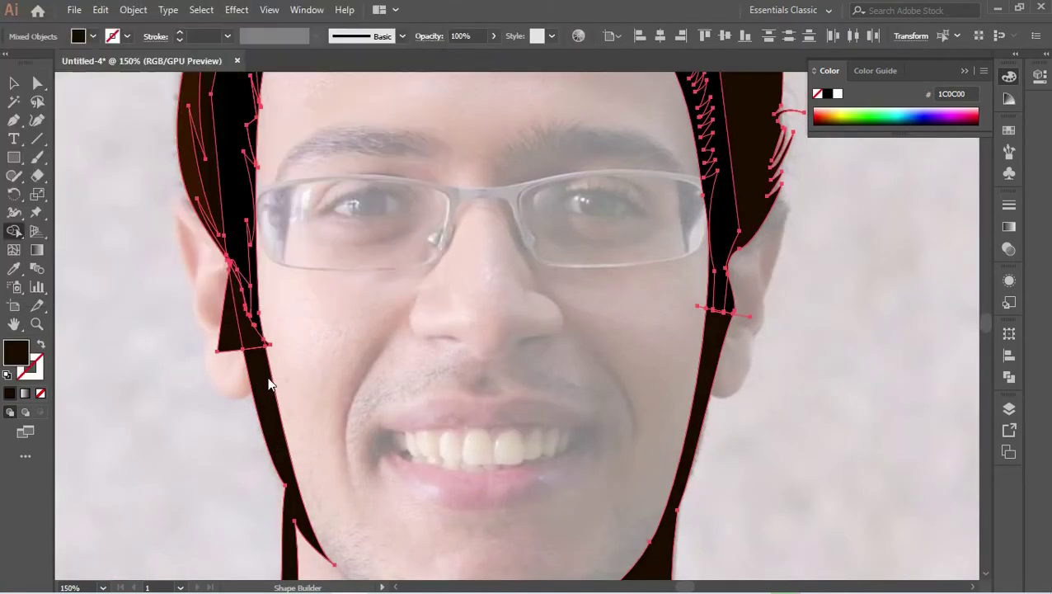
key("ctrl+shift+a")
key("v")
scroll(537, 310, "up", 1)
scroll(525, 324, "up", 2)
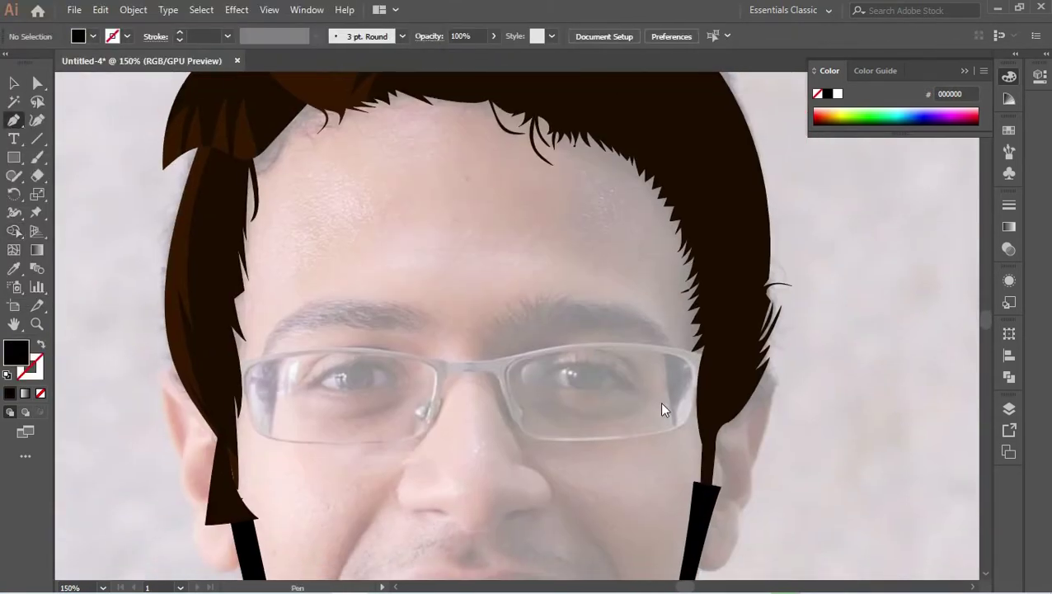
- Draw black pointed strand shadows down the right side of the hair
key("ctrl+plus")
key("ctrl+plus")
scroll(686, 423, "down", 5)
left_click(686, 423)
scroll(693, 156, "up", 2)
left_click_drag(684, 242, 699, 228)
scroll(704, 206, "up", 2)
left_click(708, 239)
left_click(631, 316)
scroll(685, 347, "up", 3)
left_click(724, 294)
left_click(677, 365)
left_click(720, 147)
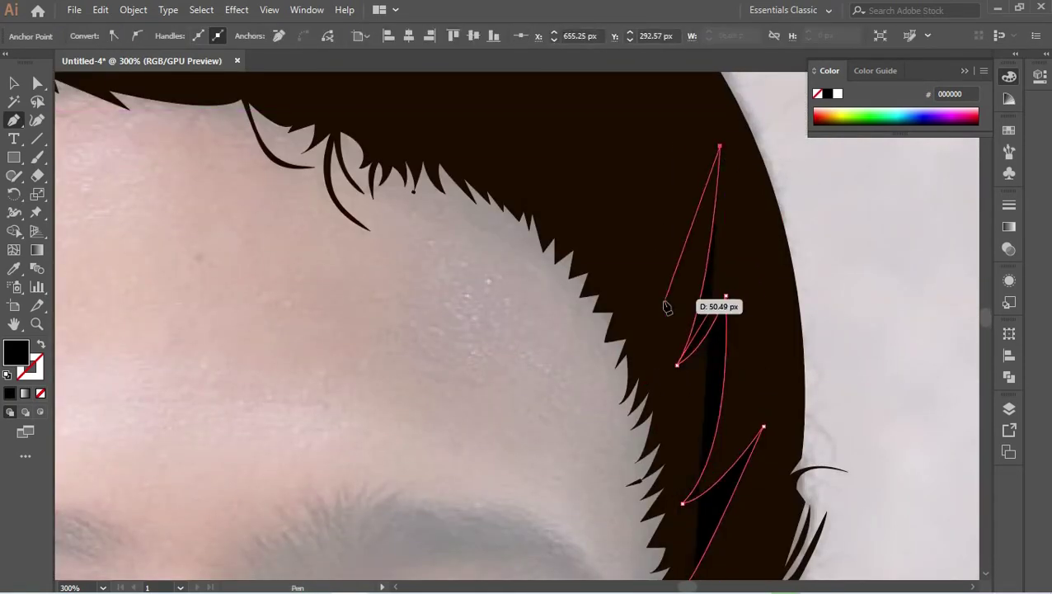
scroll(677, 284, "up", 3)
scroll(677, 284, "left", 3)
left_click(759, 373)
left_click(823, 221)
left_click(732, 315)
left_click(766, 181)
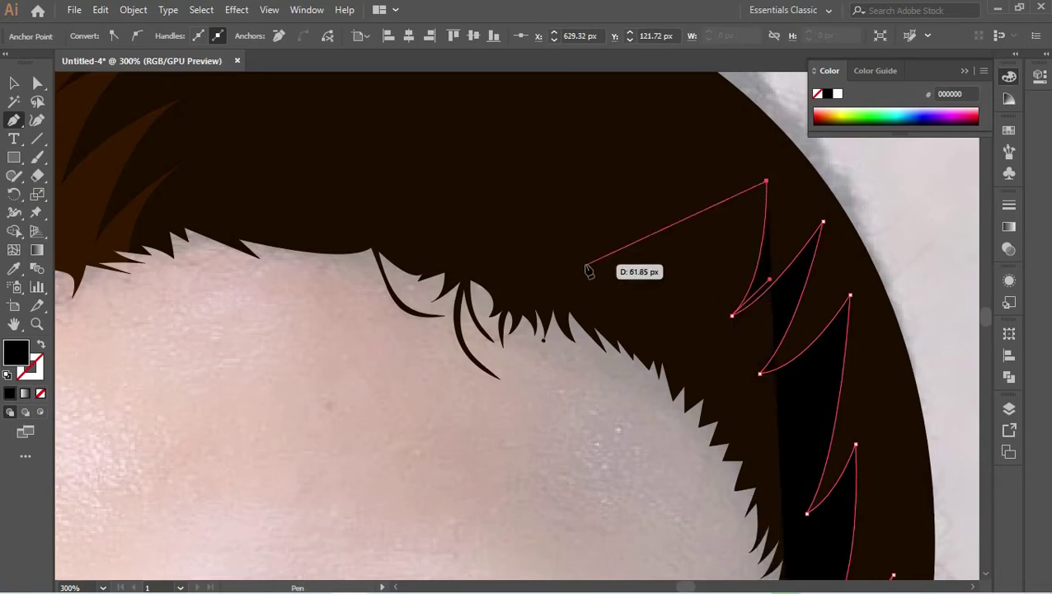
- Add a spiky black shadow shape streaking across the crown of the hair
left_click(587, 263)
left_click(480, 224)
left_click_drag(575, 170, 594, 176)
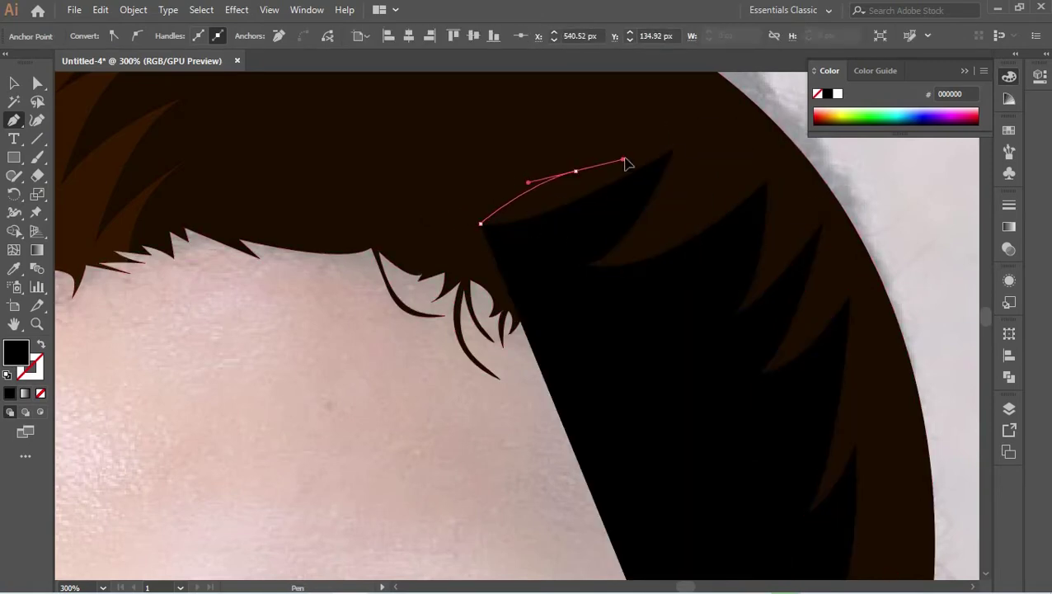
scroll(322, 200, "up", 3)
scroll(322, 199, "right", 3)
left_click(602, 223)
left_click(314, 174)
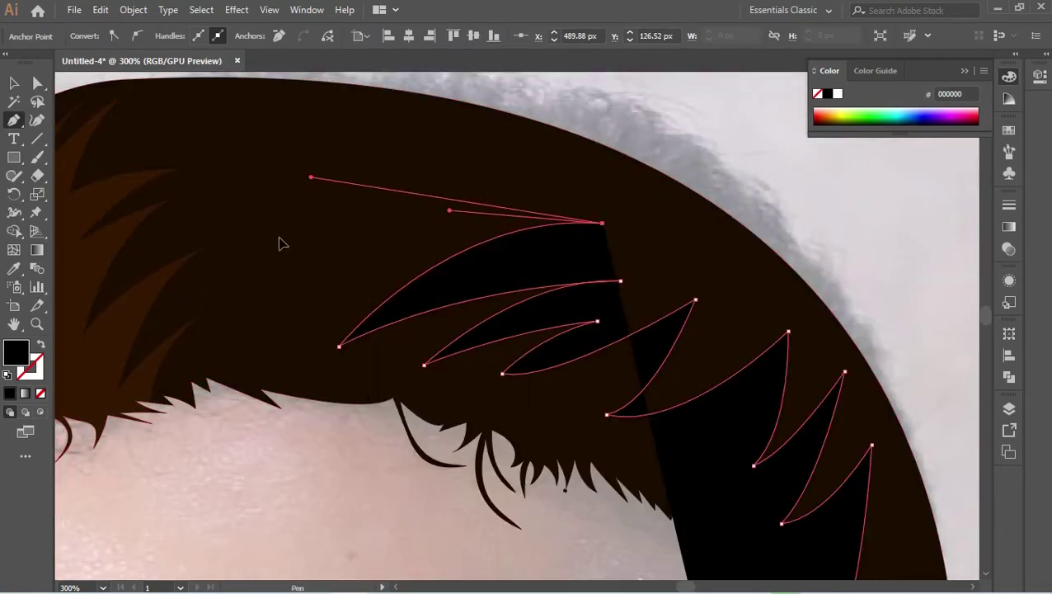
scroll(153, 418, "left", 3)
left_click(316, 375)
left_click_drag(114, 283, 84, 245)
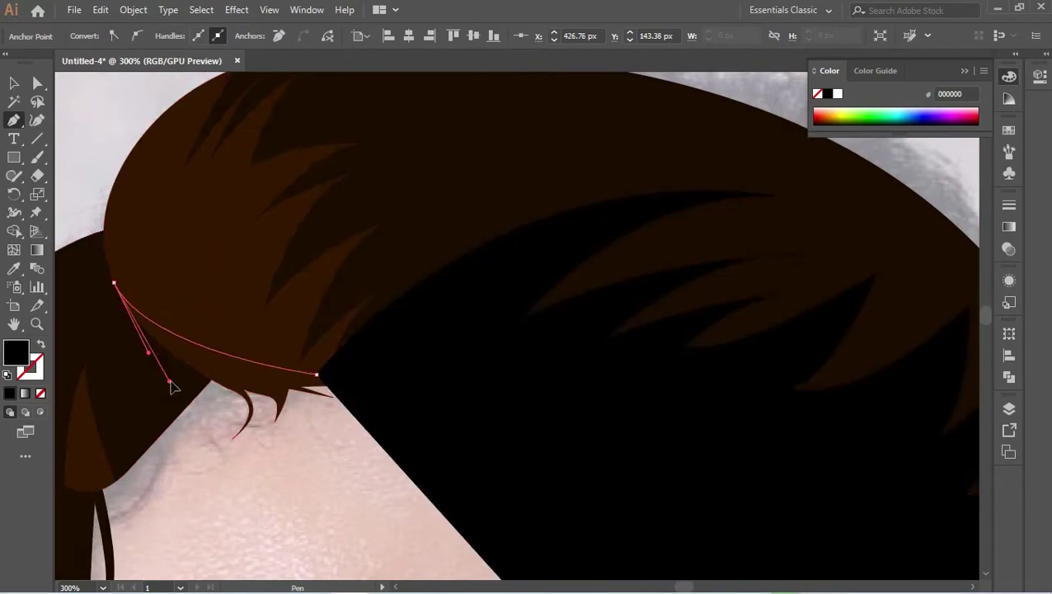
scroll(98, 284, "down", 2)
scroll(413, 248, "down", 5)
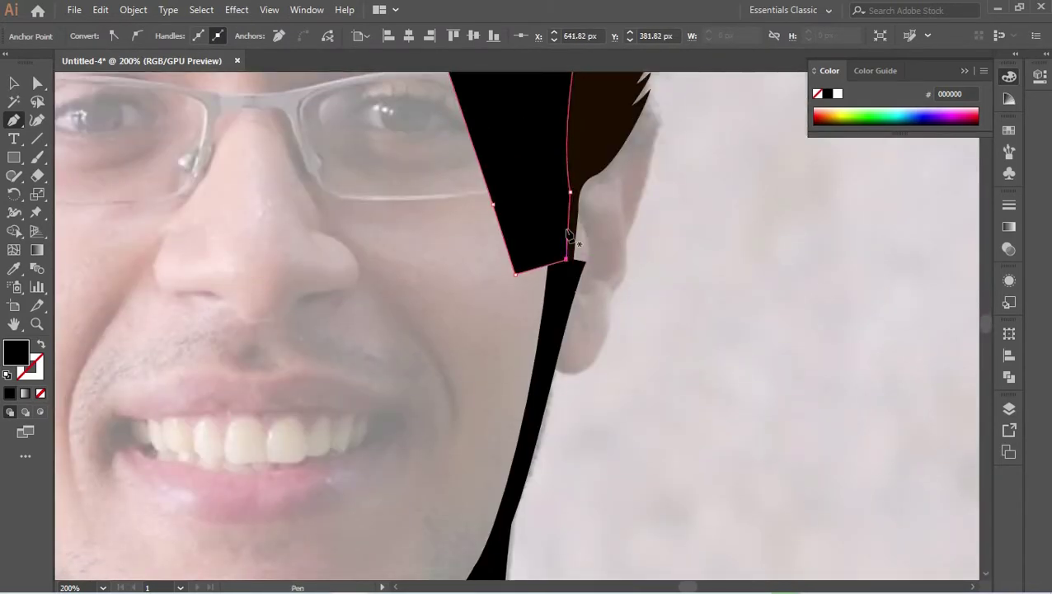
scroll(499, 399, "down", 3)
key("shift+m")
scroll(552, 364, "up", 2)
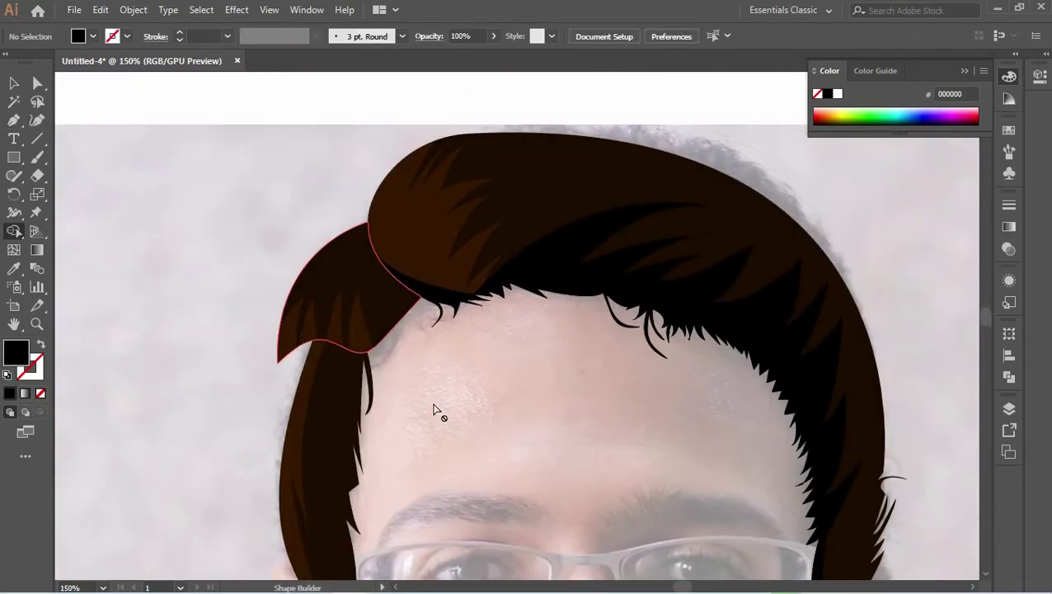
- Draw and close a curved black strand shape at the left hairline
scroll(436, 409, "down", 3)
scroll(493, 340, "up", 2)
key("p")
left_click(459, 261)
left_click_drag(452, 153, 476, 105)
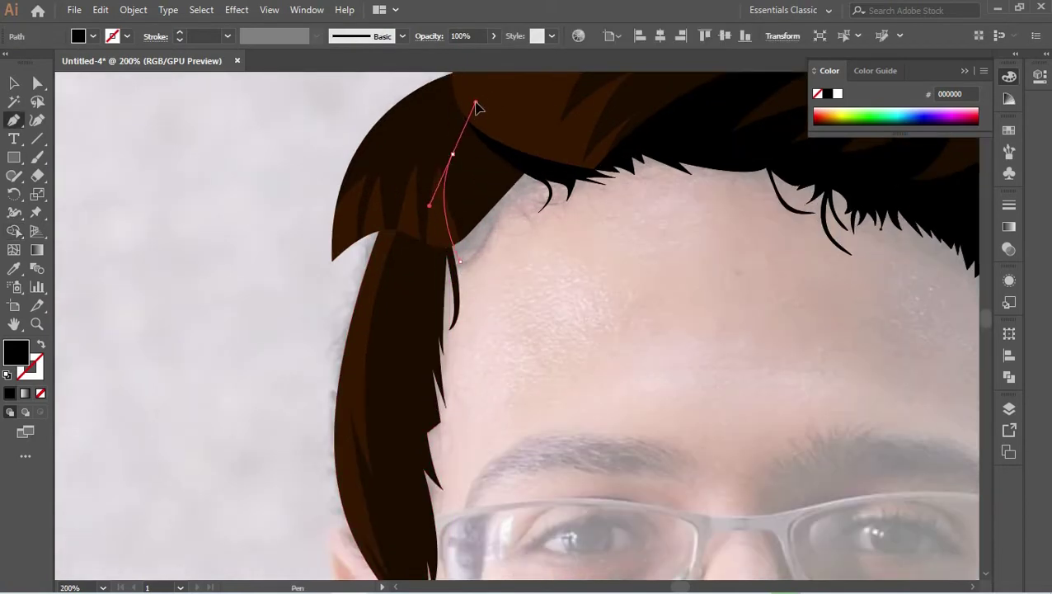
left_click_drag(497, 266, 463, 223)
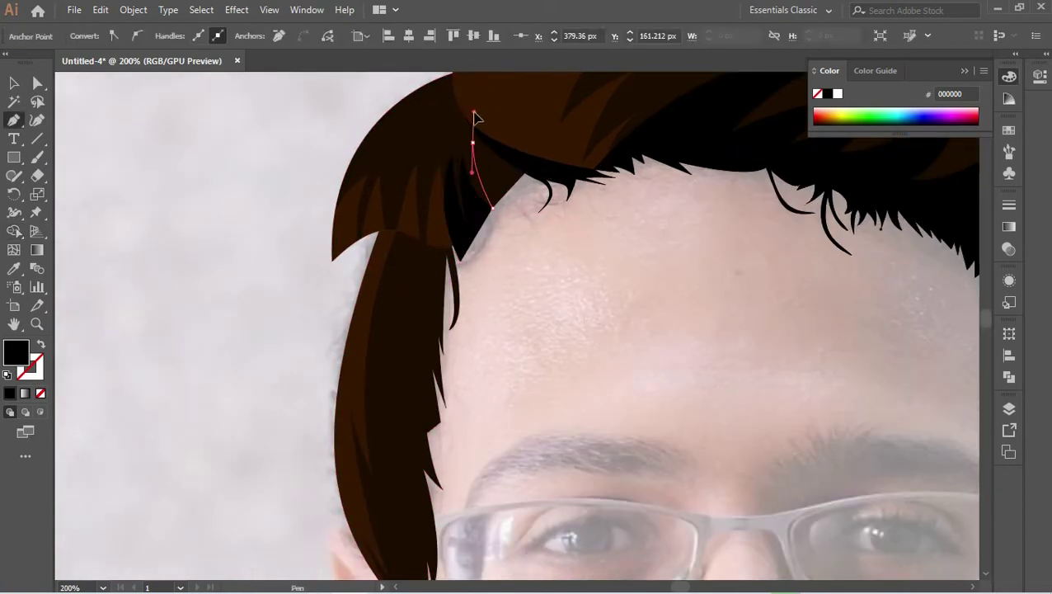
left_click_drag(537, 199, 538, 246)
left_click(505, 235)
key("shift+m")
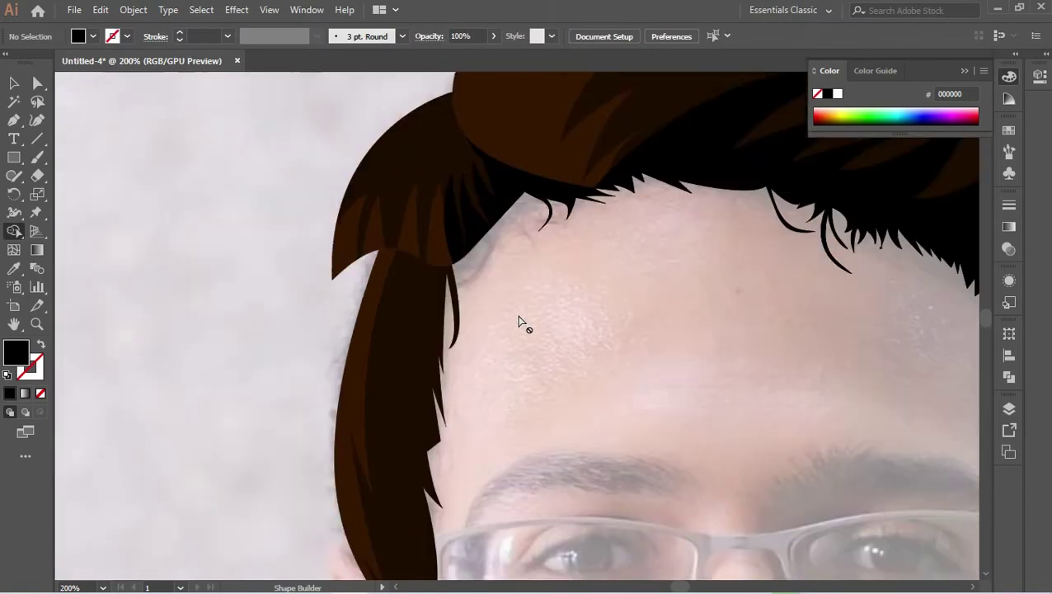
scroll(563, 224, "down", 3)
scroll(563, 225, "up", 2)
scroll(517, 206, "down", 2)
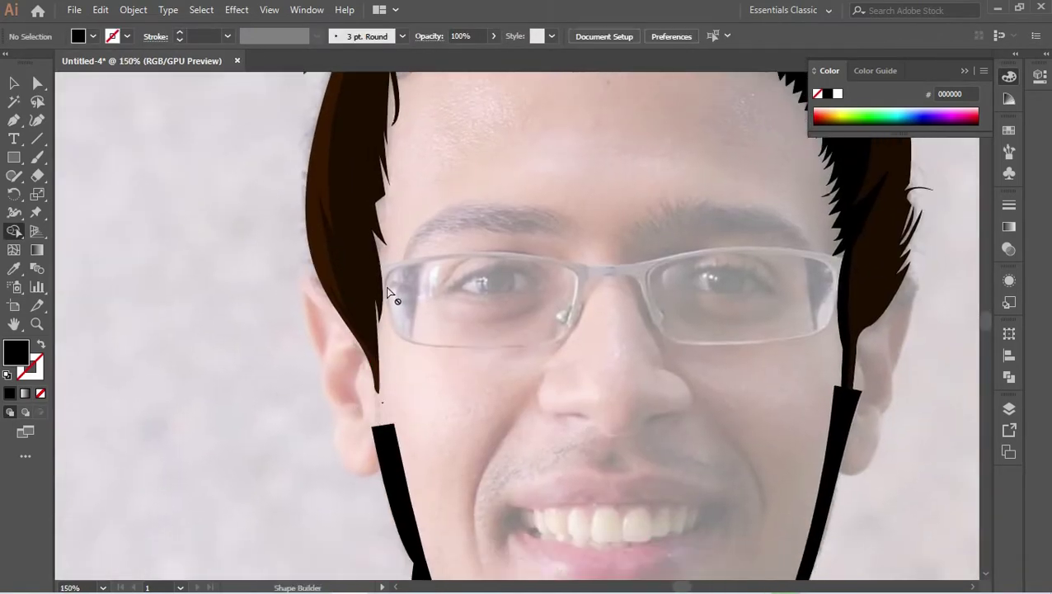
scroll(425, 164, "right", 4)
scroll(311, 194, "up", 4)
scroll(377, 271, "left", 4)
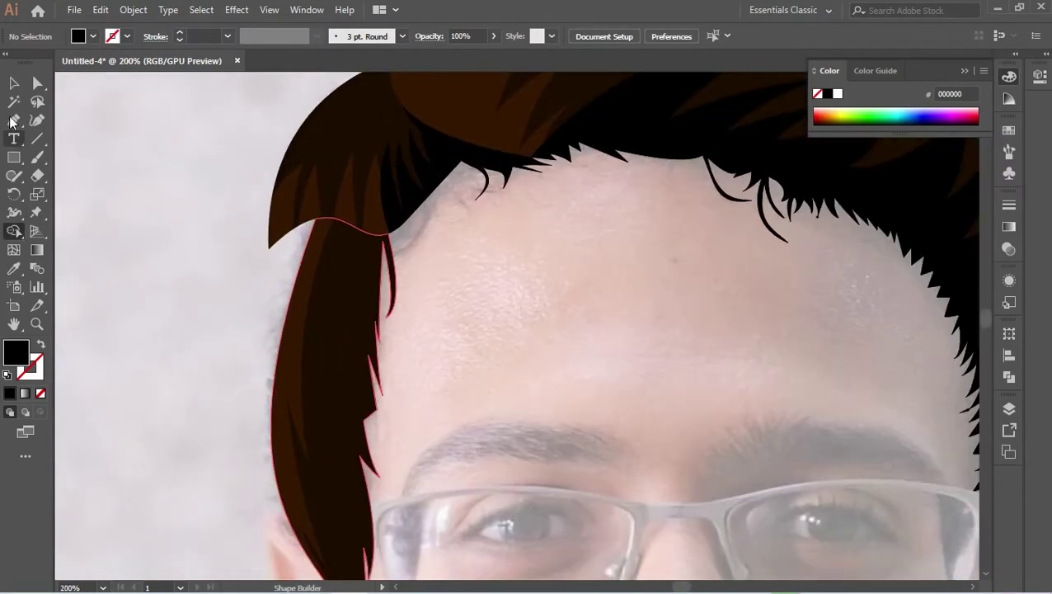
- Add more pointed dark strands along the inner edge of the left side lock
left_click(14, 120)
scroll(206, 165, "down", 2)
scroll(206, 165, "right", 3)
left_click(205, 125)
left_click(205, 175)
left_click_drag(194, 314, 189, 335)
key("Escape")
left_click(198, 111)
left_click_drag(204, 198, 198, 178)
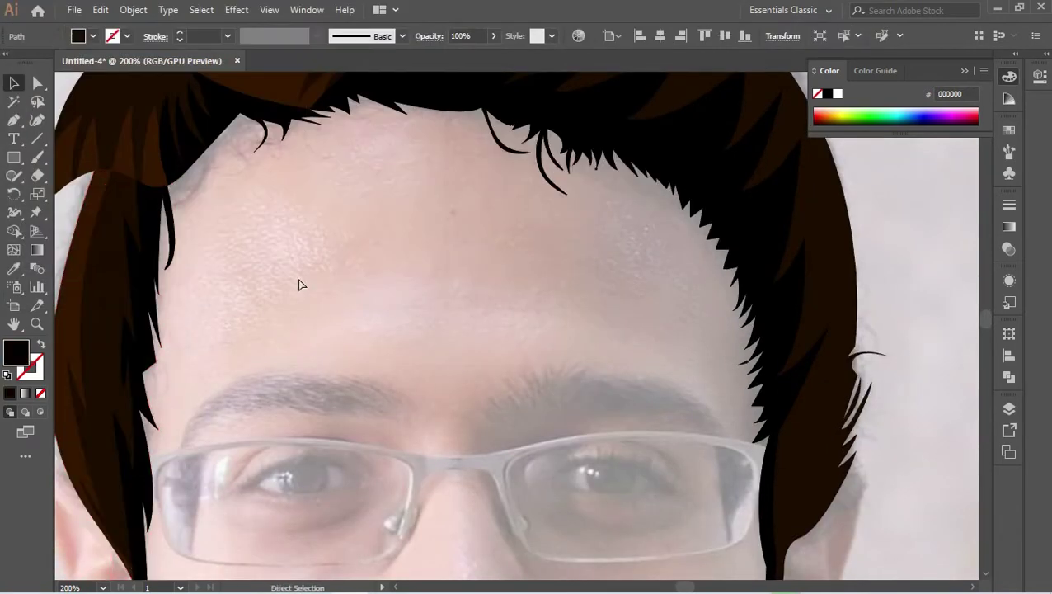
scroll(300, 283, "up", 5)
scroll(467, 301, "down", 5)
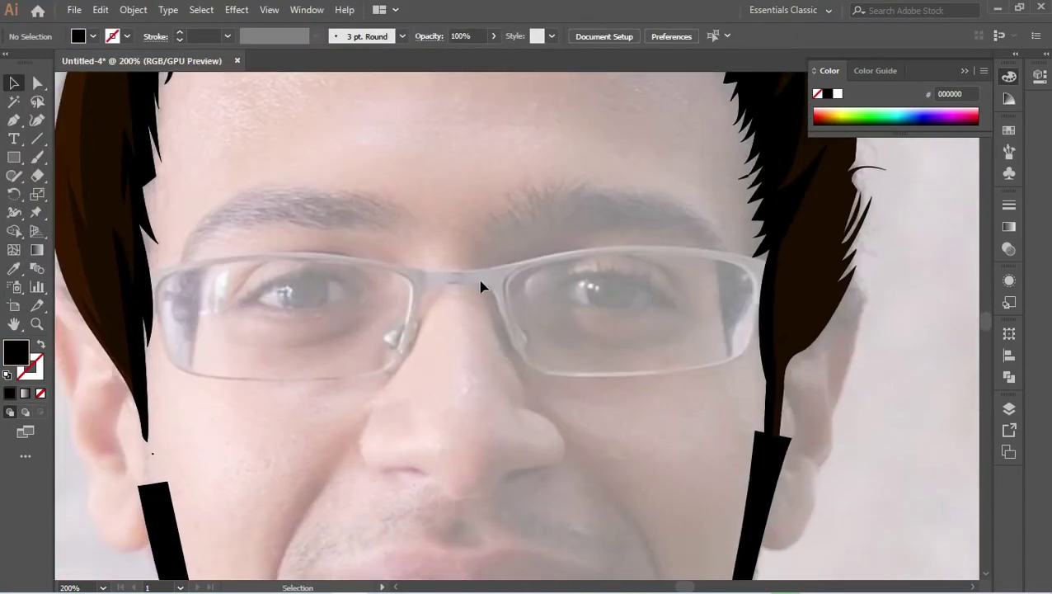
- Pen-draw a large closed shape enclosing the top, sides and surrounding area of the hair
key("ctrl+minus")
key("p")
left_click(159, 231)
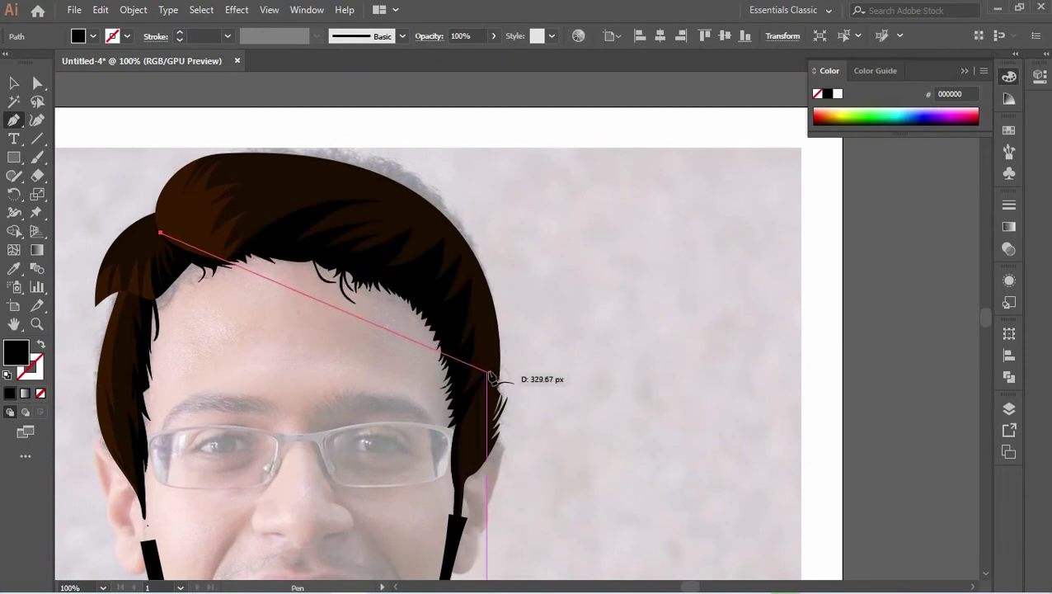
left_click_drag(277, 237, 202, 120)
left_click_drag(492, 378, 499, 554)
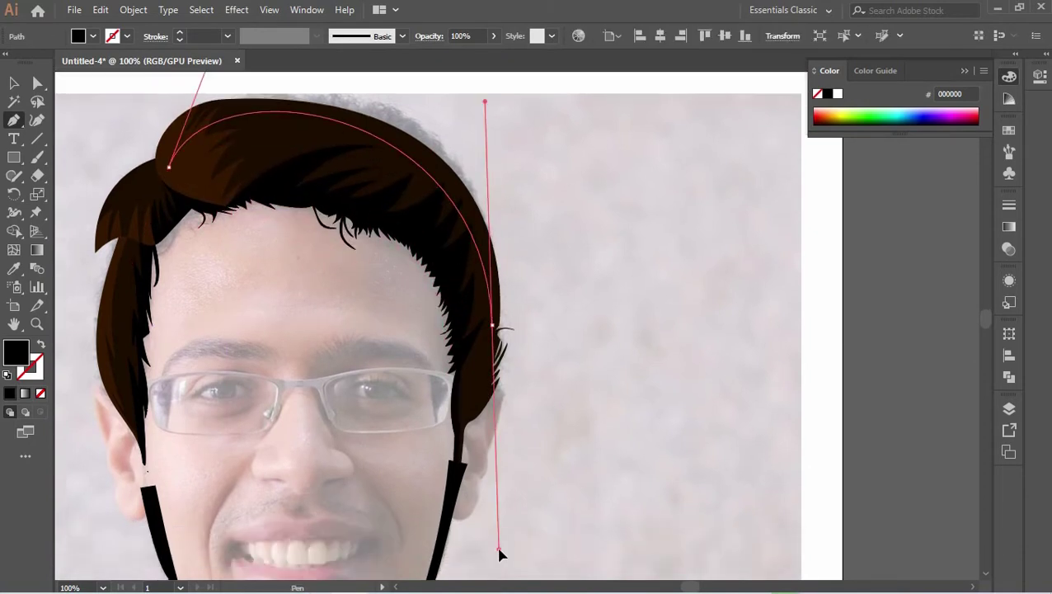
left_click(487, 427)
left_click(564, 383)
left_click(561, 221)
left_click(371, 88)
left_click(165, 93)
left_click(134, 182)
left_click(170, 165)
- Merge the hair pieces into a single shape with the Shape Builder tool
key("shift+m")
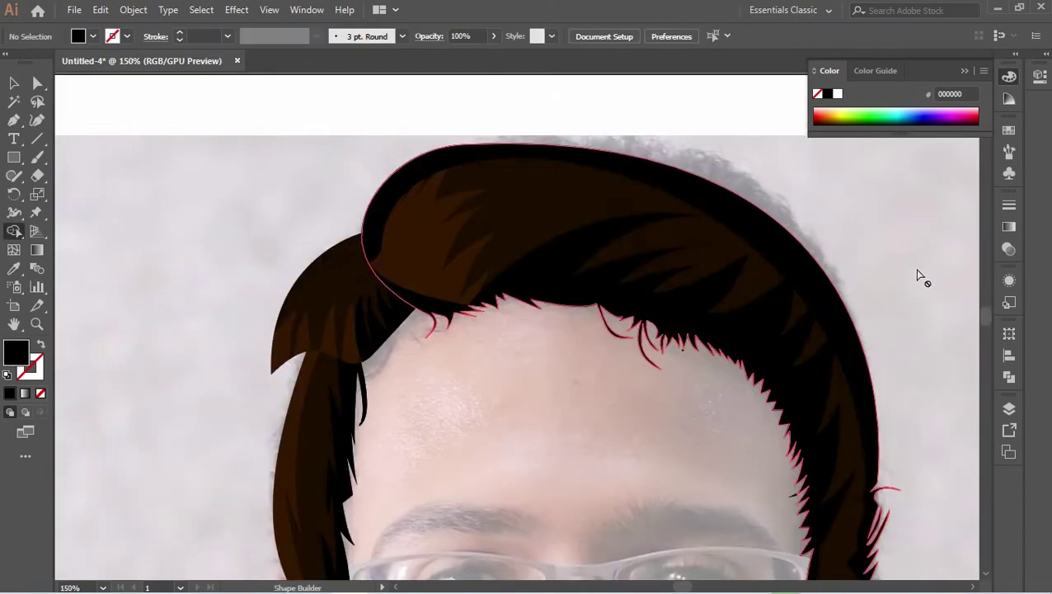
key("ctrl+plus")
left_click_drag(741, 208, 482, 183)
key("v")
key("ctrl+plus")
key("ctrl+plus")
key("ctrl+0")
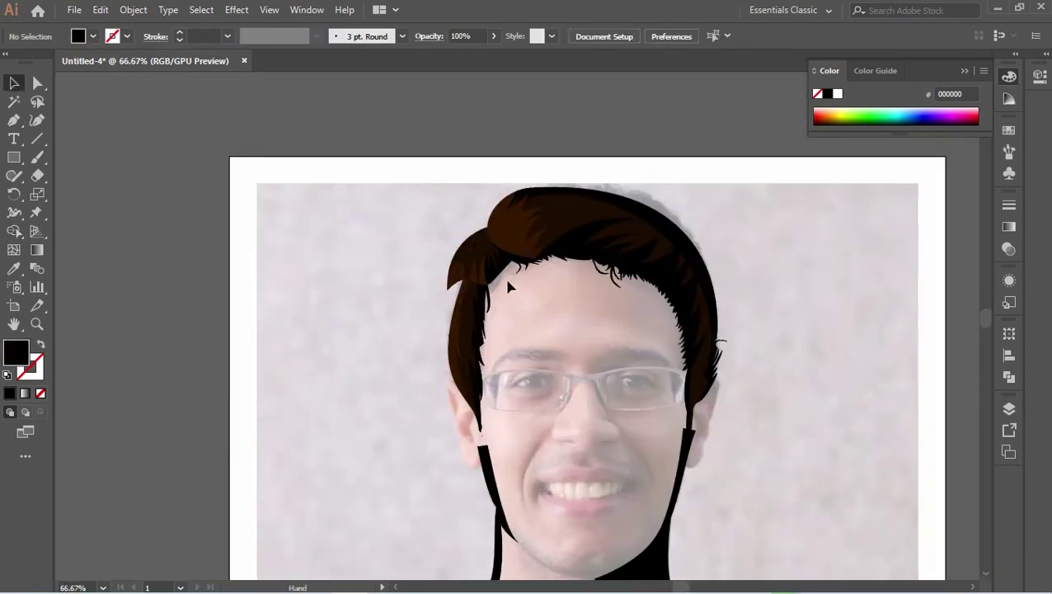
key("ctrl+plus")
key("ctrl+plus")
left_click(674, 253)
- Pen-trace a curved spiky edge across the top of the hair
key("p")
left_click(275, 108)
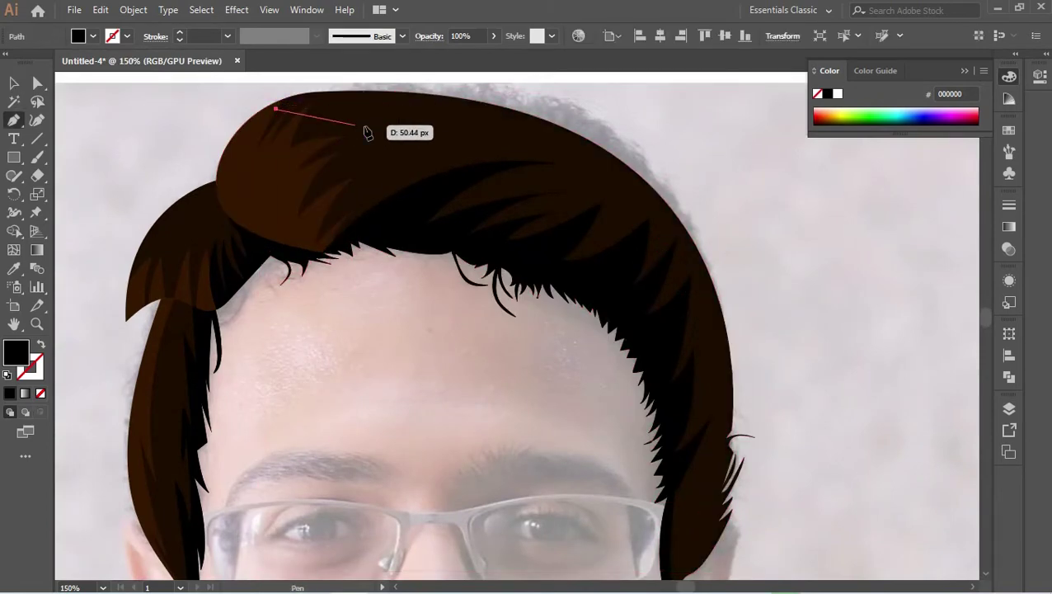
left_click_drag(365, 129, 335, 103)
left_click_drag(538, 148, 540, 146)
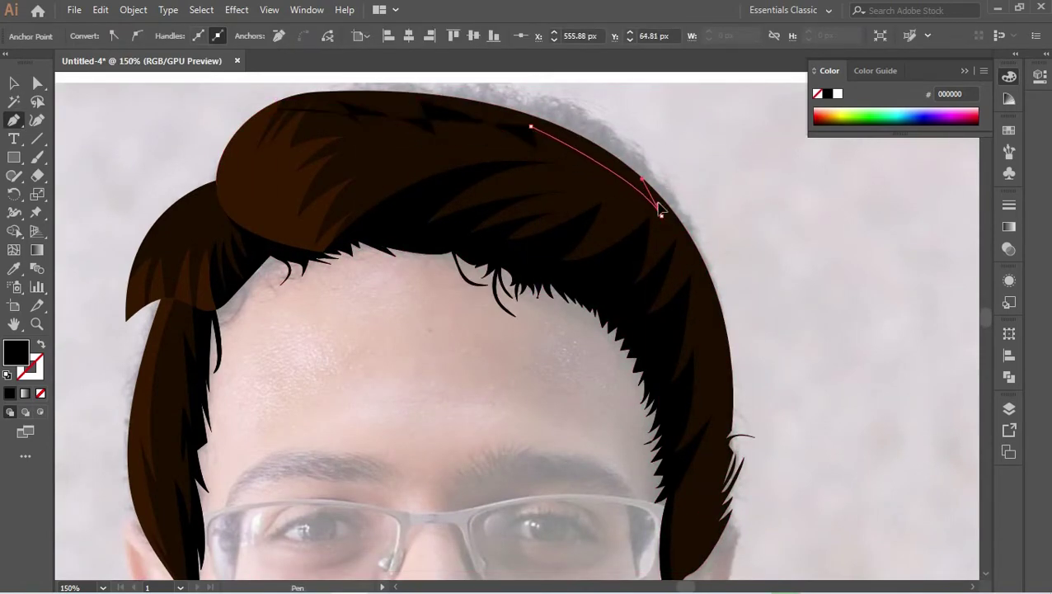
key("ctrl+minus")
left_click_drag(720, 401, 742, 413)
scroll(742, 413, "down", 3)
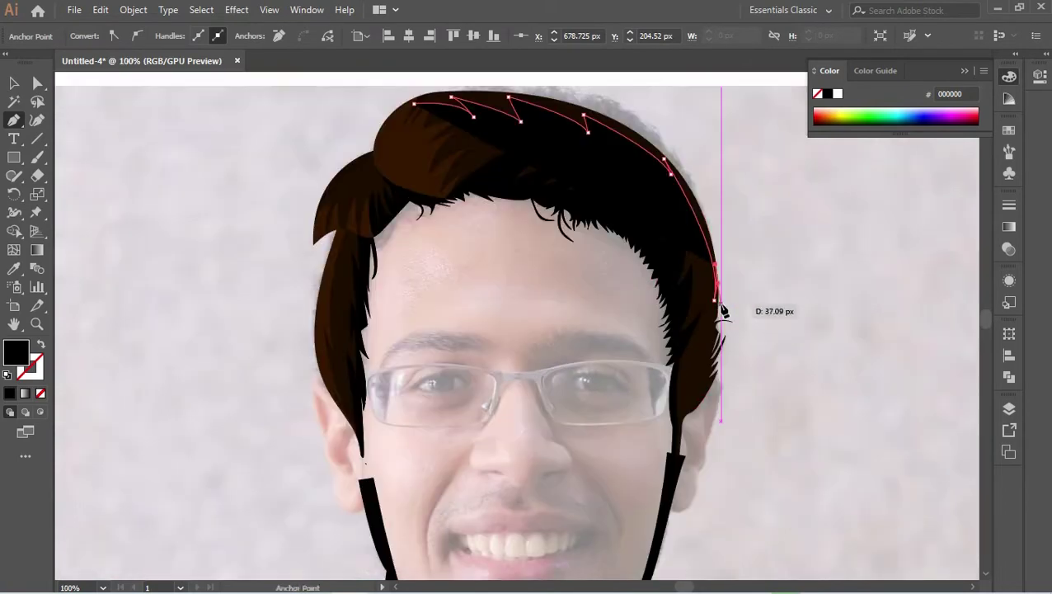
scroll(722, 309, "up", 4)
- Continue the jagged edge down the hair's right side to the sideburn
left_click(700, 272)
scroll(676, 453, "down", 3)
left_click_drag(665, 317, 641, 334)
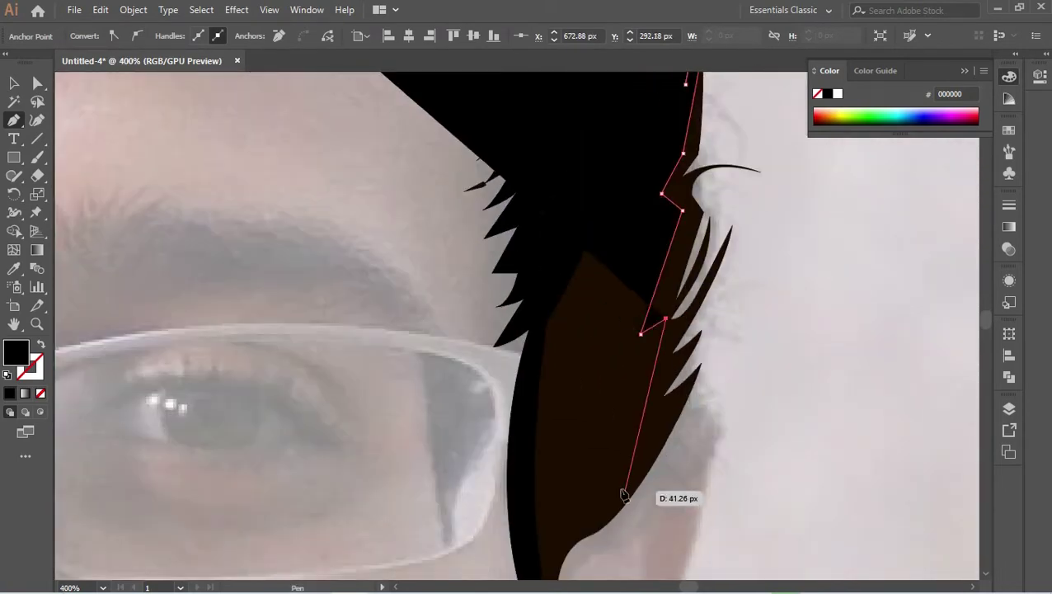
left_click_drag(624, 494, 608, 506)
scroll(608, 506, "down", 3)
left_click(563, 384)
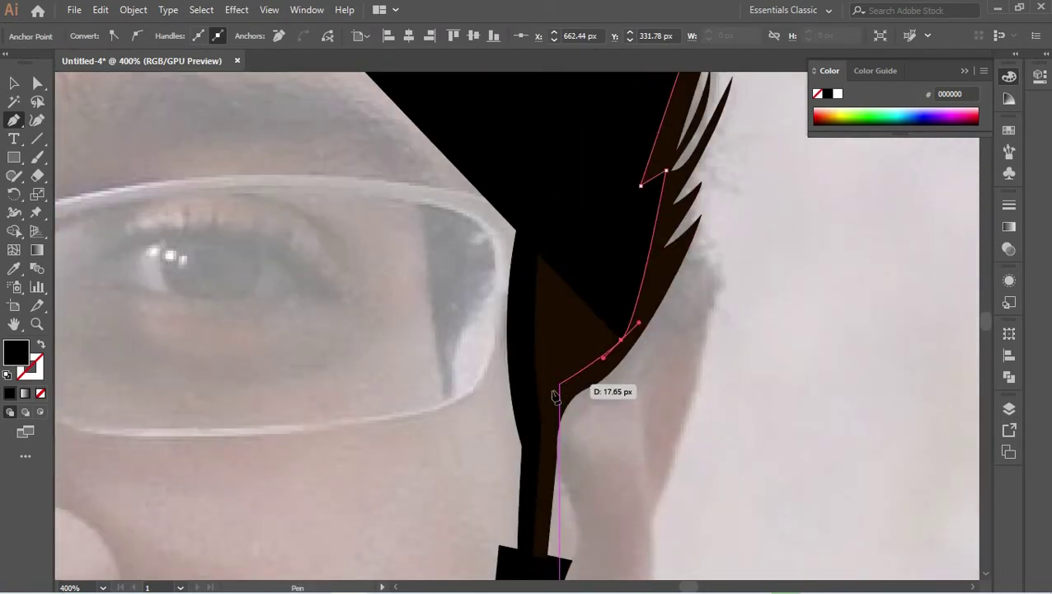
scroll(536, 495, "down", 3)
scroll(600, 392, "down", 2)
scroll(783, 206, "down", 2)
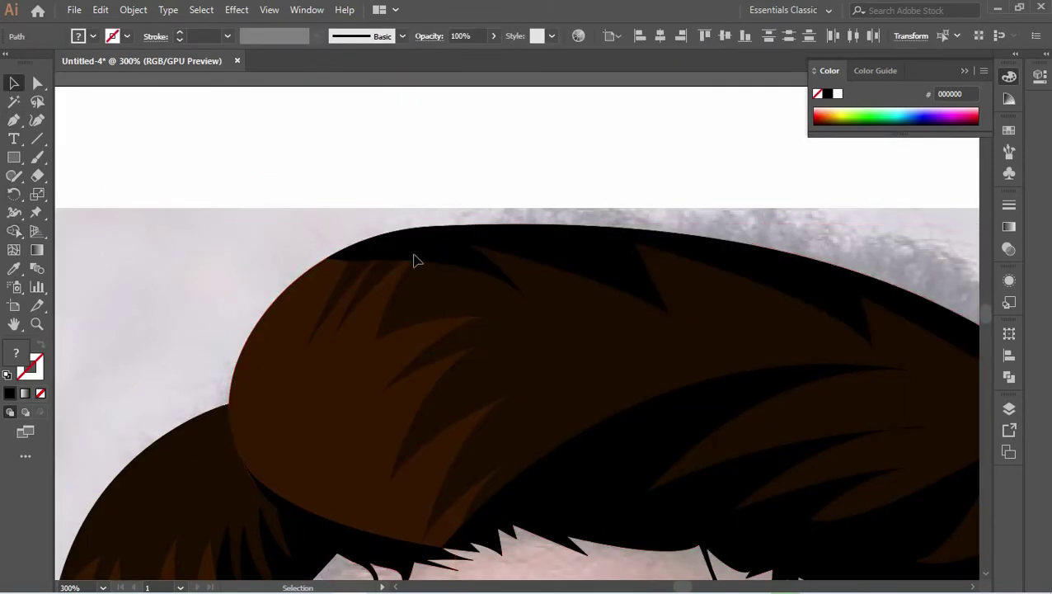
left_click(470, 138)
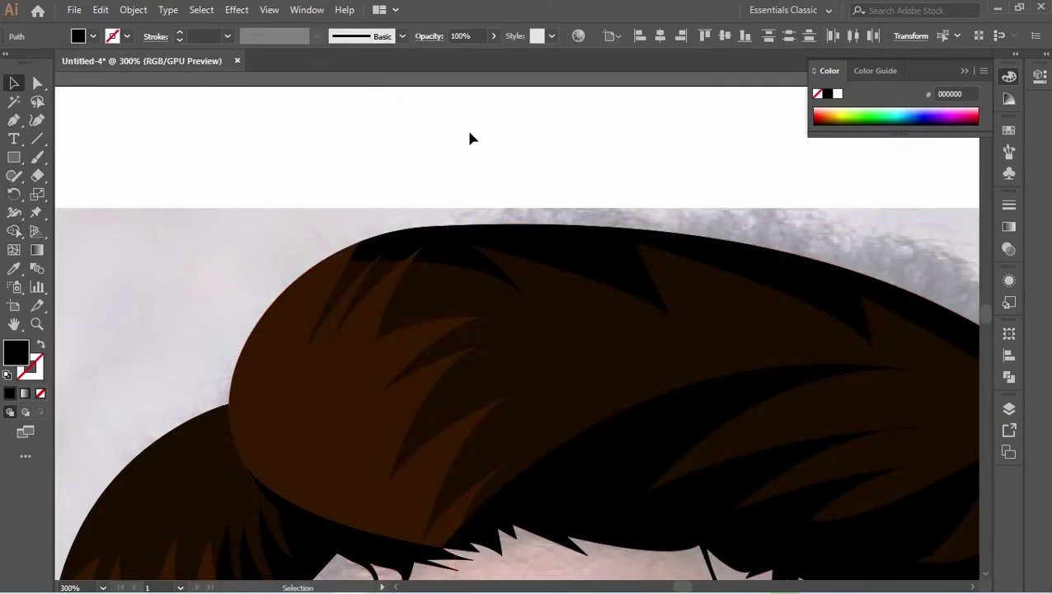
scroll(470, 139, "down", 3, "alt")
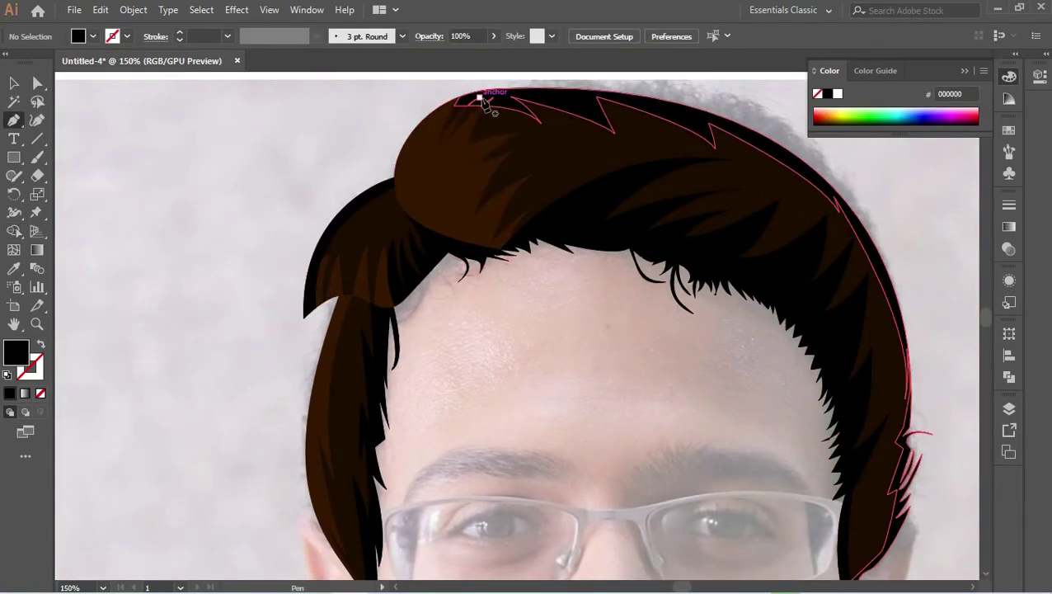
left_click(12, 233)
scroll(278, 162, "down", 3)
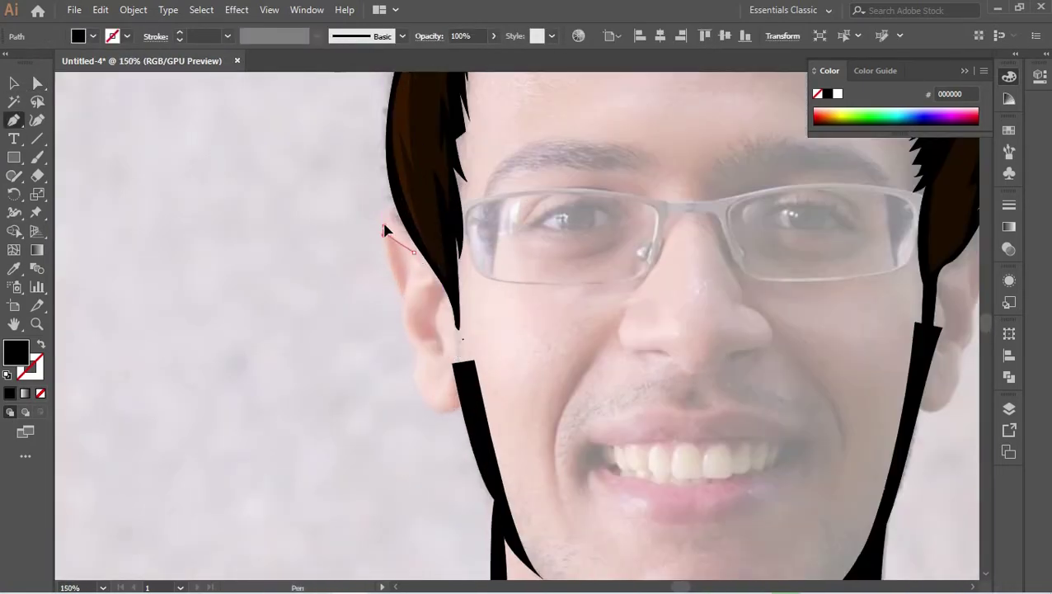
- Trace a closed curved outline of the left ear, swapping fill and stroke
left_click_drag(383, 230, 408, 297)
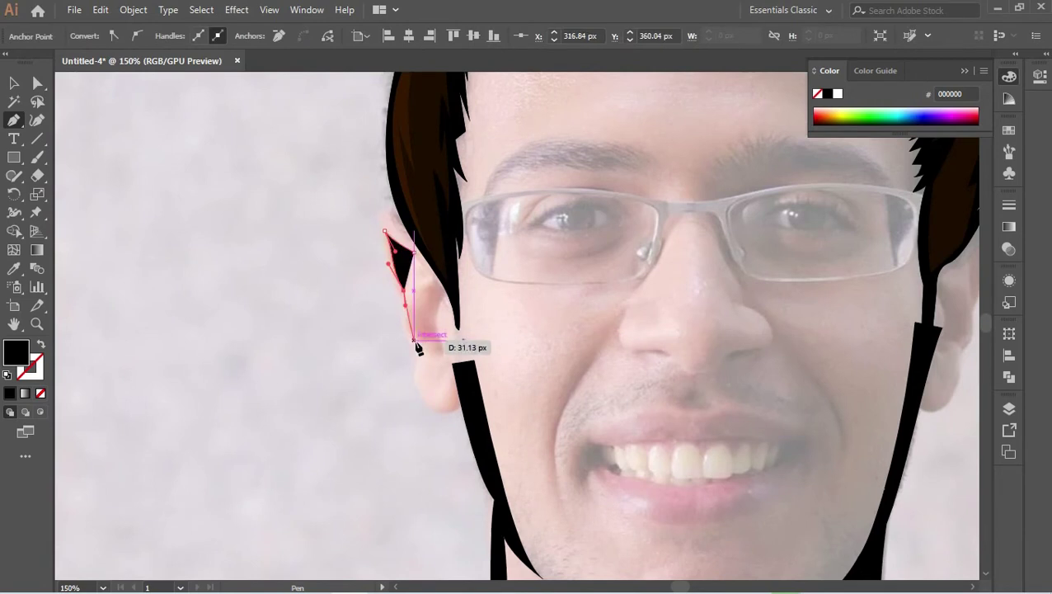
left_click_drag(459, 375, 434, 388)
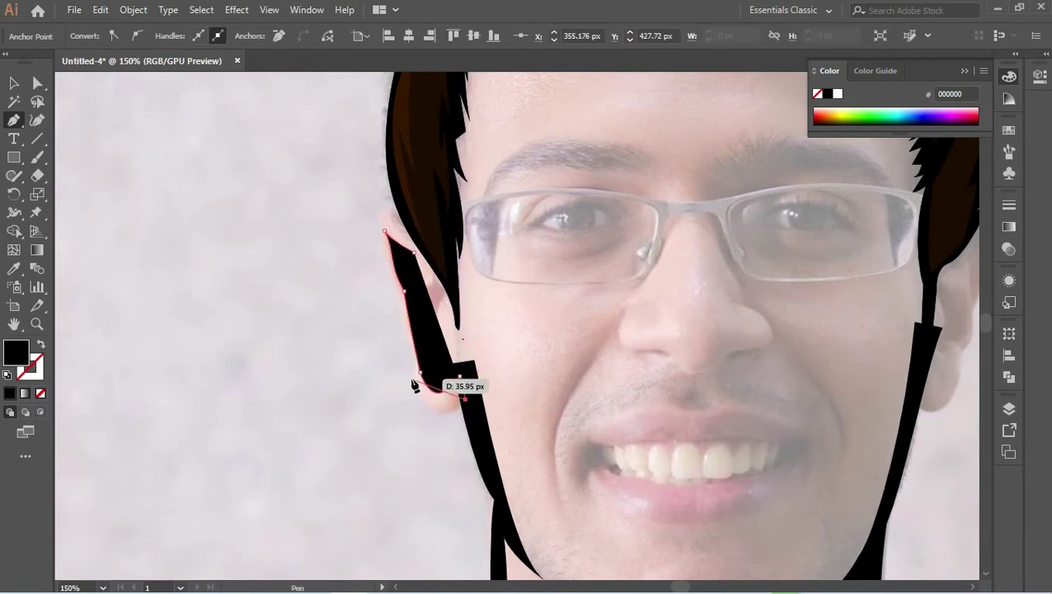
key("shift+x")
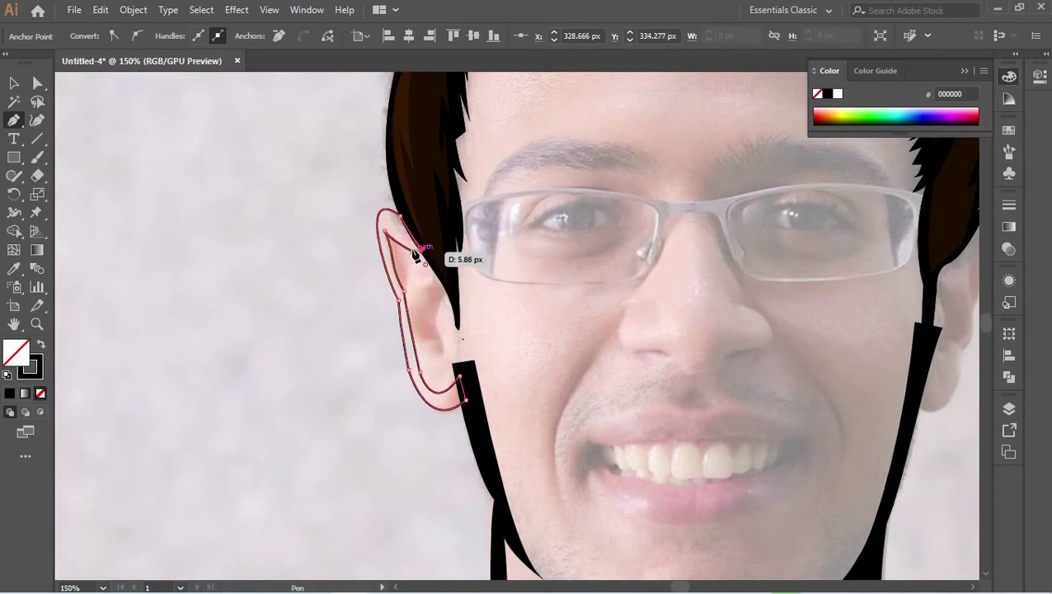
left_click_drag(414, 254, 416, 256)
- Trace a closed curved outline of the right ear
left_click_drag(818, 331, 339, 356)
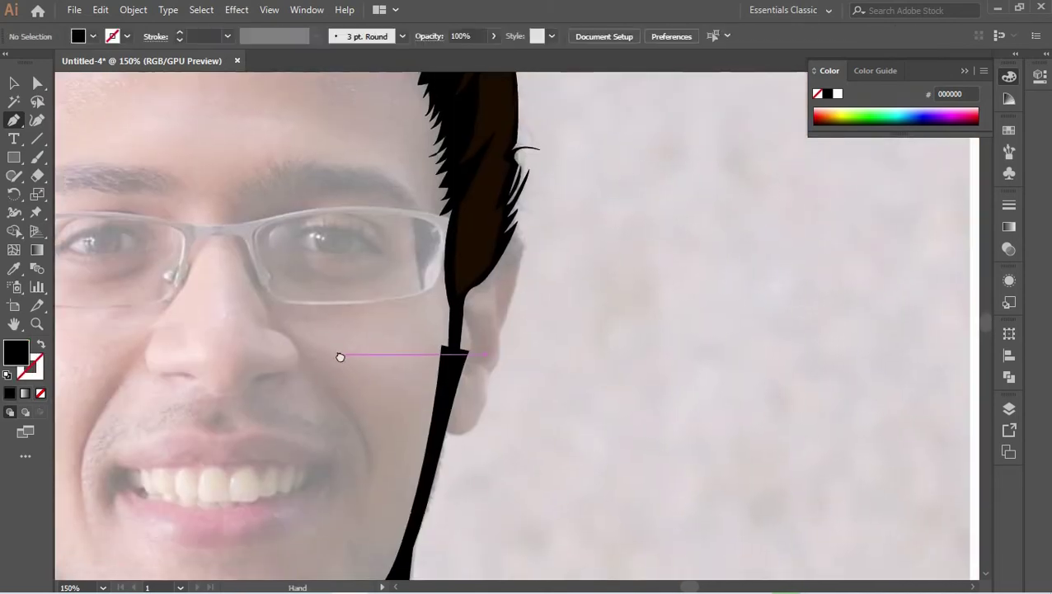
left_click_drag(510, 297, 513, 289)
left_click(497, 316)
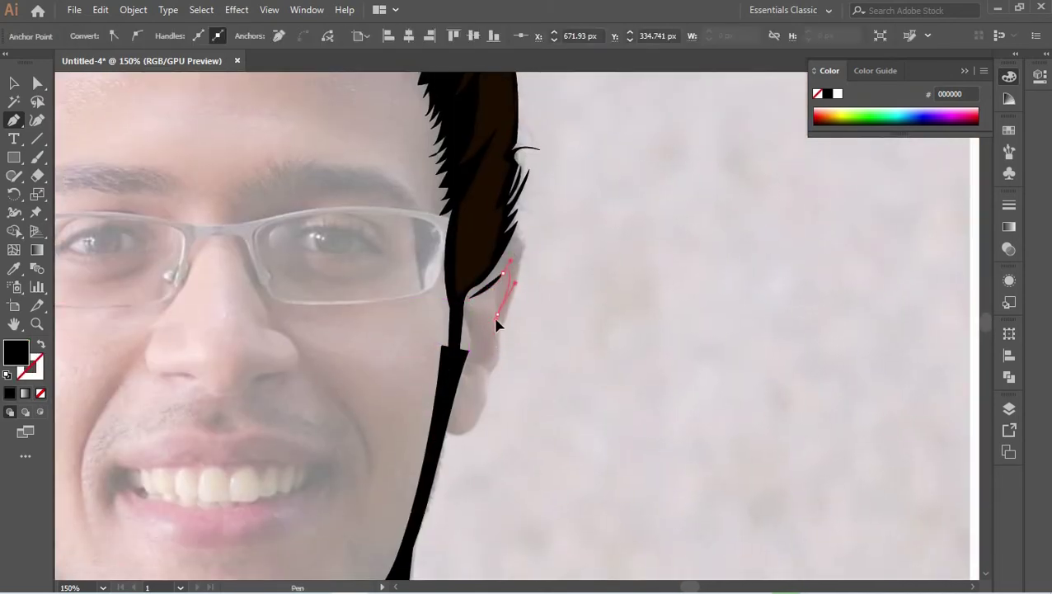
left_click(439, 427)
mouse_move(506, 339)
left_mouse_down()
mouse_move(508, 244)
mouse_move(470, 300)
left_mouse_up()
key("ctrl+minus")
left_click(673, 275)
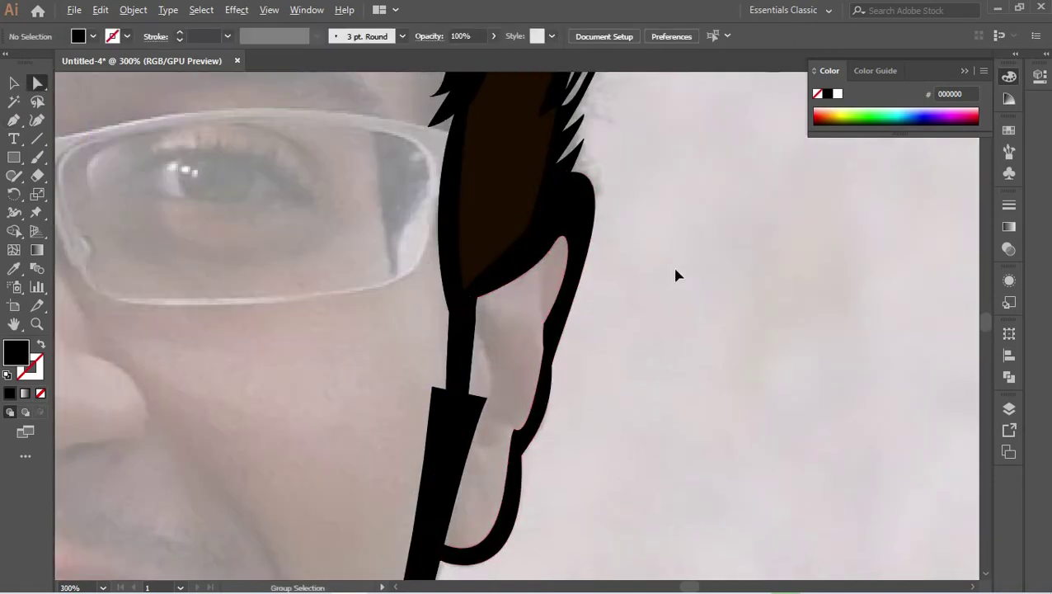
- Drag anchors on the black jaw outline to reshape its tip and curve
key("ctrl+minus")
key("ctrl+plus")
key("ctrl+plus")
key("ctrl+plus")
key("ctrl+plus")
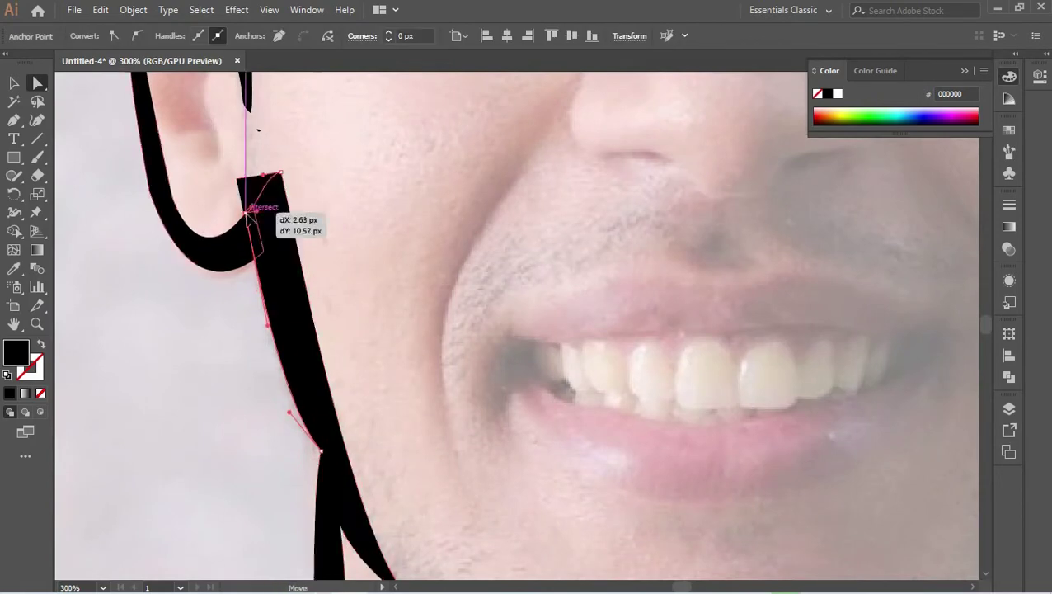
key("ctrl+plus")
left_click(242, 204)
left_click_drag(242, 204, 272, 188)
key("ctrl+minus")
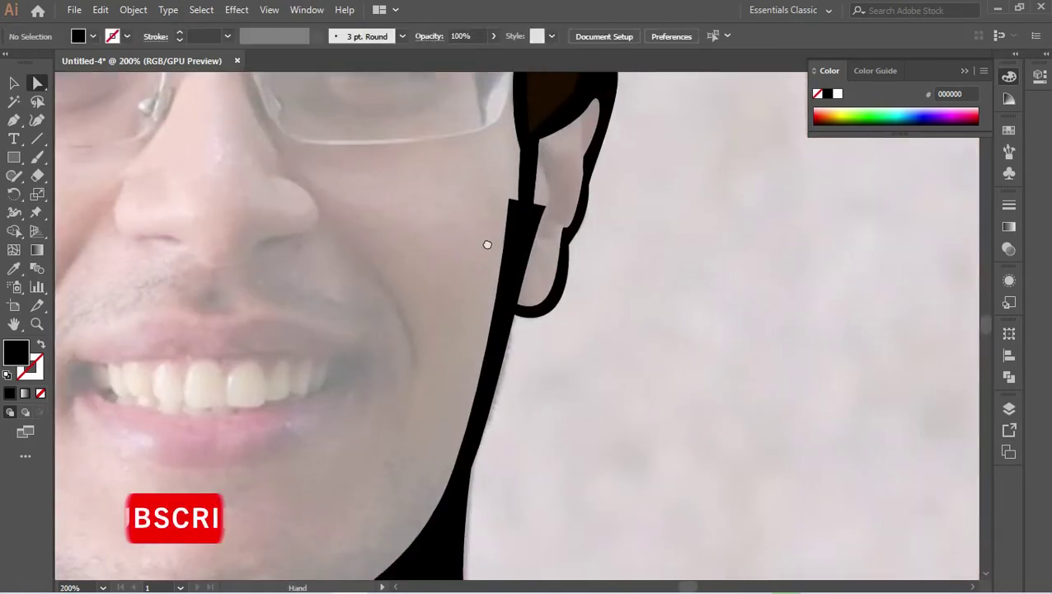
left_click_drag(485, 239, 500, 241)
- Straighten the black shape's right edge and merge its top corner into a tapered point
key("ctrl+plus")
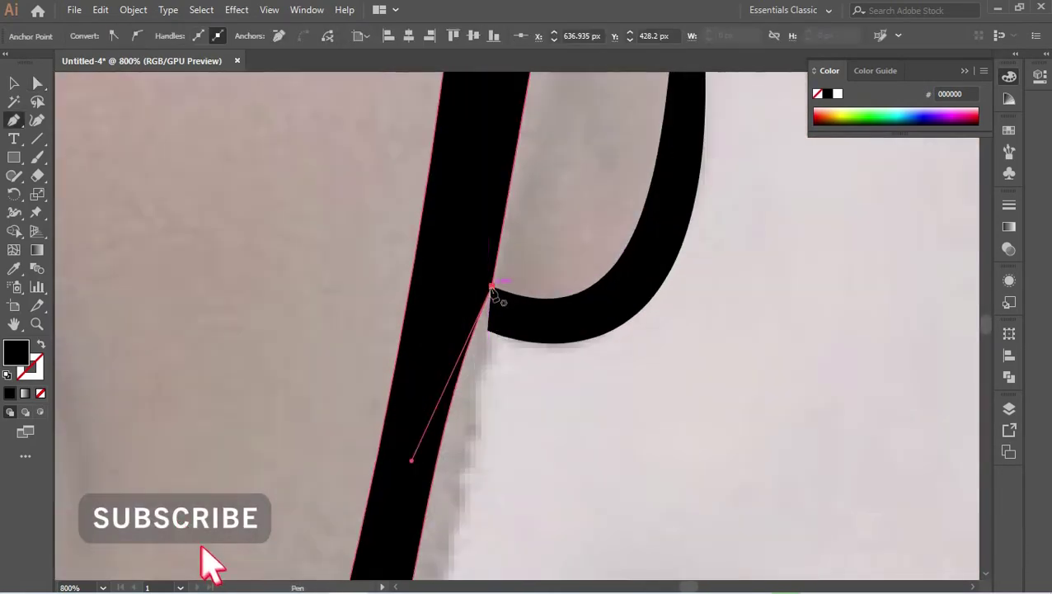
key("ctrl+plus")
left_click_drag(611, 141, 500, 547)
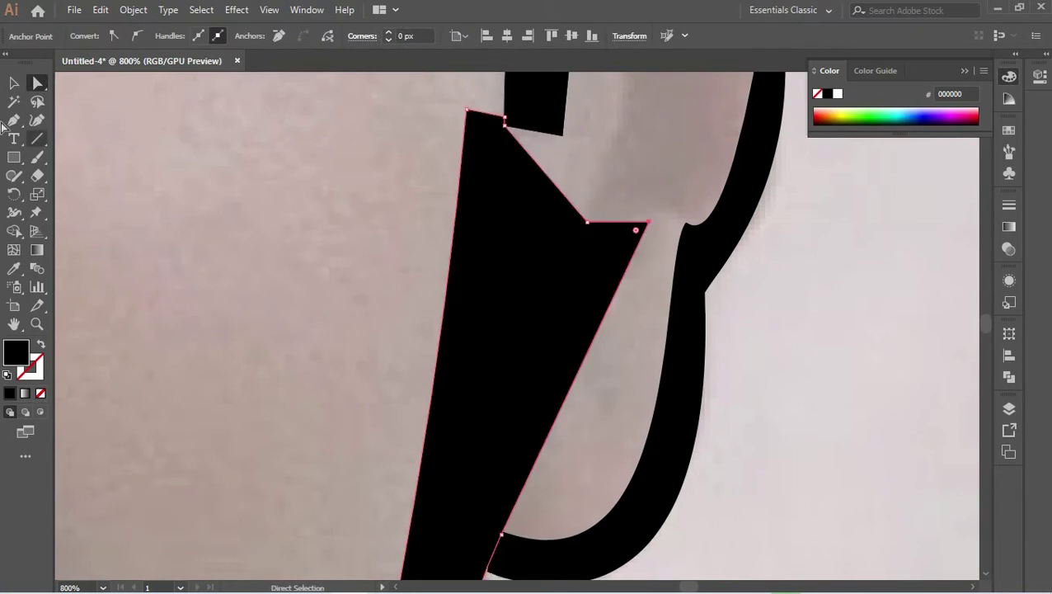
left_click(504, 117)
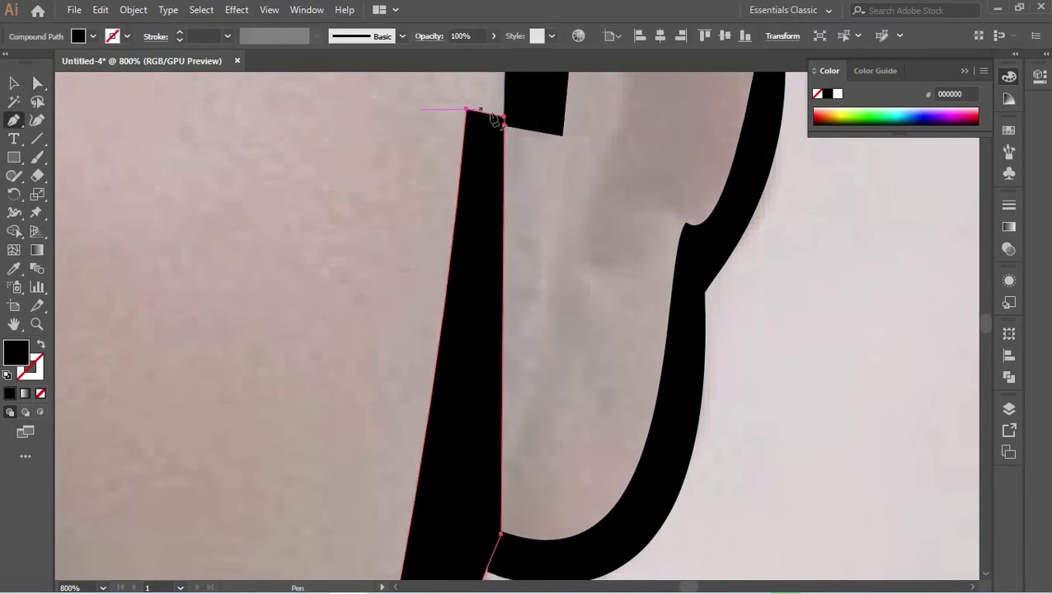
left_click(468, 109)
key("a")
left_click_drag(503, 115, 467, 93)
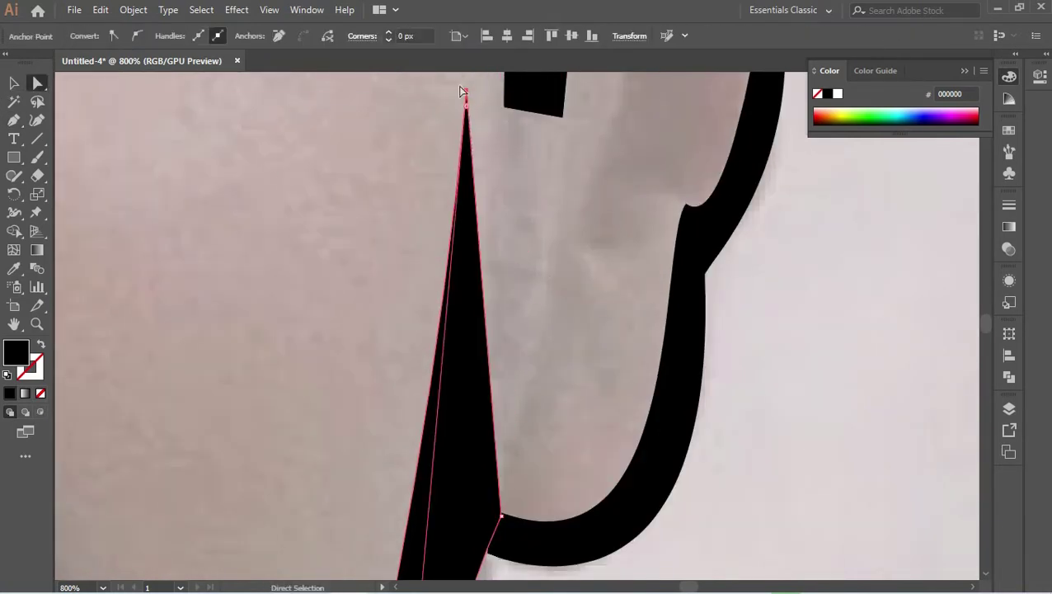
- Adjust an anchor on the thin neck shadow below the ear
scroll(484, 90, "down", 5)
key("ctrl+minus")
key("ctrl+minus")
key("ctrl+minus")
scroll(437, 404, "up", 2)
left_click_drag(475, 276, 447, 337)
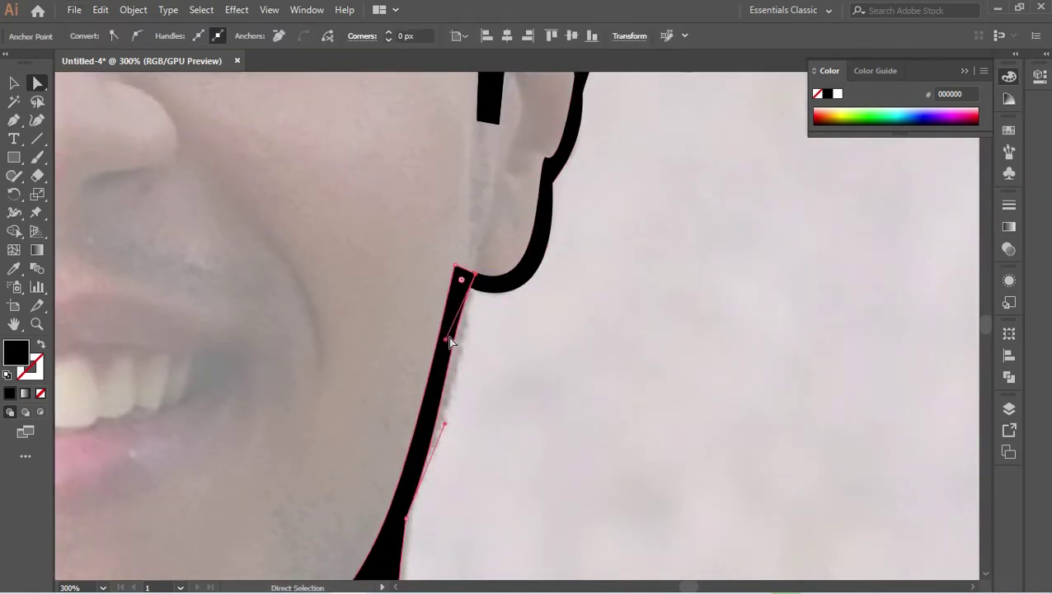
left_click(507, 352)
key("ctrl+minus")
key("ctrl+minus")
key("ctrl+minus")
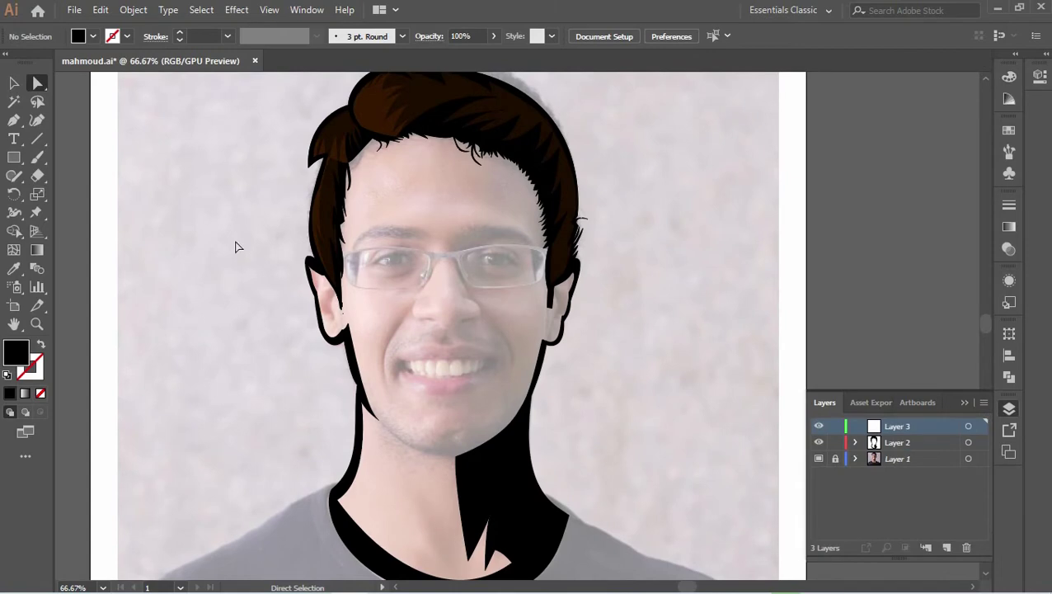
- Pen-trace anchors around the ear, earlobe and down the neck to the collar
left_click(14, 121)
scroll(352, 188, "down", 1)
scroll(411, 246, "up", 5)
left_click(423, 249)
left_click(489, 197)
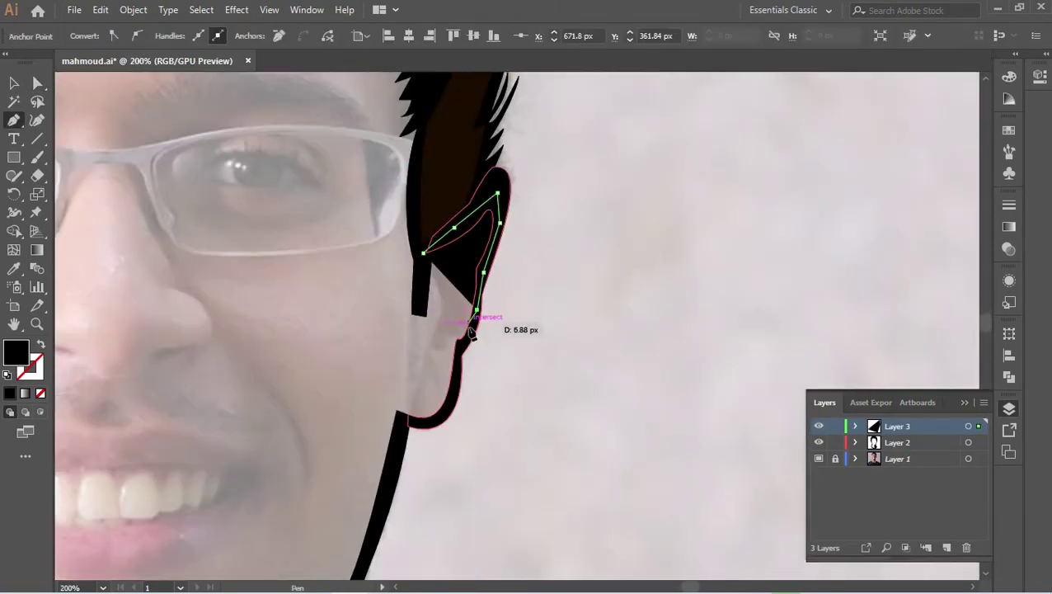
left_click_drag(461, 353, 460, 361)
scroll(462, 361, "down", 5)
left_click(557, 141)
scroll(545, 235, "down", 5)
left_click(606, 274)
key("ctrl+minus")
key("ctrl+minus")
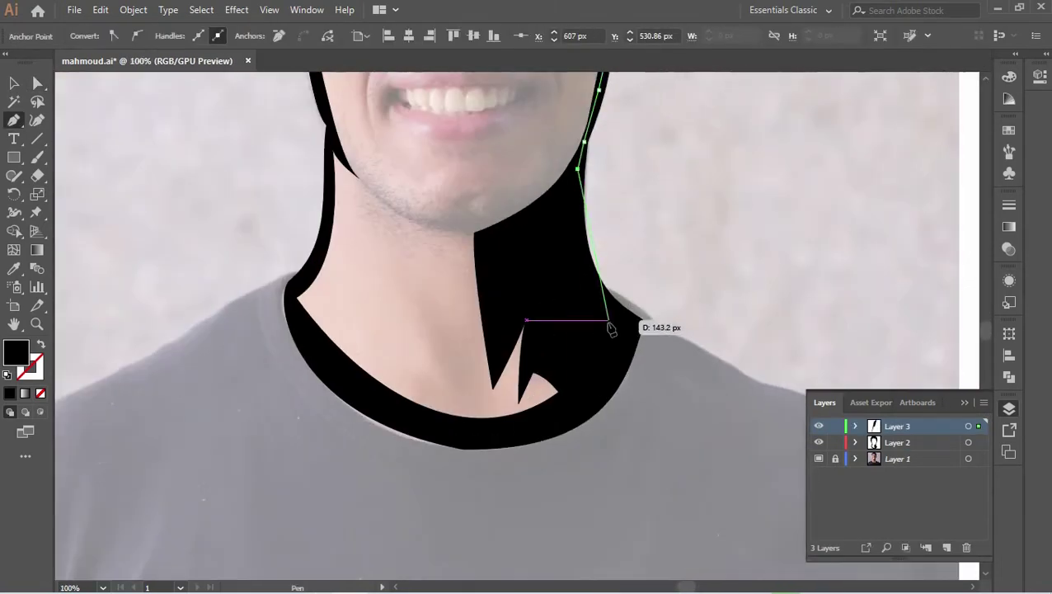
- Continue along the collar and up the far neck side around the other ear
left_click(340, 384)
left_click(293, 324)
key("ctrl+plus")
scroll(352, 301, "up", 5)
left_click(392, 347)
left_click(350, 205)
left_click(345, 167)
scroll(427, 301, "up", 5)
key("shift+x")
- Add anchors following the hairline across the head
left_click(486, 368)
left_click(497, 310)
scroll(504, 286, "up", 3)
left_click(491, 284)
scroll(491, 285, "up", 5)
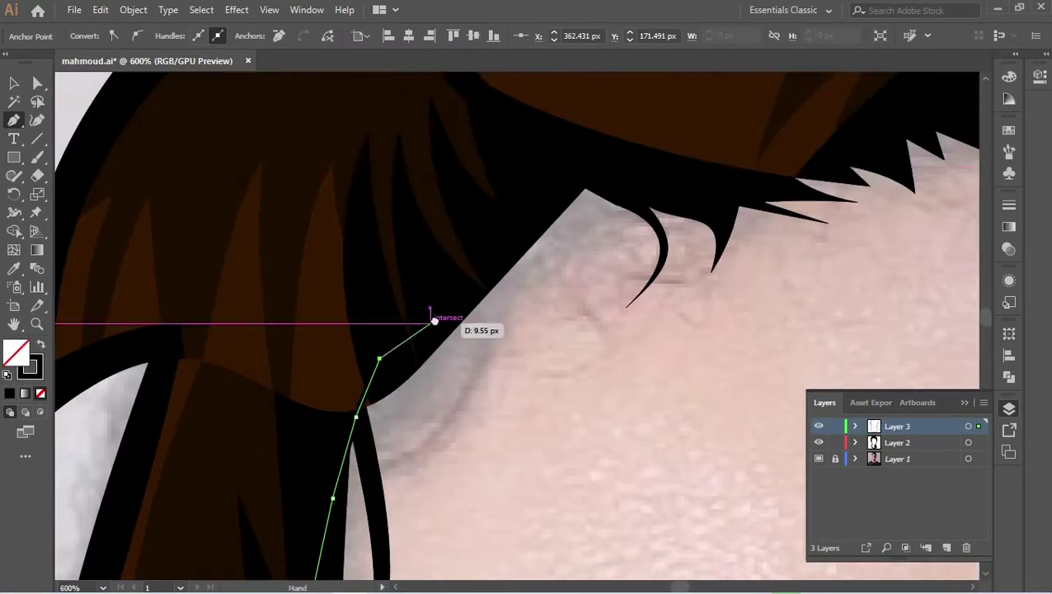
left_click(528, 345)
scroll(639, 286, "right", 5)
left_click(366, 324)
left_click(404, 488)
scroll(383, 546, "down", 5)
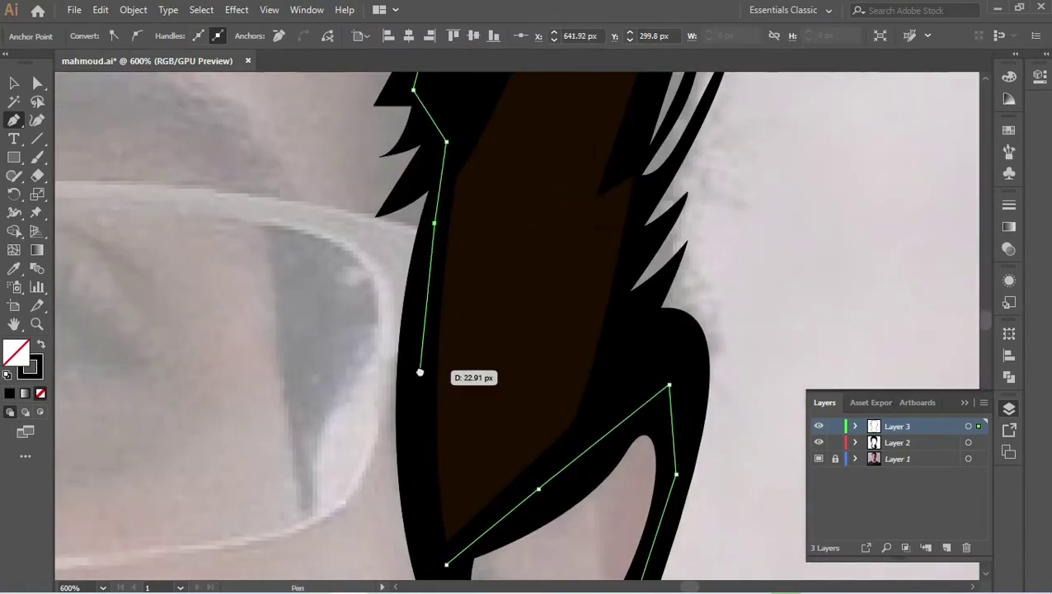
scroll(425, 345, "up", 3)
- Close the face outline at its start point and clear the selection
key("v")
left_click(376, 206)
left_click(917, 443, "alt")
key("ctrl+shift+a")
scroll(466, 206, "up", 3)
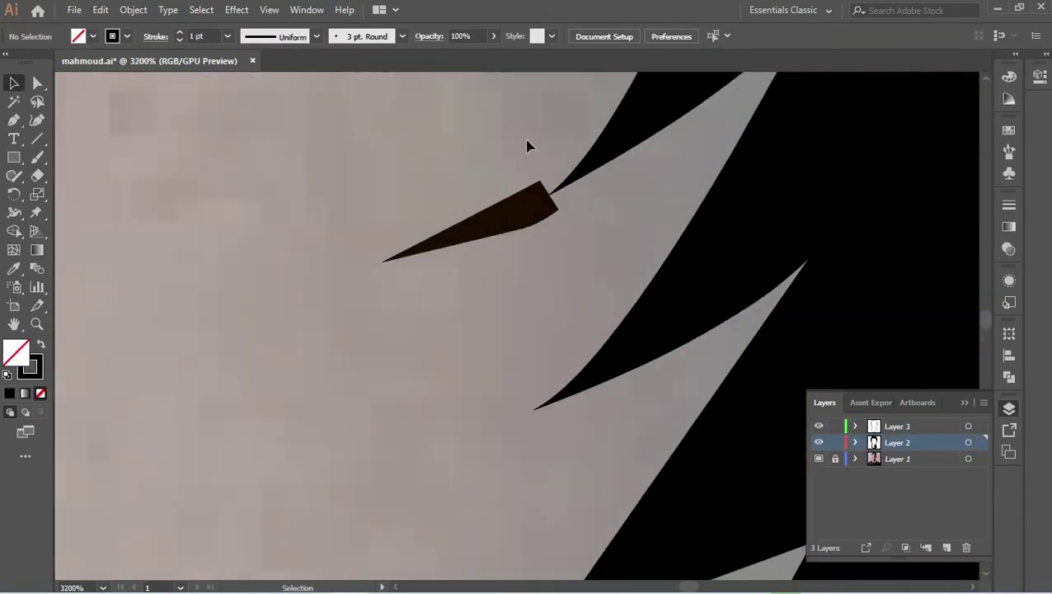
scroll(527, 270, "down", 10)
- Move Layer 3 below the hair layer and fill the face shape with orange #D36820
left_click_drag(897, 425, 897, 451)
double_click(16, 352)
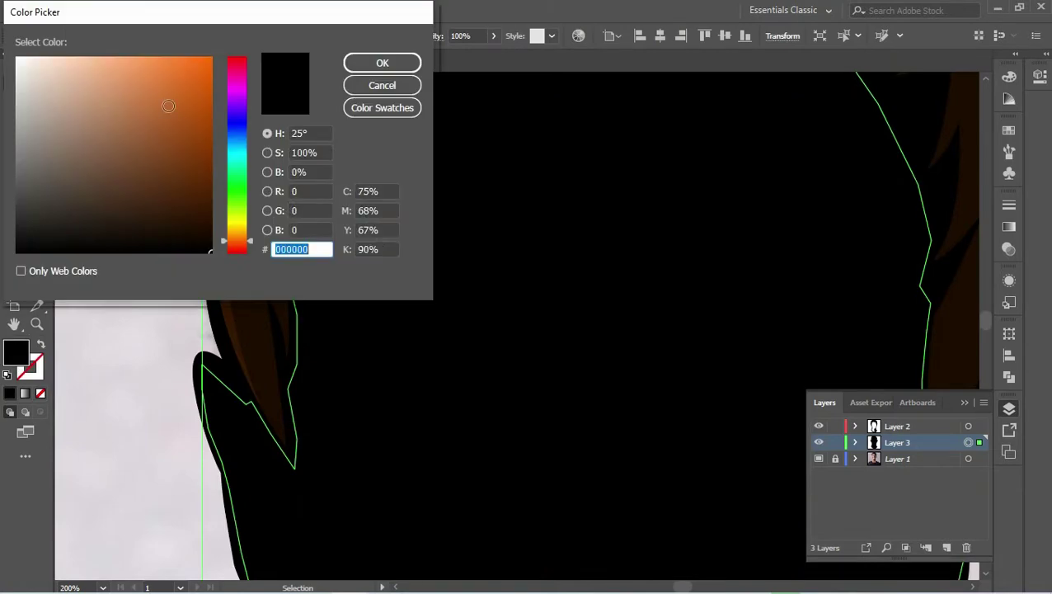
key("Return")
left_click(383, 66)
scroll(400, 251, "down", 4)
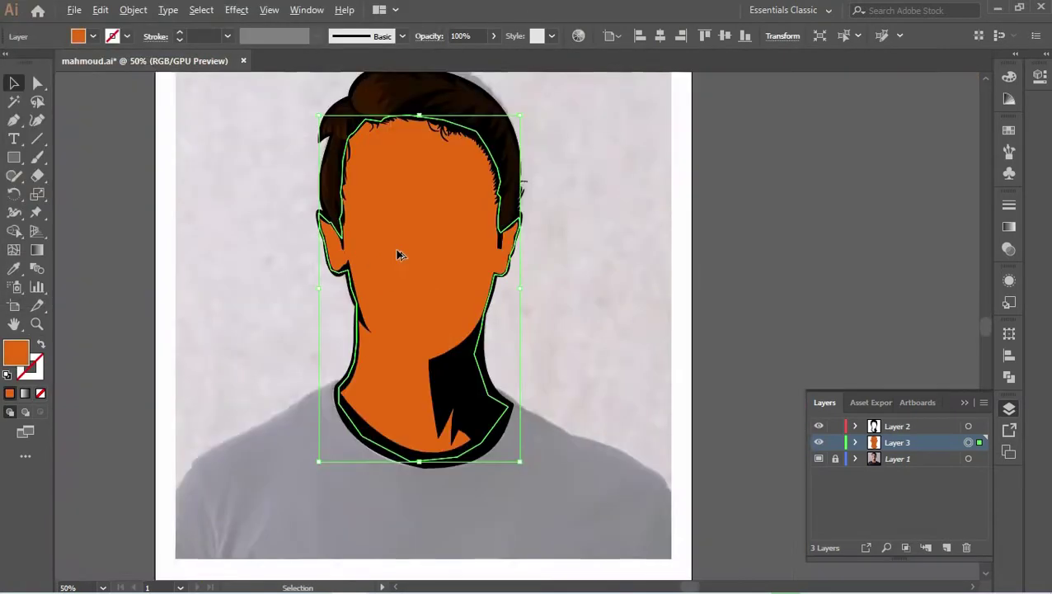
scroll(388, 294, "up", 1)
left_click(819, 442)
scroll(437, 463, "up", 1)
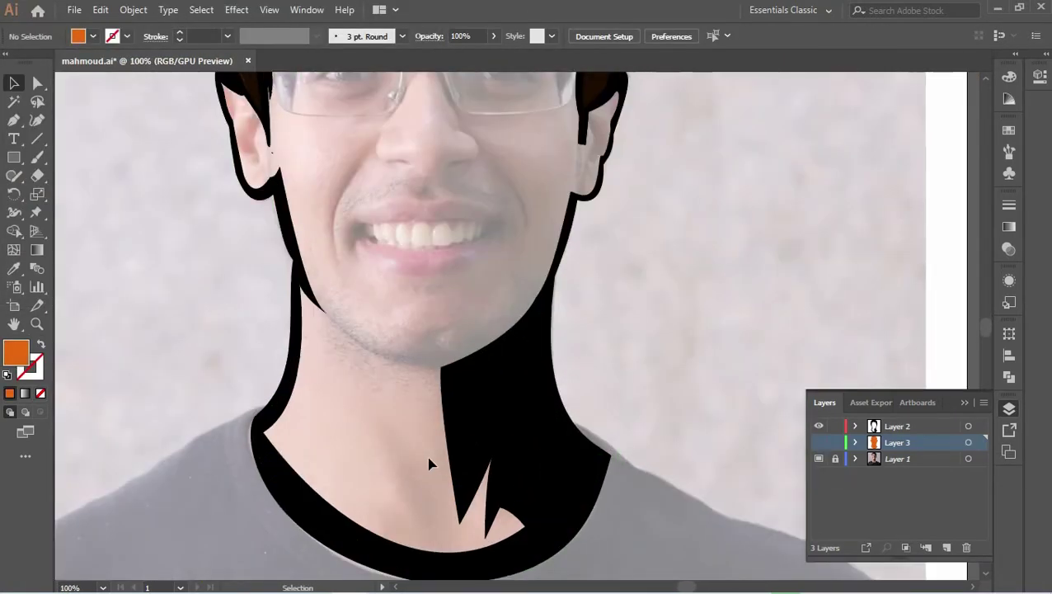
- On a new layer, pen a neck shadow shape curving along the jaw
left_click(297, 314)
left_click_drag(441, 366, 493, 425)
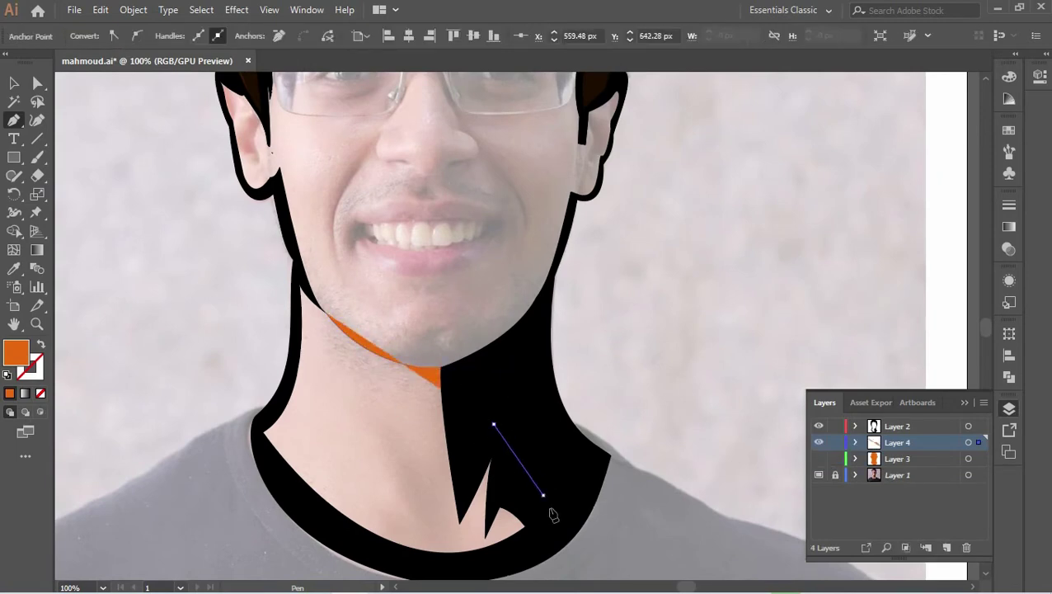
left_click(544, 495)
left_click(549, 534)
left_click(449, 559)
left_click(297, 314)
left_click_drag(299, 285, 328, 317)
scroll(328, 316, "up", 3)
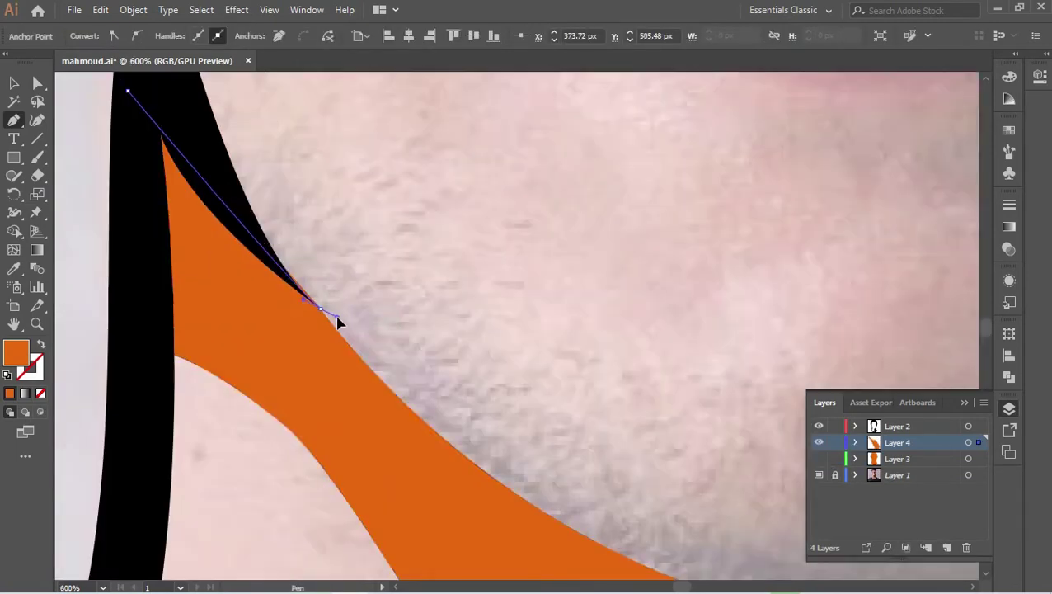
scroll(328, 317, "down", 2)
- Fill the neck shadow with a darker orange and toggle layer visibility to check it
key("v")
double_click(15, 352)
left_click(363, 61)
left_click(819, 458)
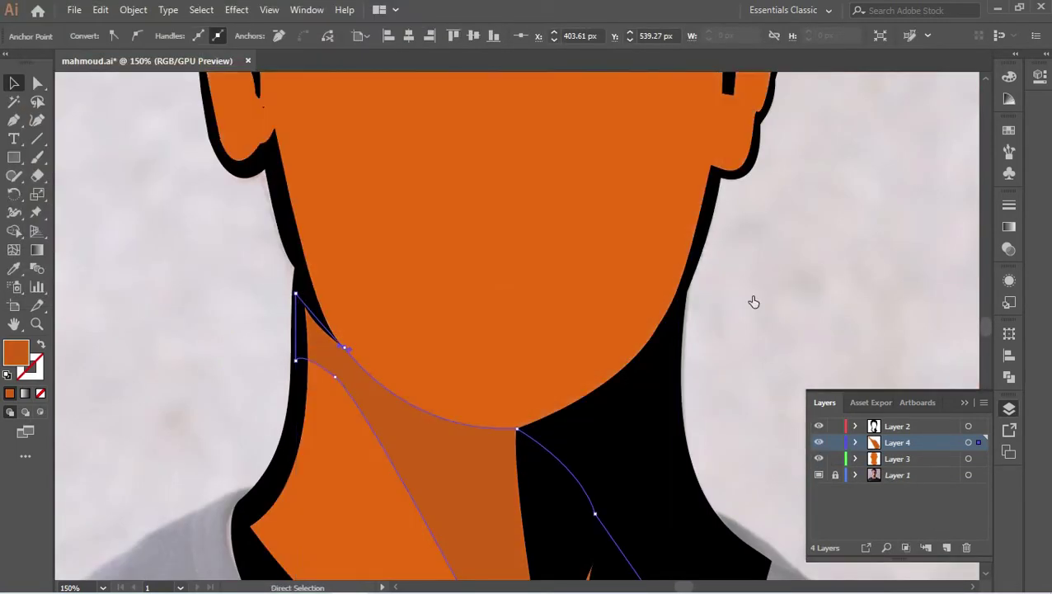
left_click(739, 347)
scroll(681, 314, "down", 2)
left_click(819, 442)
left_click(818, 458)
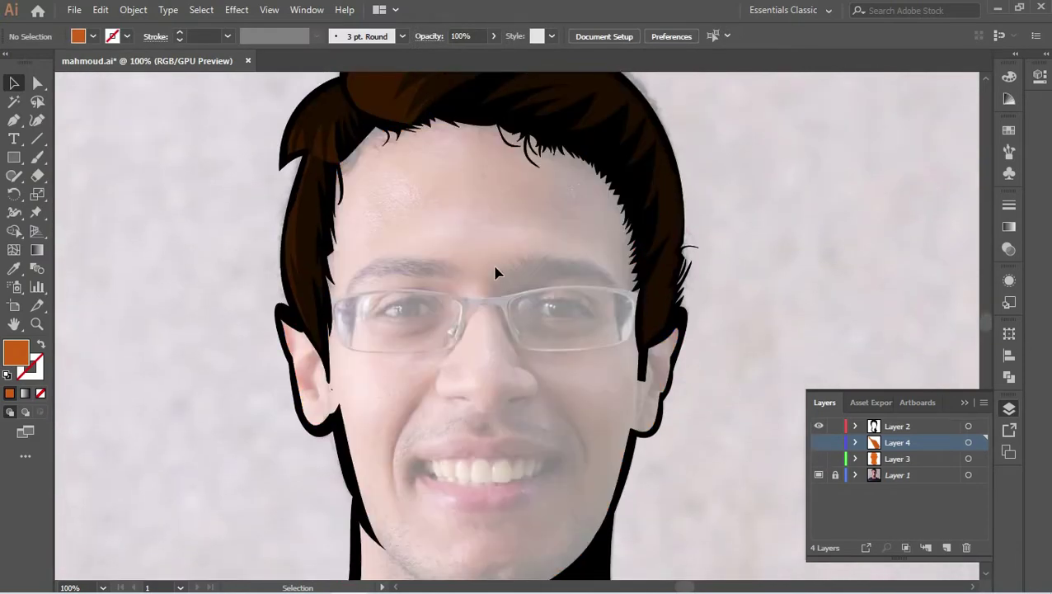
scroll(495, 273, "up", 2)
- Add a new layer and begin Pen-tracing the first eyebrow with zigzag points
scroll(507, 228, "down", 1)
key("ctrl+l")
key("p")
scroll(486, 264, "up", 1)
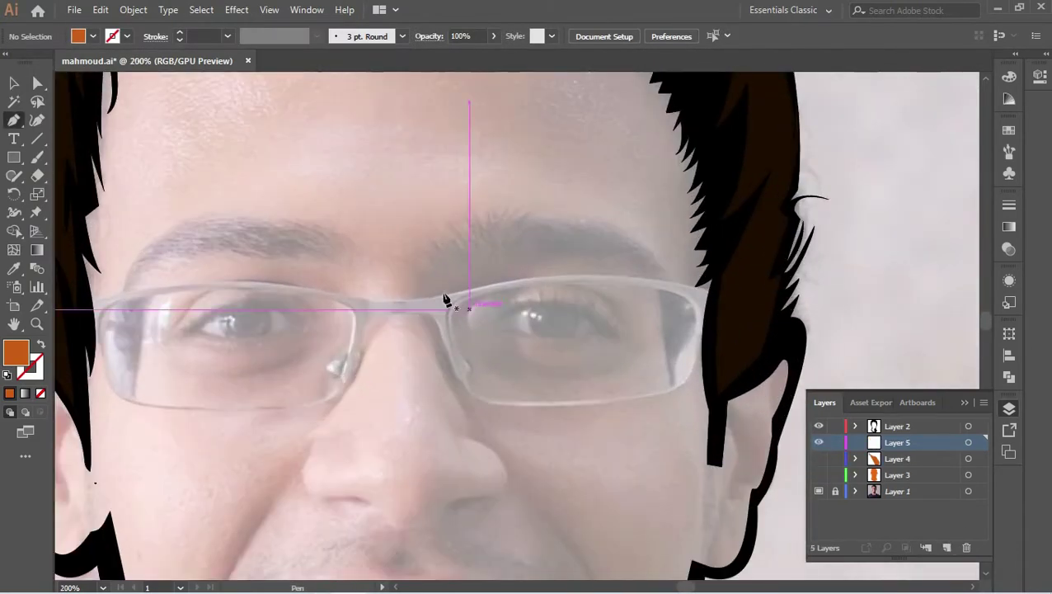
scroll(446, 300, "up", 1)
scroll(436, 272, "up", 3)
left_click_drag(402, 261, 430, 288)
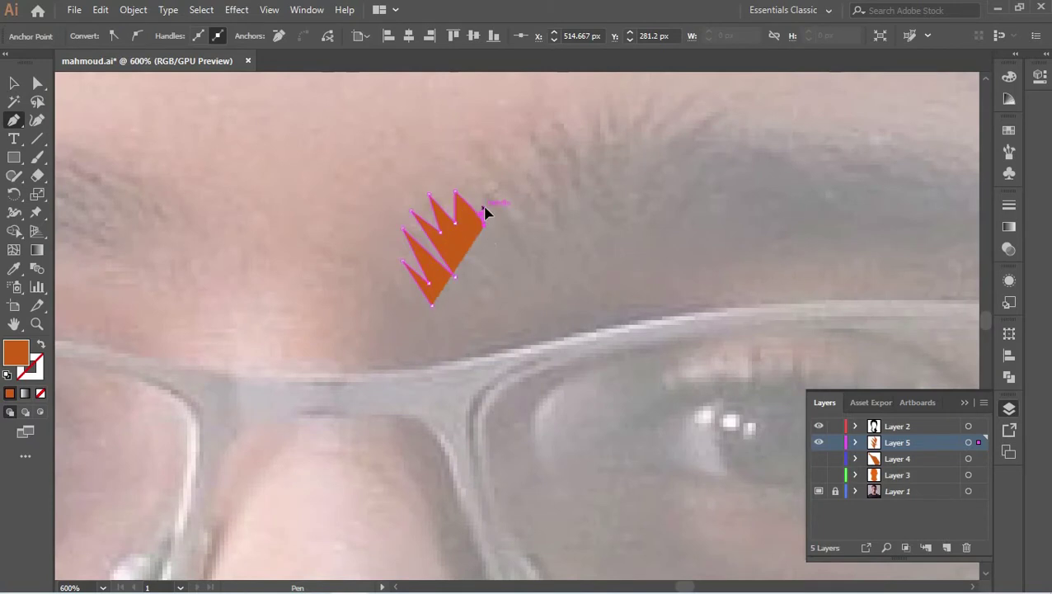
left_click(468, 149)
left_click(516, 230)
left_click(547, 190)
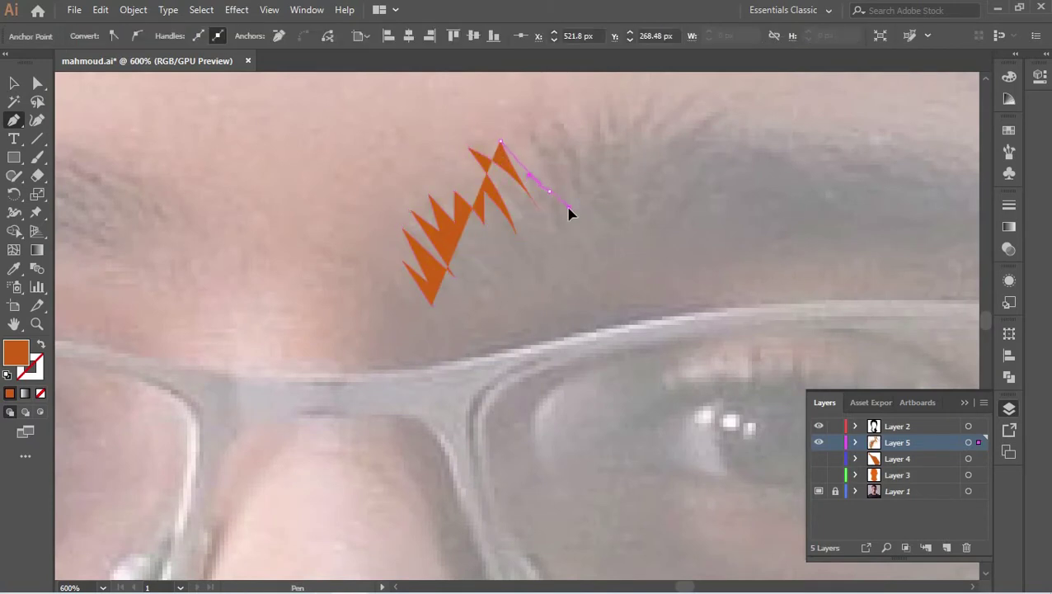
left_click(522, 132)
left_click(565, 159)
left_click(594, 103)
- Finish the first eyebrow's spiky right end and curve its edges
scroll(598, 165, "up", 3)
left_click(599, 286)
left_click(606, 198)
left_click(618, 251)
left_click(705, 197)
left_click(725, 221)
left_click_drag(700, 242, 500, 194)
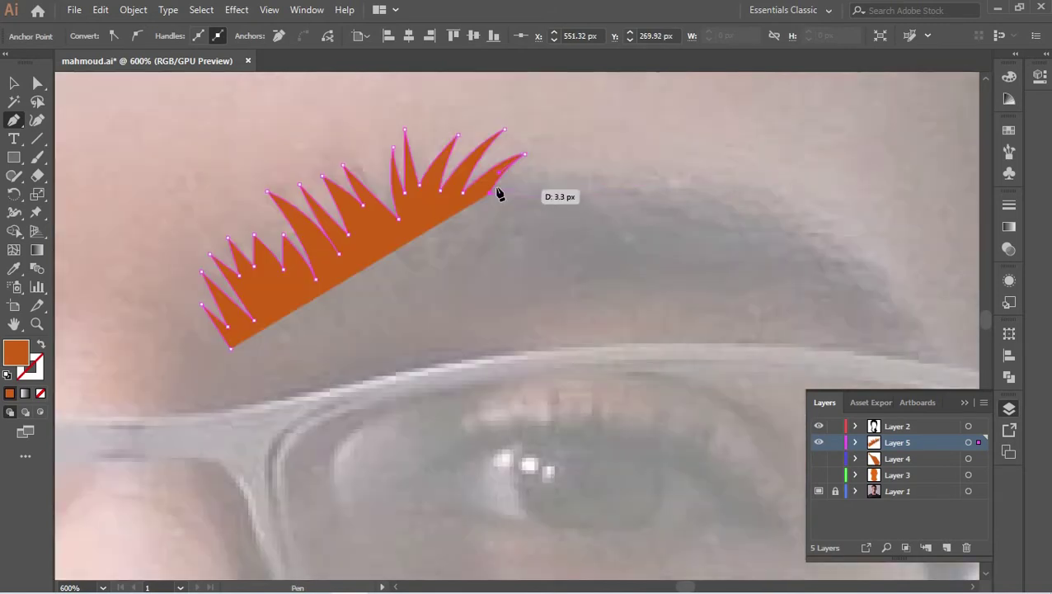
key("ctrl+minus")
left_click_drag(770, 250, 826, 357)
left_click_drag(681, 225, 622, 202)
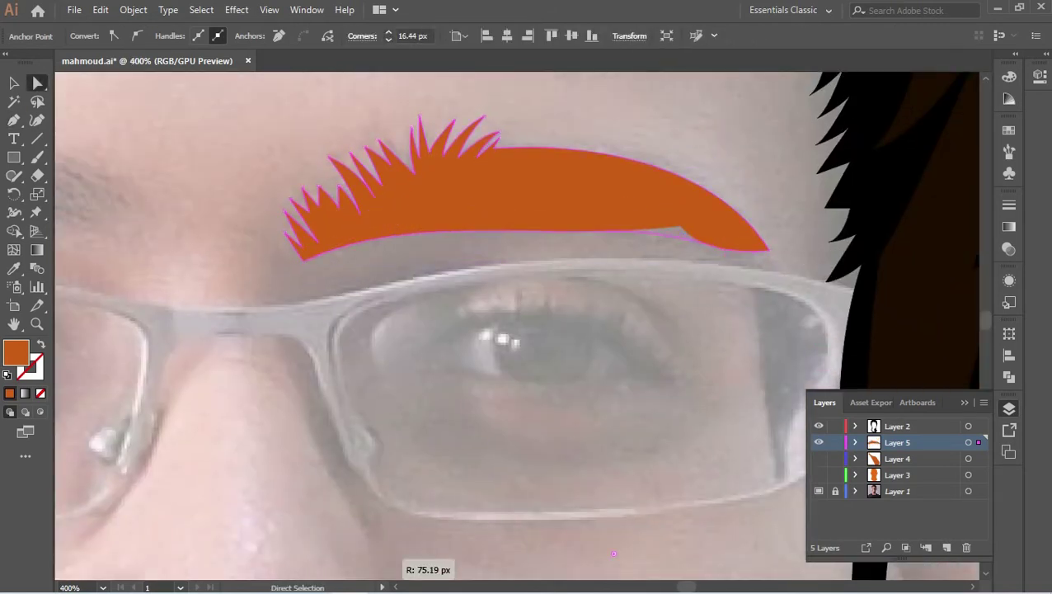
- Fill the first eyebrow with solid black
left_click(172, 190)
left_click(495, 189)
left_click(39, 345)
double_click(17, 353)
left_click(381, 61)
key("ctrl+minus")
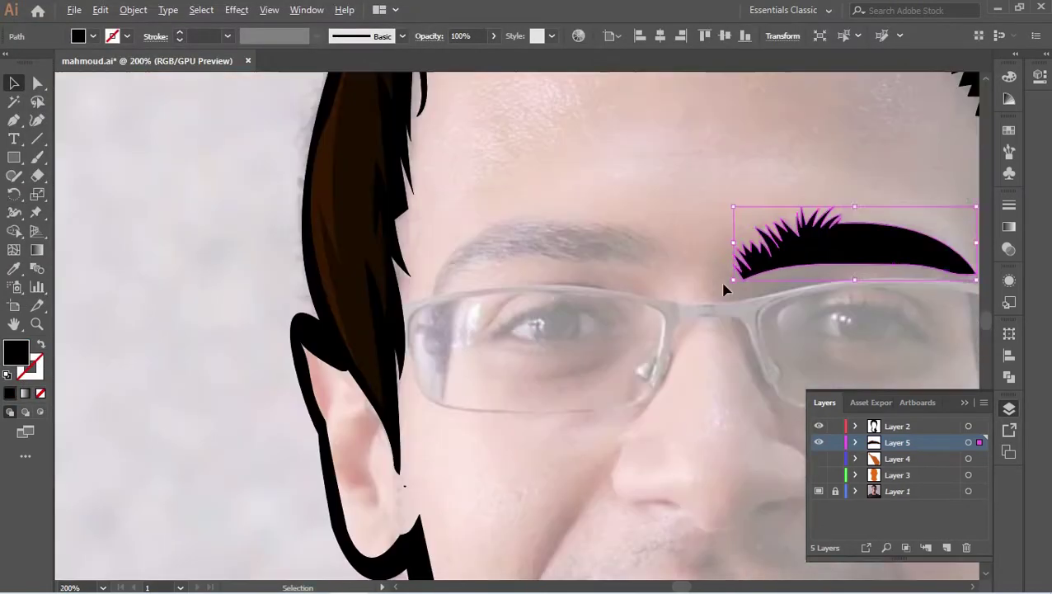
left_click(724, 289)
- Pen-trace the second eyebrow, curving its lower edge toward the eye corner
key("ctrl+plus")
left_click(15, 121)
left_click(687, 246)
left_click(629, 221)
left_click(528, 188)
left_click_drag(581, 223, 348, 383)
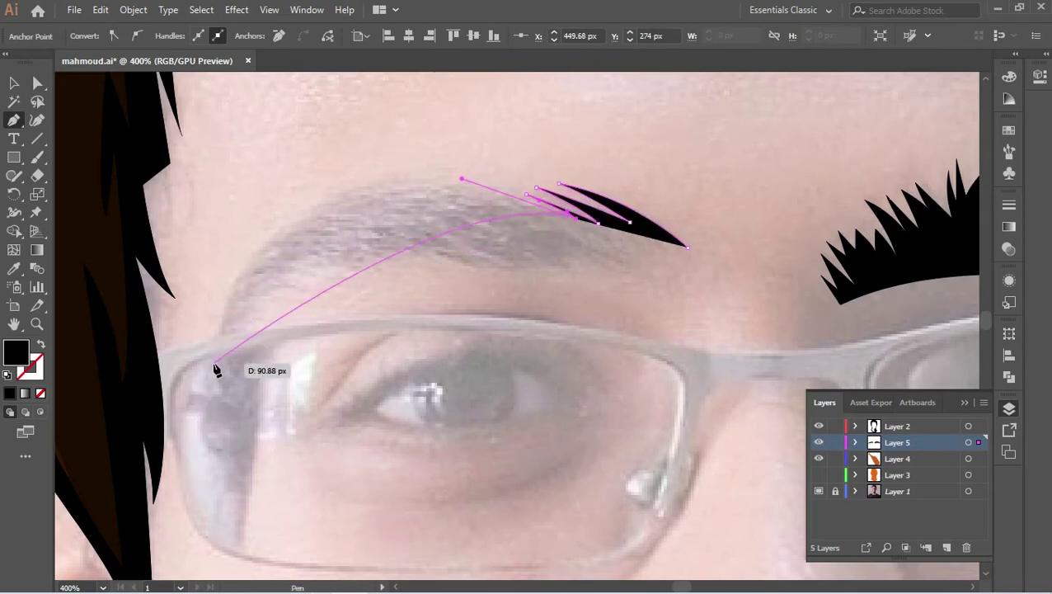
left_click_drag(216, 370, 176, 437)
left_click(309, 193)
left_click(355, 188)
left_click(324, 178)
- Complete the second brow with anchors along its top and spiky strands at the tip
key("shift+x")
left_click(359, 168)
left_click(379, 173)
left_click(422, 172)
left_click_drag(639, 190, 721, 165)
left_click(618, 176)
scroll(620, 180, "up", 3)
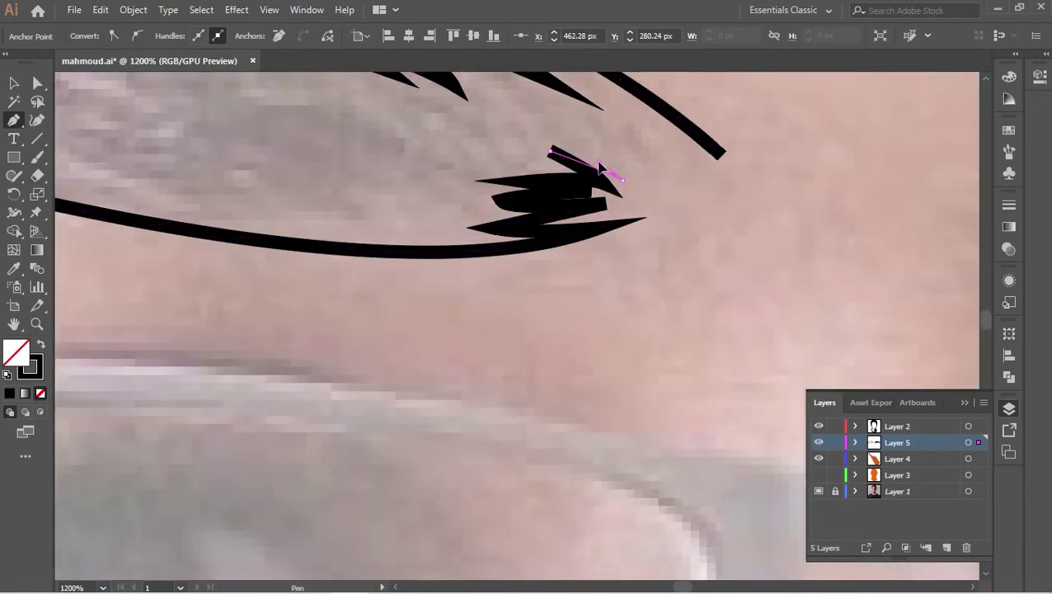
left_click(660, 140)
left_click(726, 165)
scroll(709, 205, "down", 5)
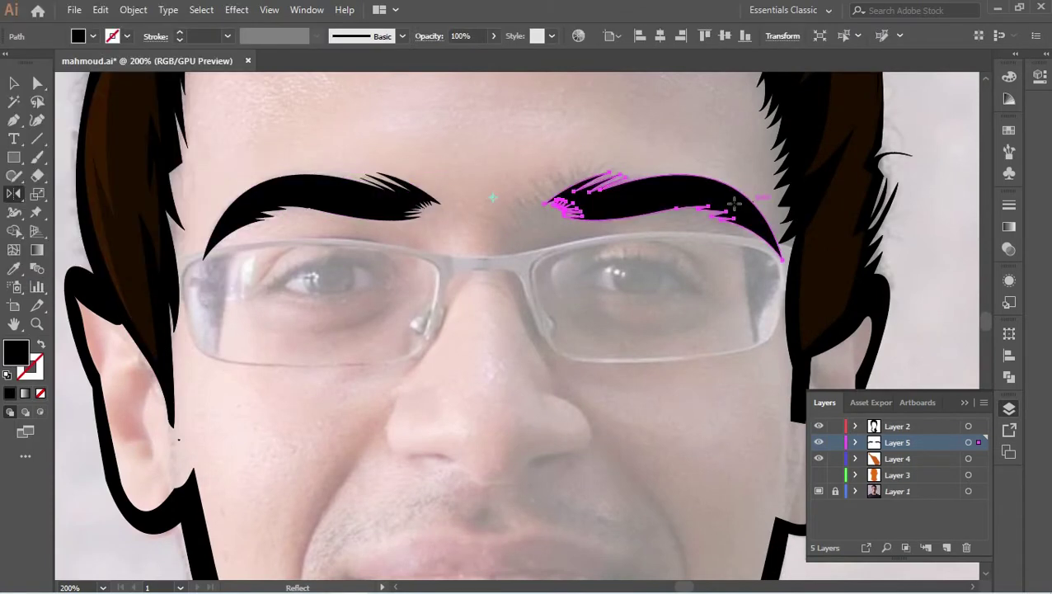
- Hide the orange face layer and start curving the upper eyelid over the right eye
key("v")
left_click(648, 248)
key("ctrl+minus")
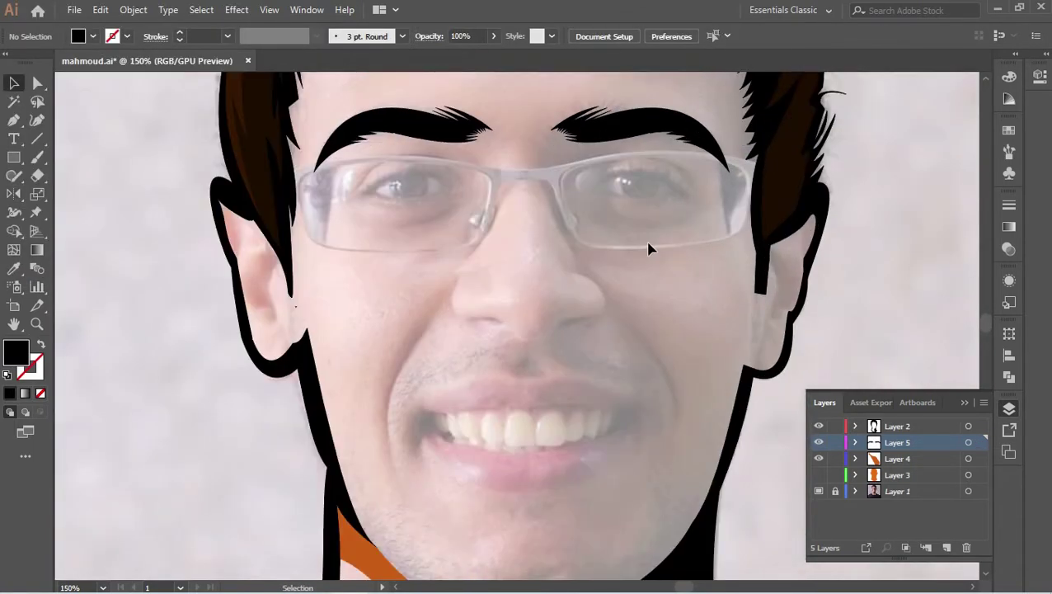
key("ctrl+plus")
key("ctrl+plus")
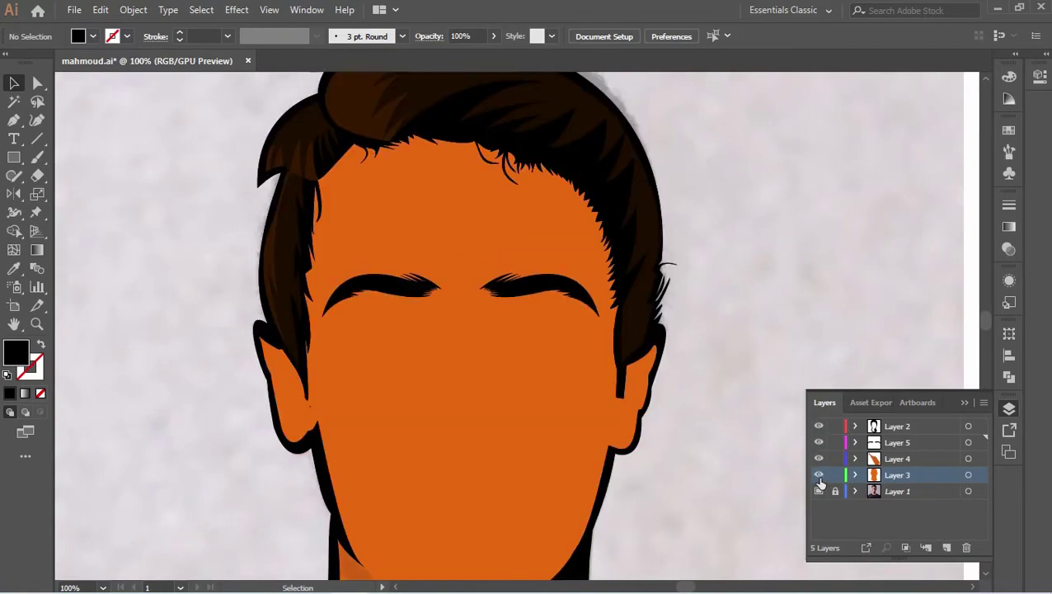
left_click(819, 474)
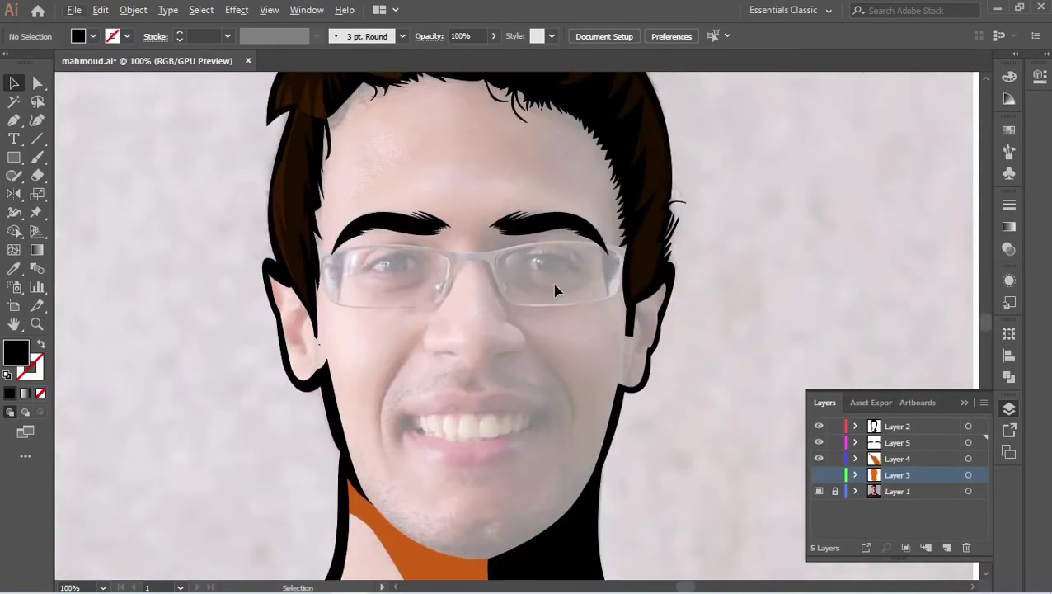
scroll(555, 291, "up", 3)
left_click_drag(657, 329, 654, 314)
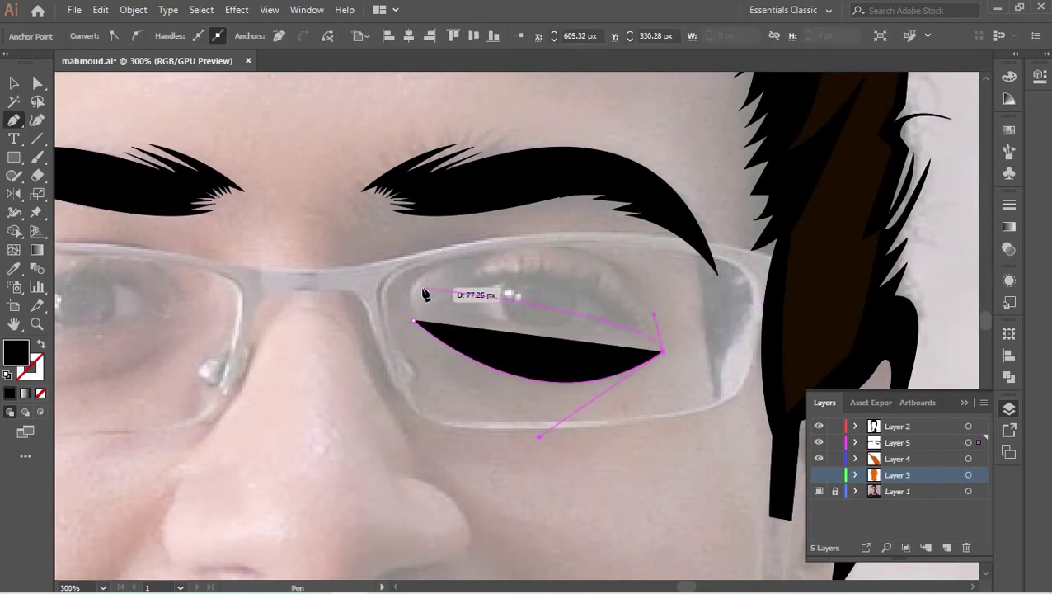
- Trace the first eye's outer lid shape and inner eye opening with a black fill
left_click_drag(235, 400, 453, 295)
key("shift+x")
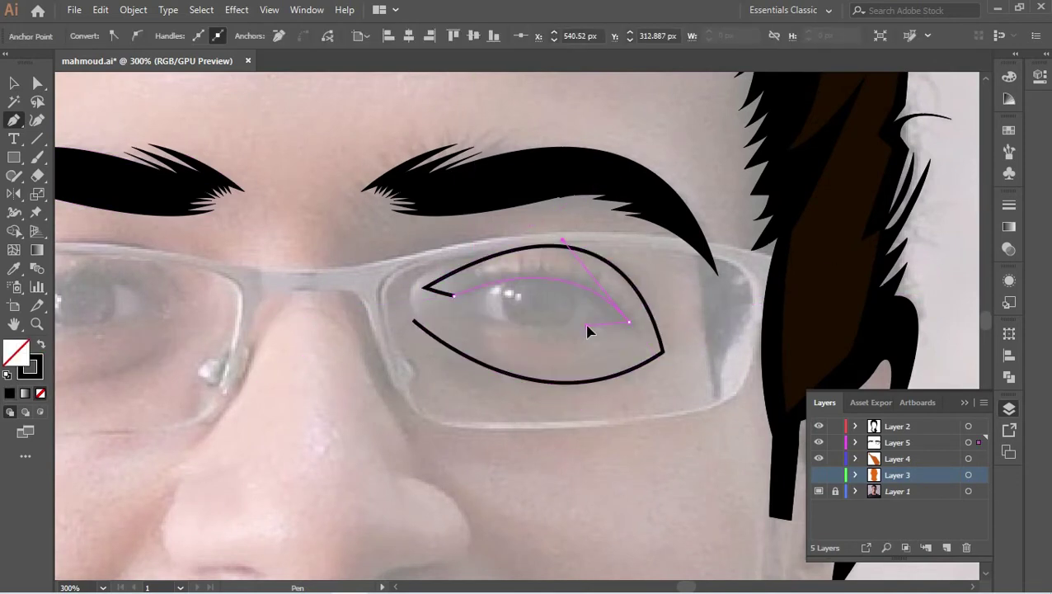
left_click(510, 275)
left_click_drag(538, 335, 582, 333)
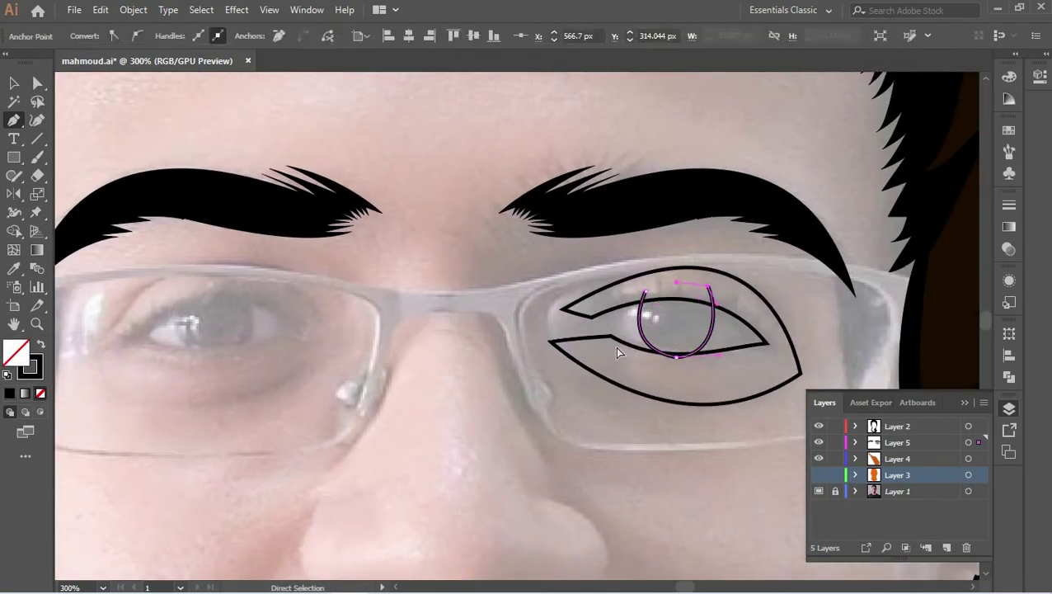
left_click(549, 340)
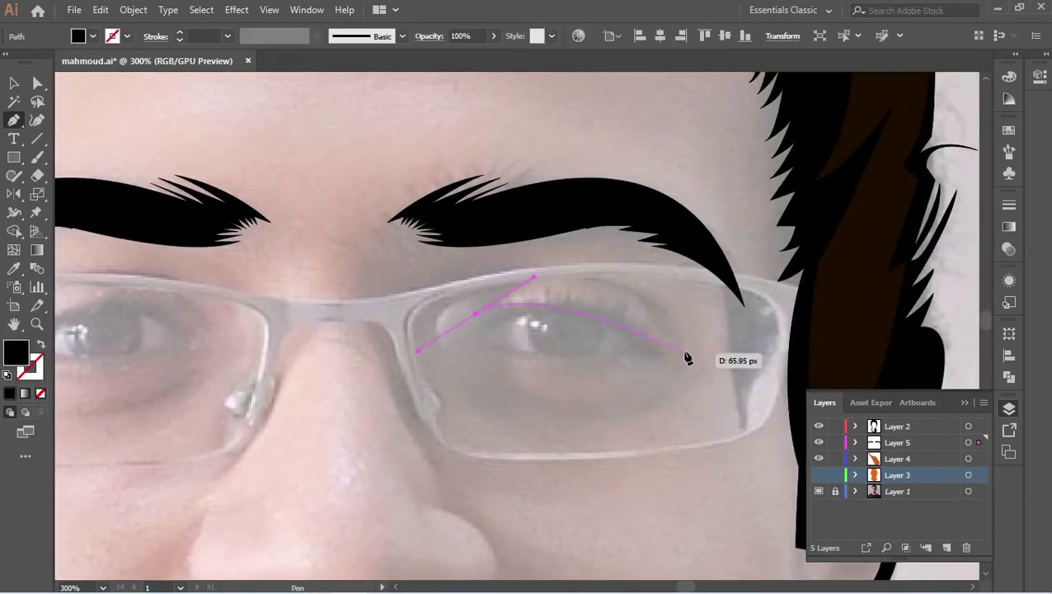
left_click_drag(487, 347, 643, 355)
key("shift+x")
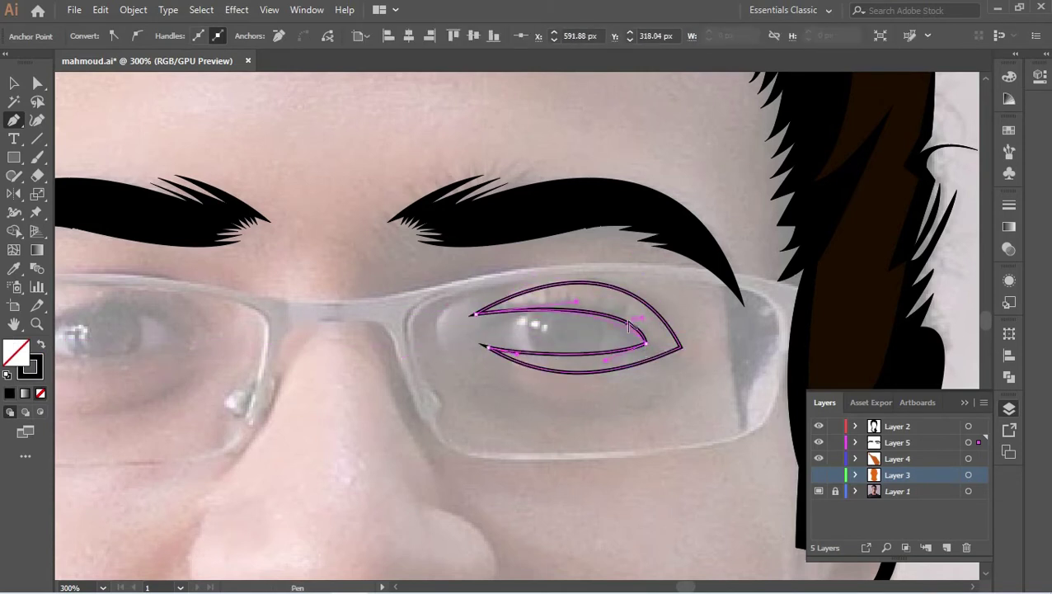
left_click_drag(479, 322, 485, 327)
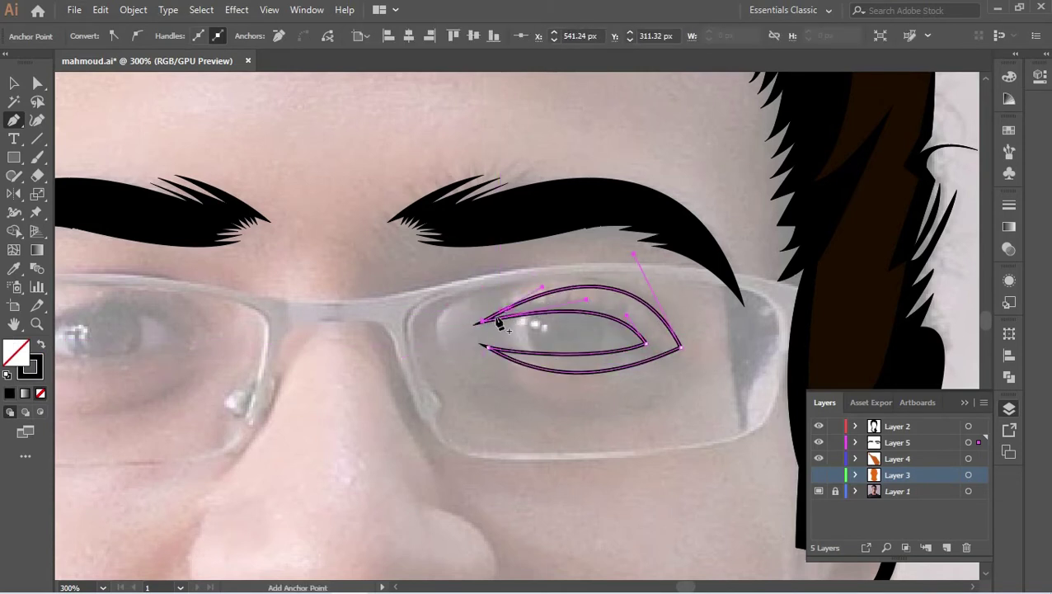
scroll(519, 362, "up", 1)
key("shift+x")
- Draw the round black iris of the first eye
left_click(535, 286)
left_click_drag(568, 361, 635, 382)
left_click_drag(622, 317, 587, 251)
left_click(535, 286)
key("v")
left_click(622, 446)
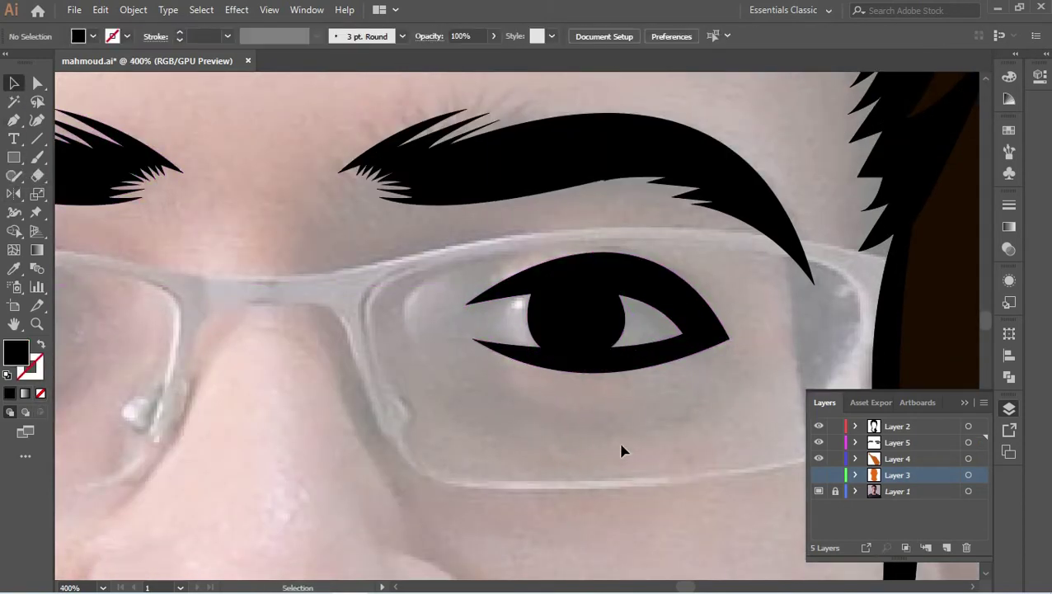
scroll(492, 360, "left", 5)
scroll(441, 462, "down", 1)
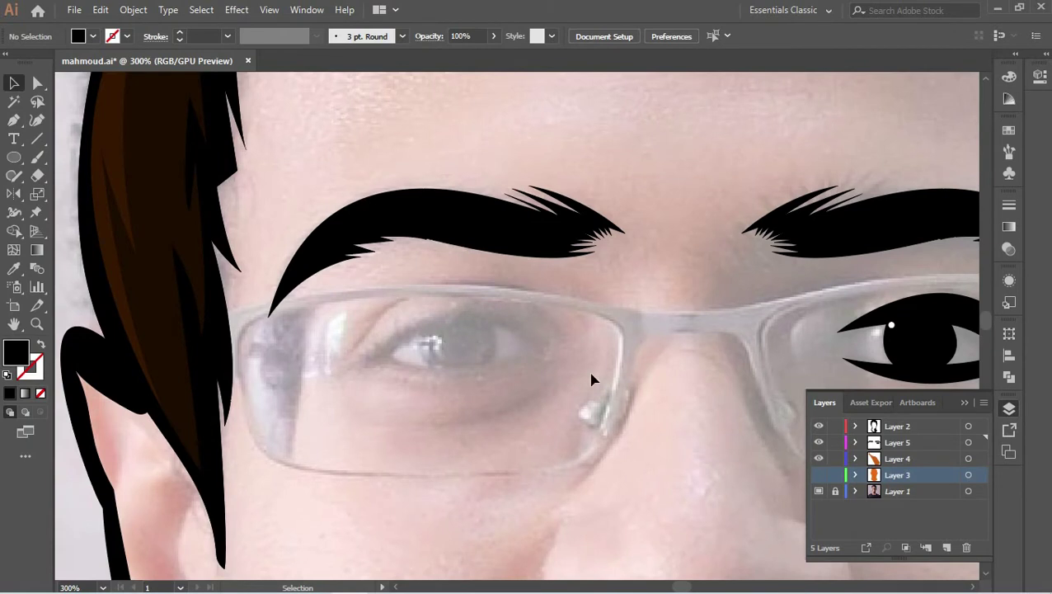
- Pen-trace the crescent eyelid outline of the other eye
key("p")
left_click_drag(376, 362, 412, 353)
left_click(538, 346)
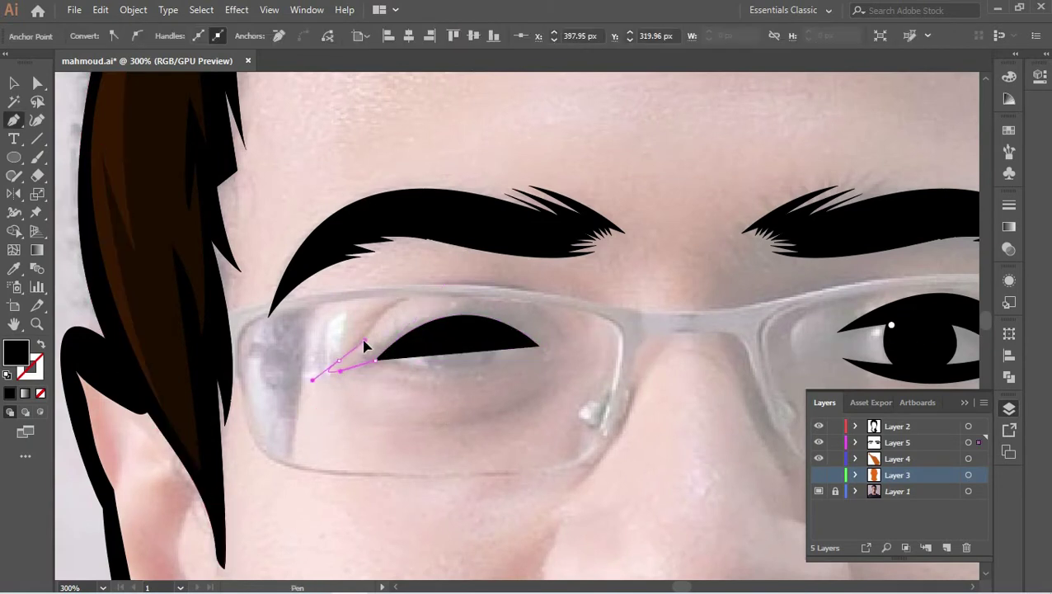
mouse_move(557, 338)
left_mouse_down()
mouse_move(648, 458)
mouse_move(463, 404)
left_mouse_up()
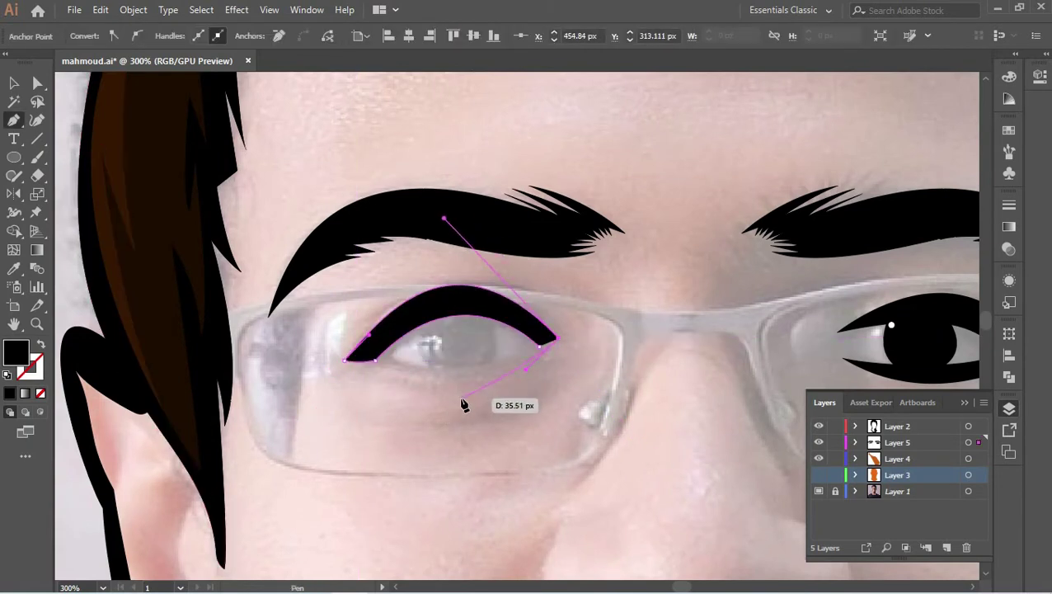
left_click(313, 332)
scroll(389, 315, "up", 2)
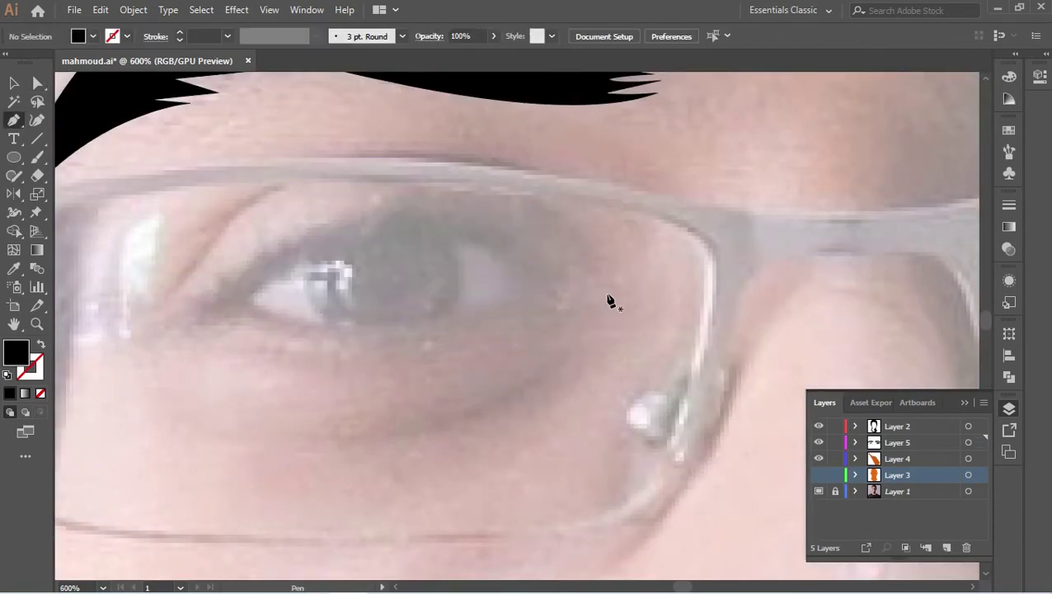
- Draw the round iris of the other eye
left_click(441, 217)
left_click(395, 350)
left_click(359, 336)
left_click(441, 217)
key("v")
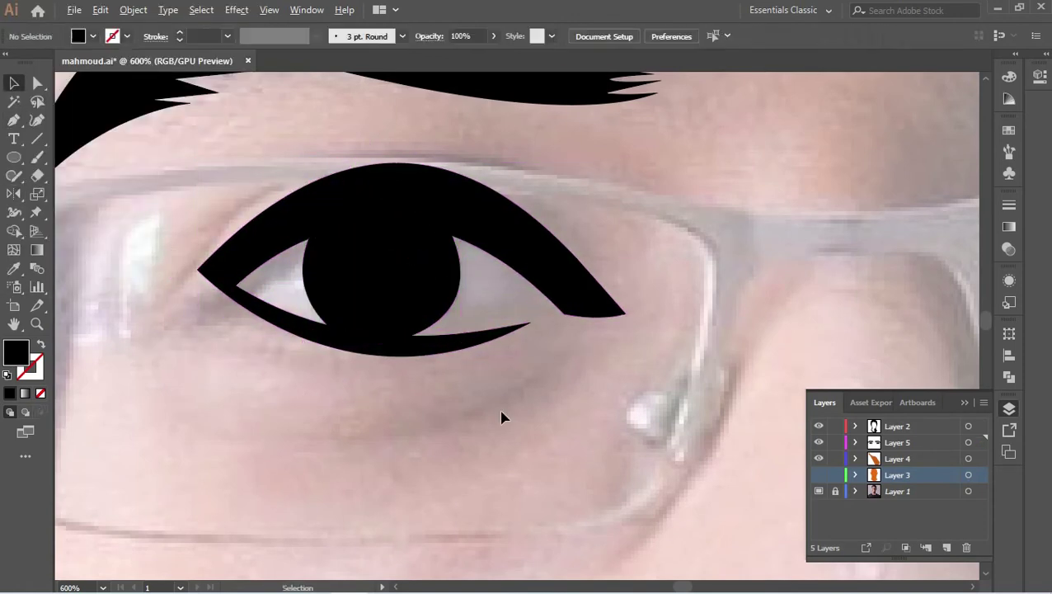
key("ctrl+minus")
scroll(264, 239, "up", 3)
- Add a small white circular highlight and refine an eye corner point
key("l")
left_click_drag(328, 238, 345, 254)
left_click(382, 63)
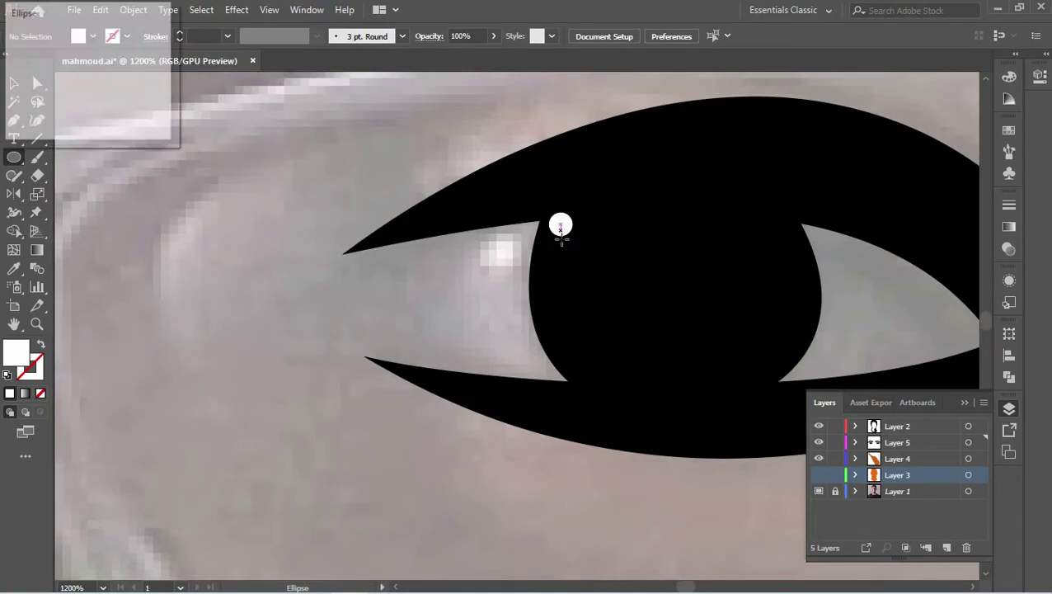
scroll(420, 430, "down", 3)
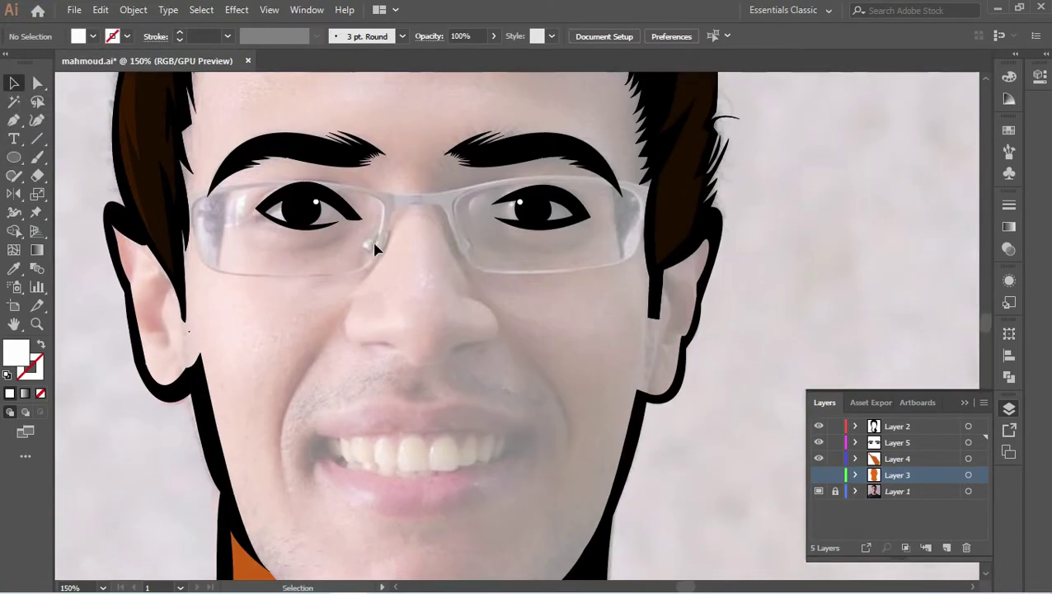
scroll(540, 322, "up", 4)
key("a")
left_click_drag(343, 268, 355, 260)
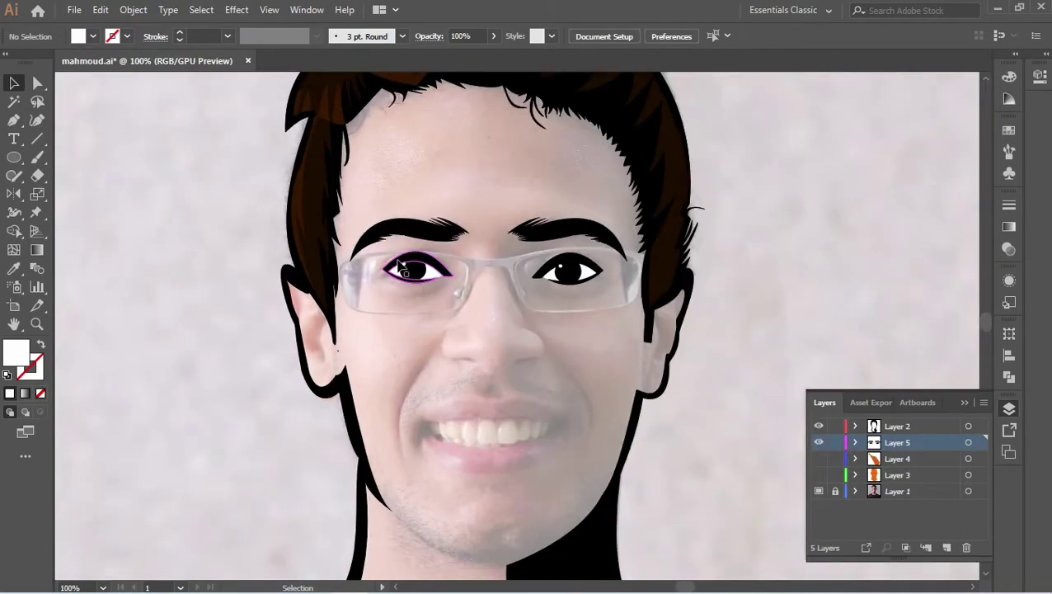
- Hide the eyes and hair layers and trace the first lens outline of the glasses
left_click(818, 459)
scroll(512, 265, "up", 3)
left_click_drag(686, 291, 507, 254)
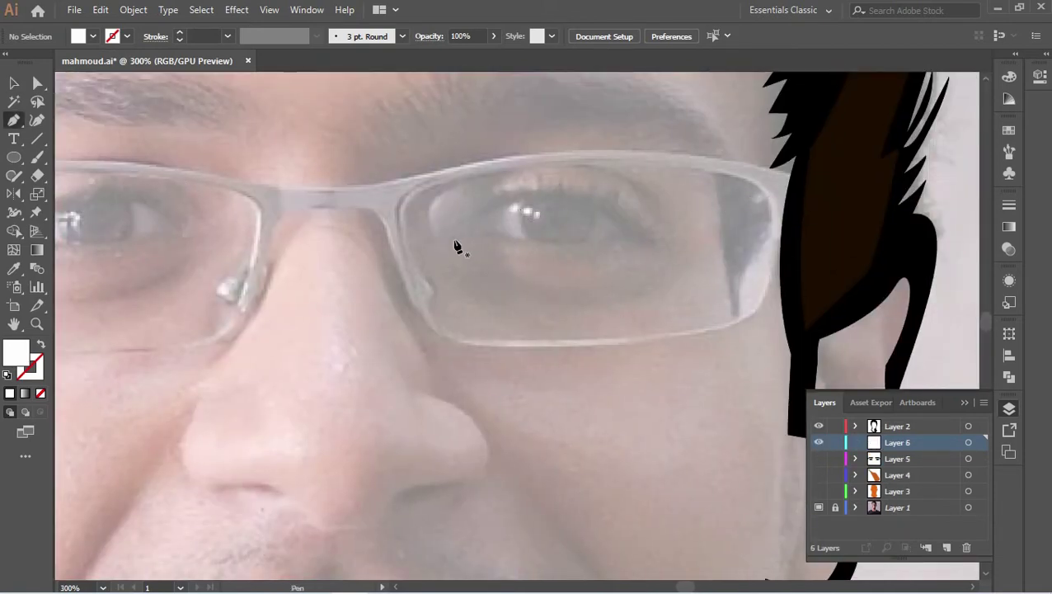
mouse_move(666, 332)
left_mouse_down()
mouse_move(467, 345)
mouse_move(404, 219)
left_mouse_up()
left_click_drag(465, 175, 523, 167)
left_click_drag(721, 174, 724, 181)
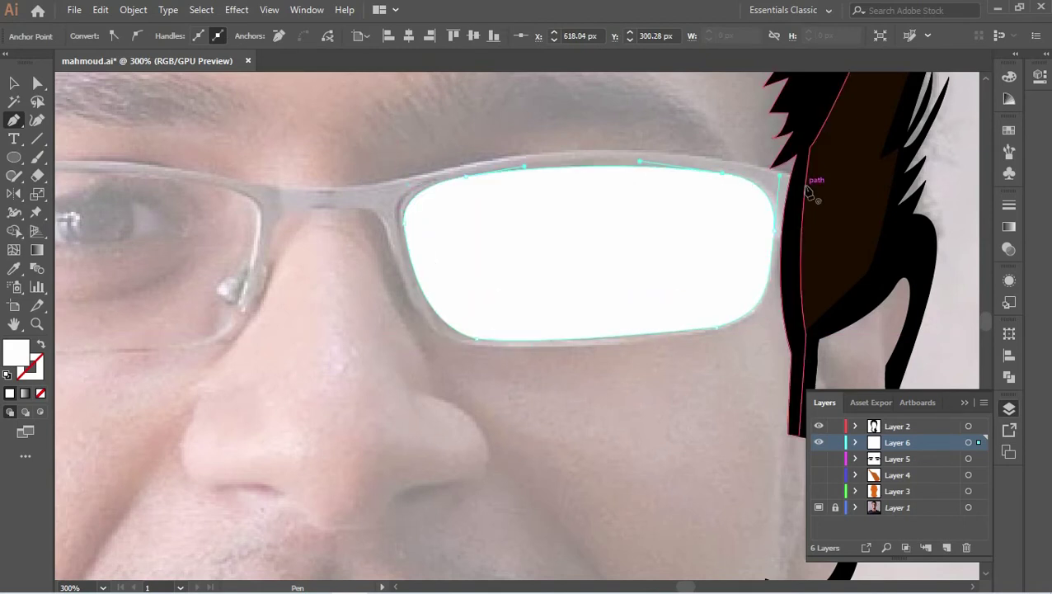
left_click(819, 425)
- Trace the frame's outer edge from the temple across the nose bridge to the far temple
left_click_drag(810, 204, 785, 261)
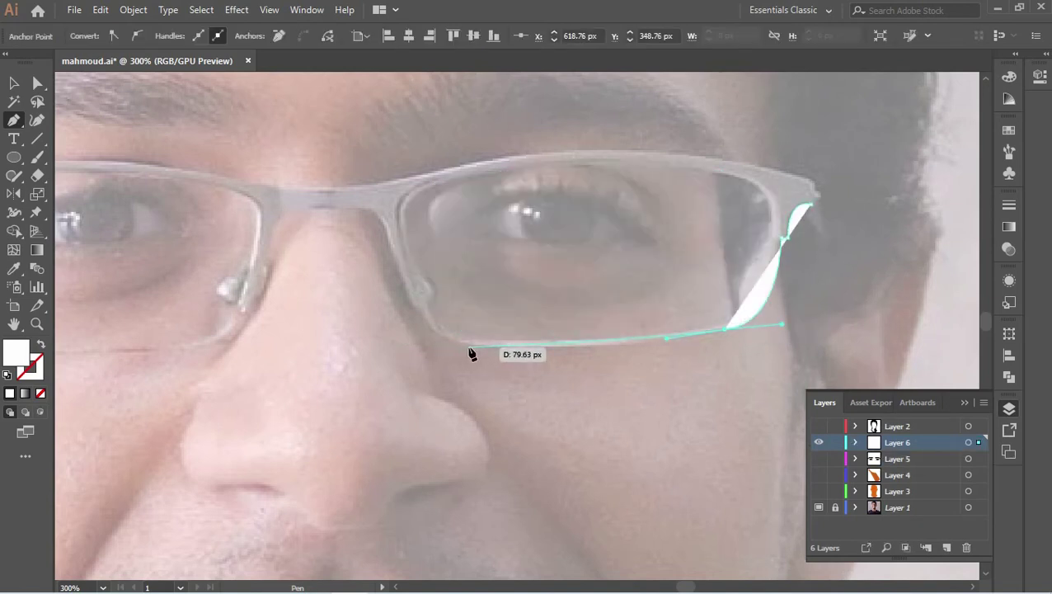
left_click_drag(464, 344, 422, 318)
left_click_drag(365, 209, 283, 231)
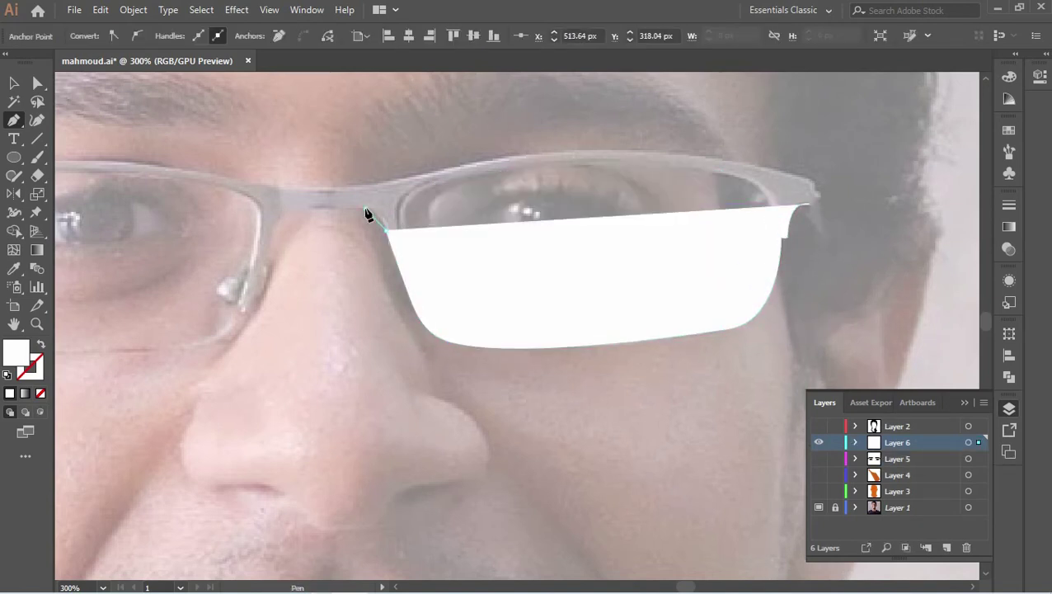
left_click_drag(274, 281, 272, 337)
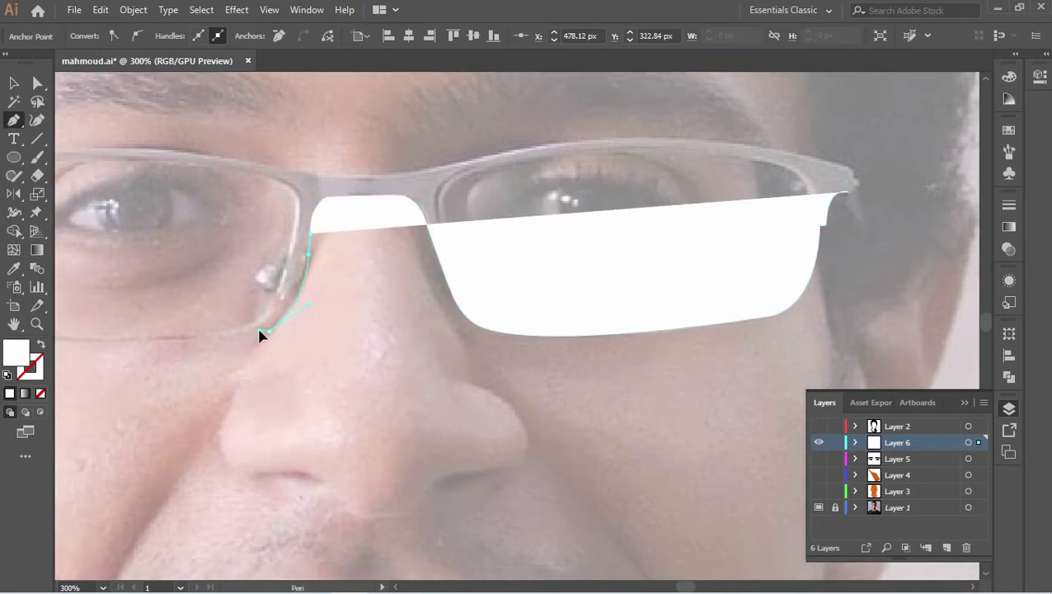
scroll(280, 344, "left", 5)
left_click_drag(254, 288, 249, 263)
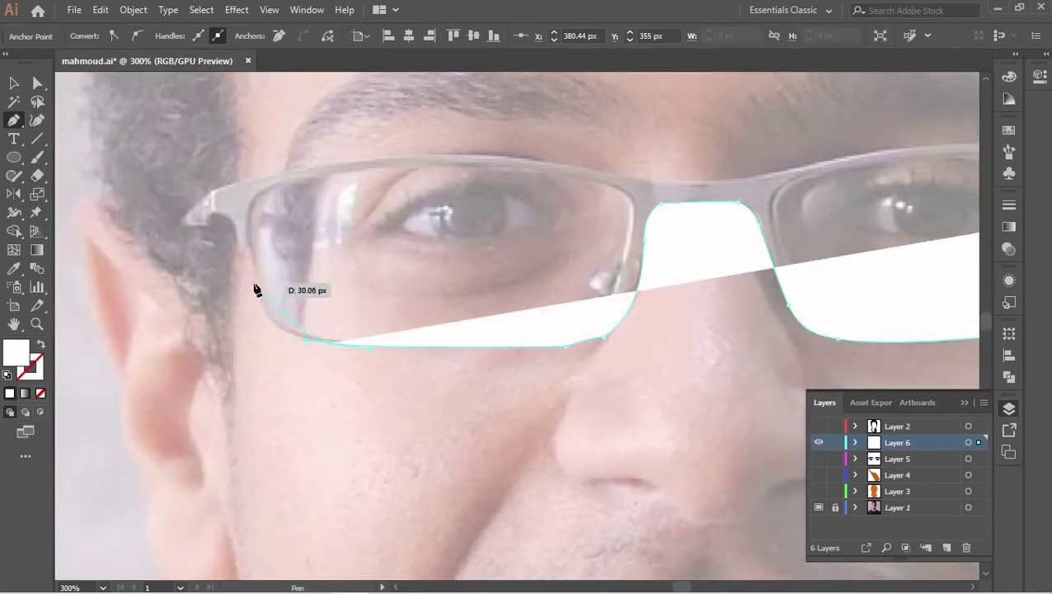
left_click(211, 216)
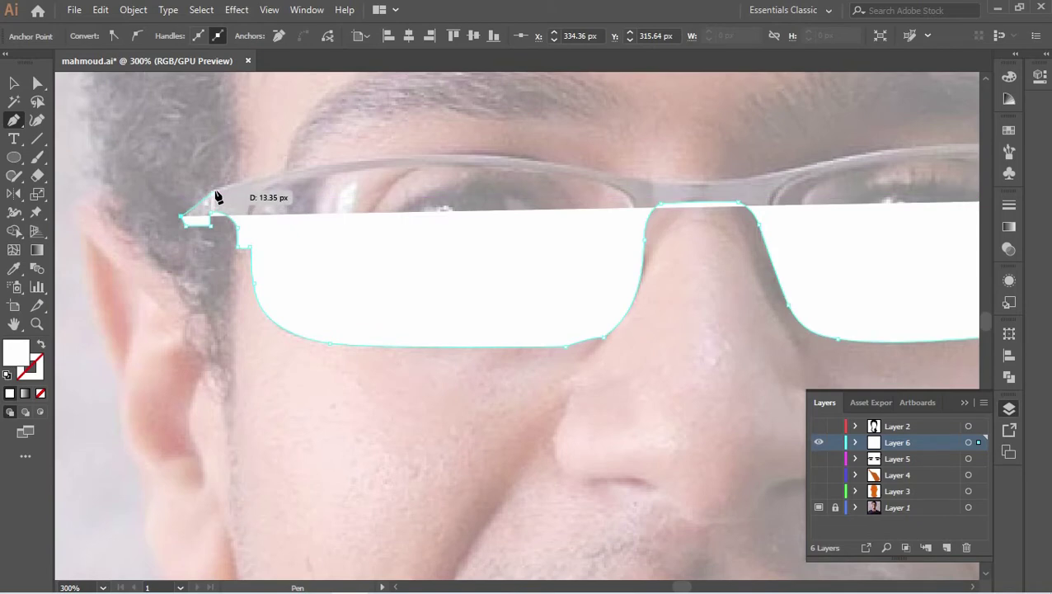
left_click(215, 191)
scroll(274, 383, "down", 2)
- Switch to a white outline and trace the first lens opening
key("shift+x")
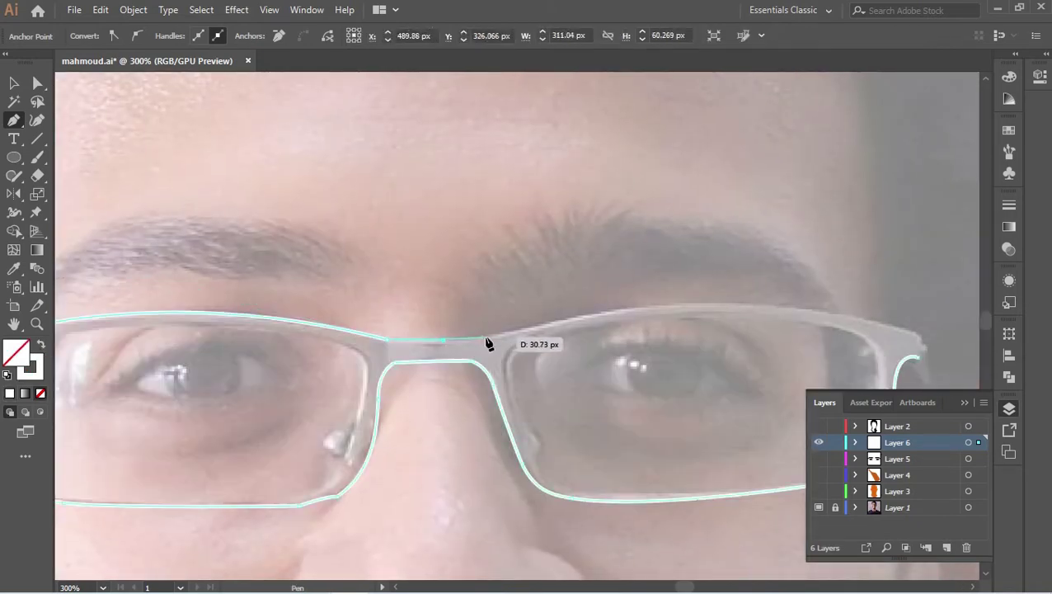
scroll(724, 311, "up", 2)
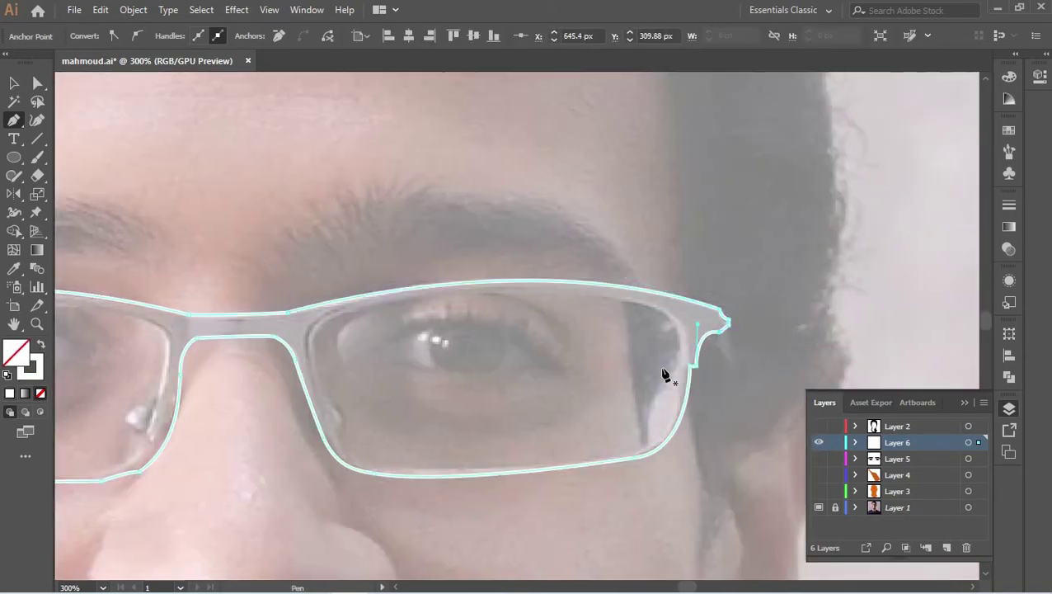
scroll(611, 397, "down", 2)
scroll(799, 286, "up", 2)
left_click(665, 233)
left_click_drag(666, 378, 629, 384)
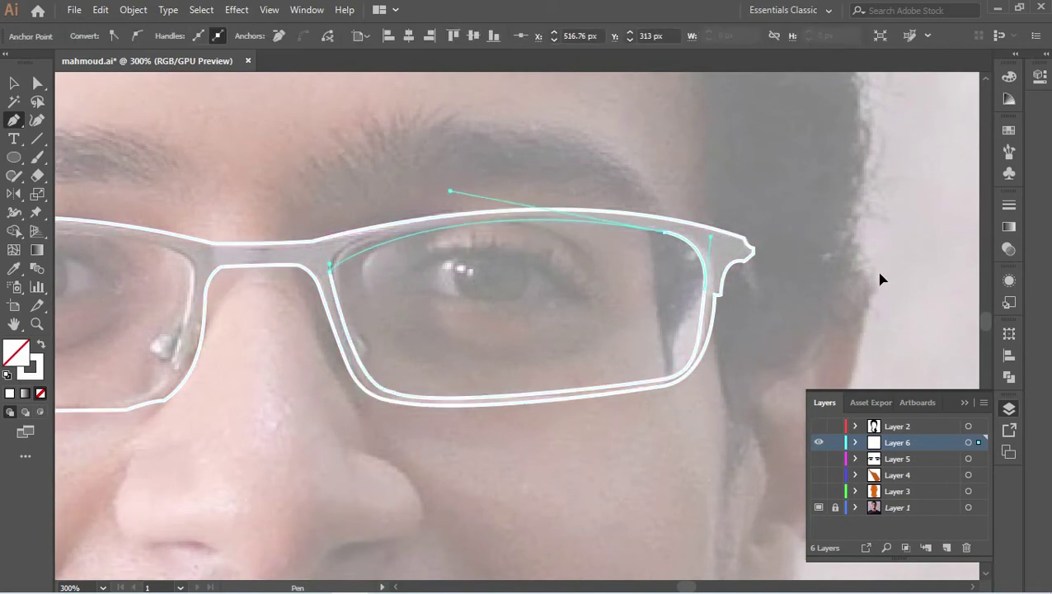
left_click_drag(880, 279, 879, 278)
left_click(526, 332)
- Trace the second lens opening, then combine all glasses paths into a white-filled compound path
scroll(498, 295, "left", 5)
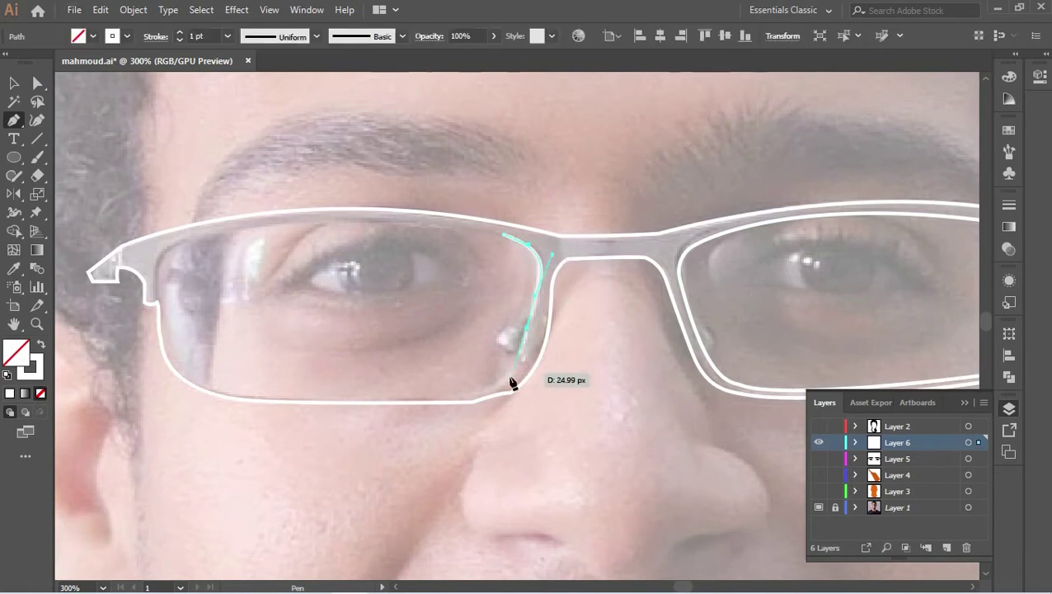
left_click_drag(190, 378, 264, 412)
scroll(112, 340, "up", 2)
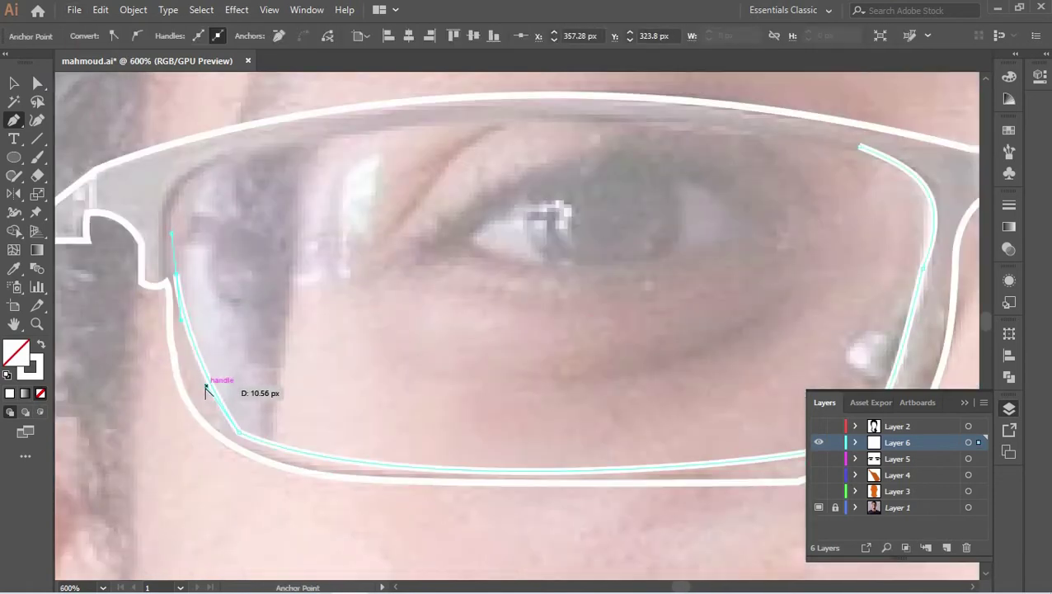
left_click(822, 141)
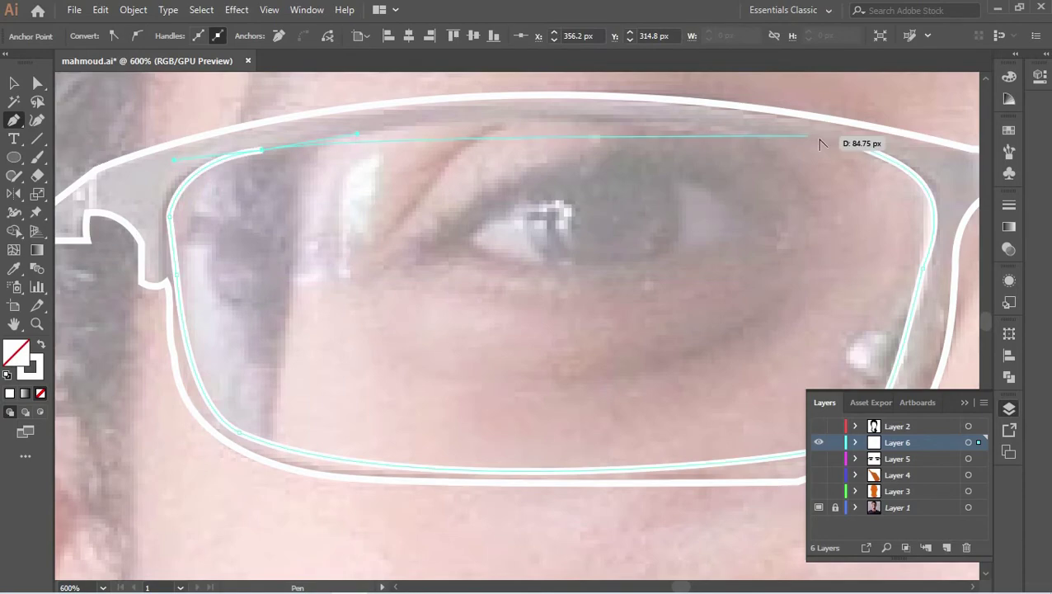
left_click(970, 205)
key("ctrl+minus")
left_click(634, 277, "shift")
key("ctrl+8")
key("shift+x")
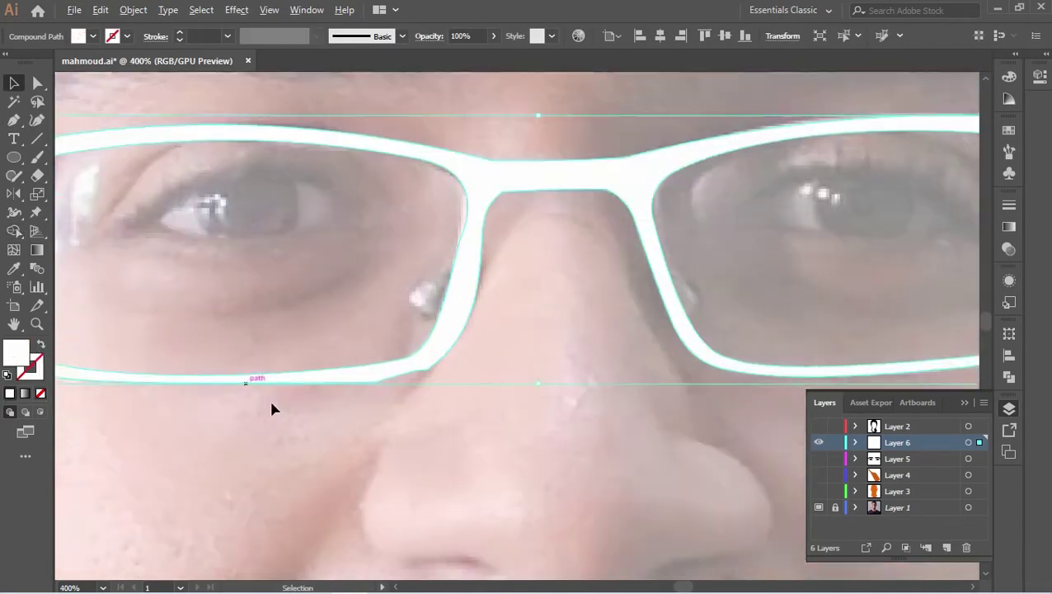
- Select a point on the glasses frame's lower edge, then select the lens outline path
scroll(269, 407, "up", 2)
key("a")
left_click(611, 329)
scroll(653, 243, "down", 2)
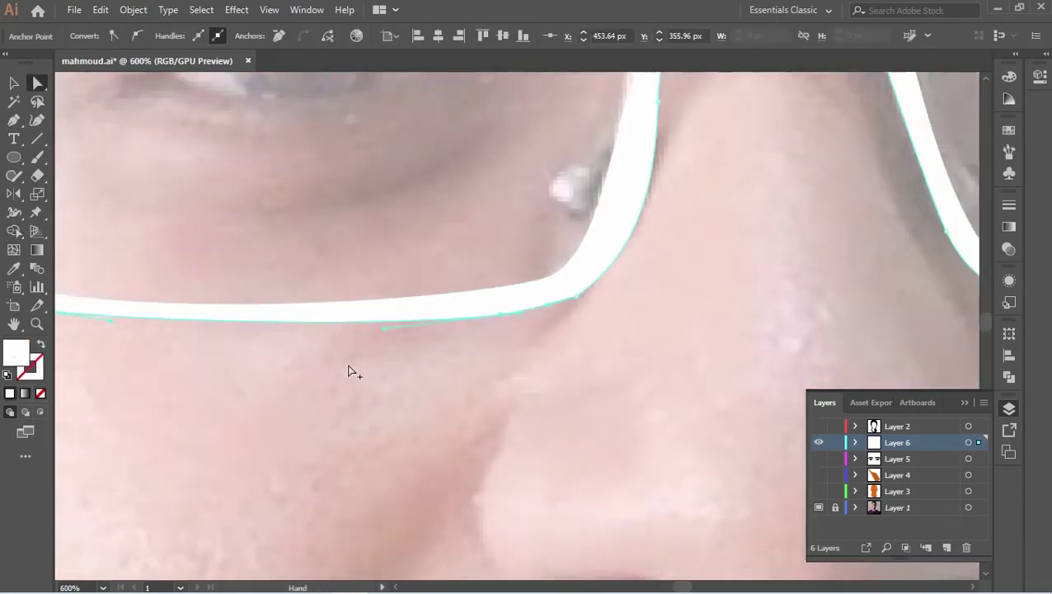
scroll(489, 342, "down", 2)
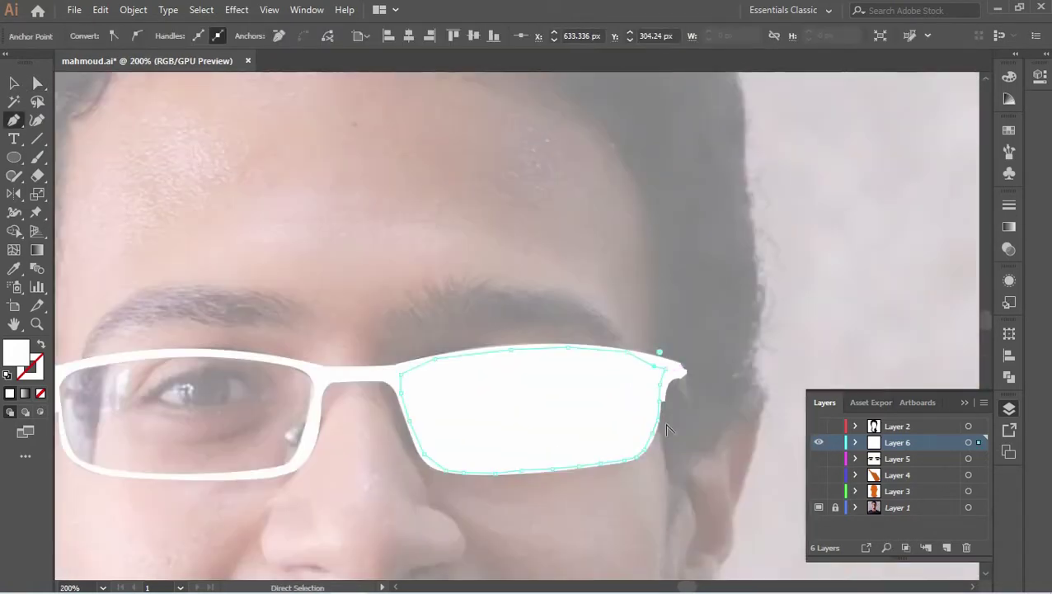
key("v")
left_click(1009, 247)
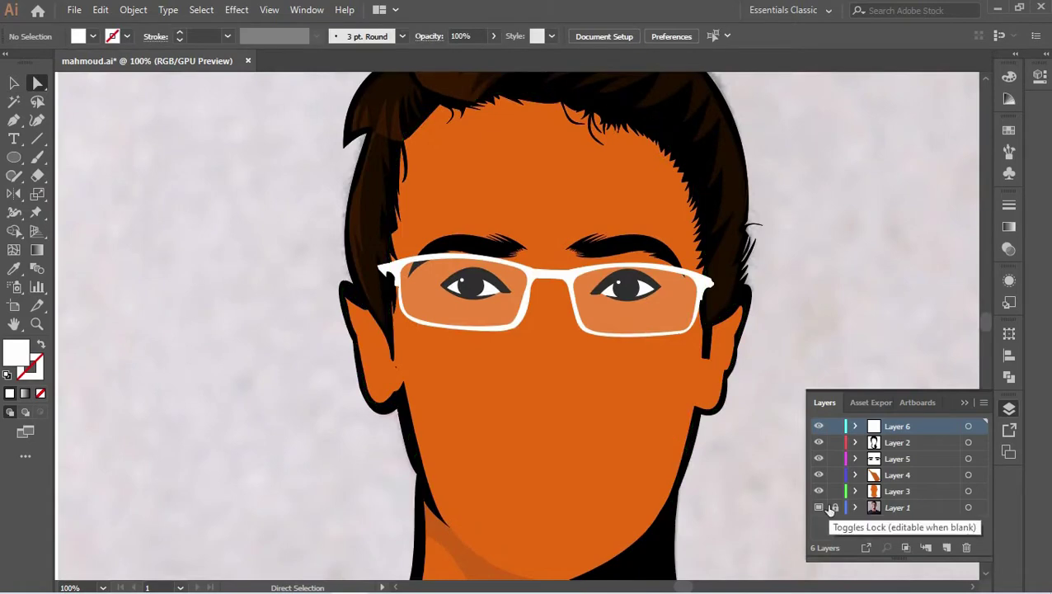
- Hide the cartoon face layers to reveal the photo, then move the left temple tip down-left
left_click(834, 508)
left_click_drag(818, 442, 818, 493)
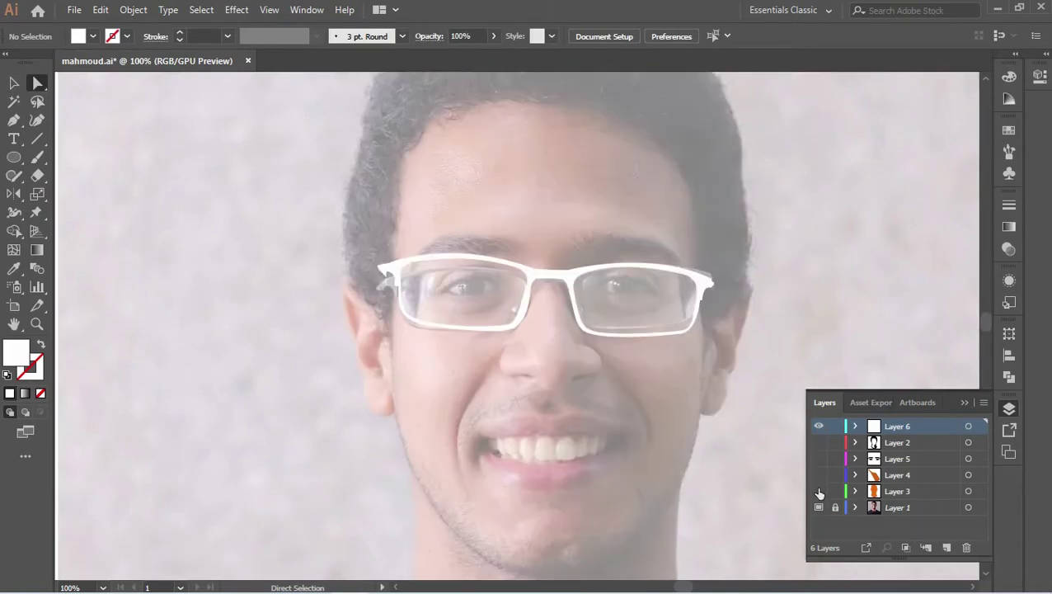
scroll(459, 284, "up", 2)
left_click_drag(282, 253, 606, 332)
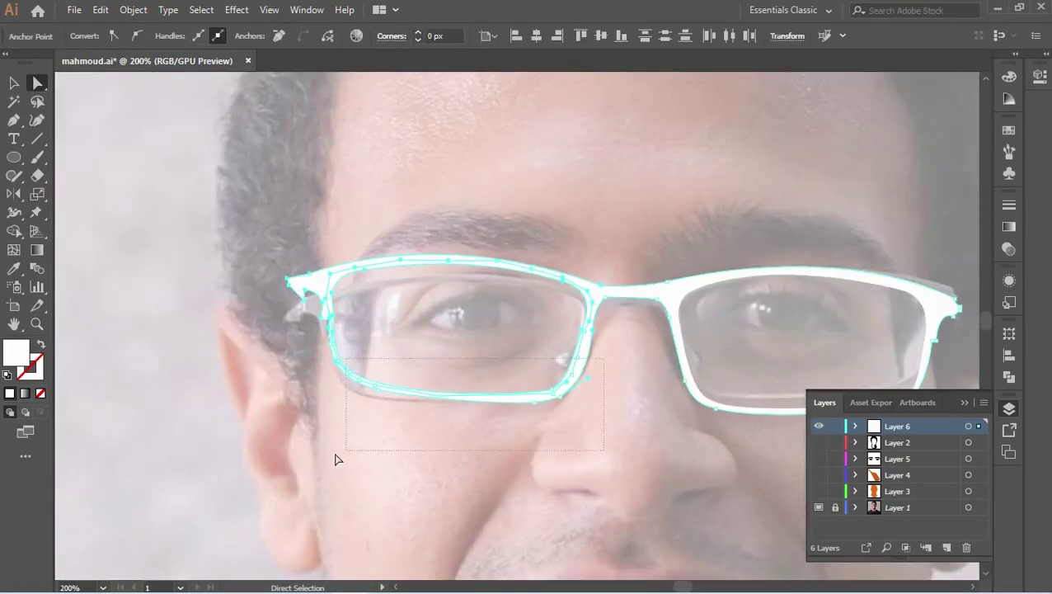
scroll(263, 295, "up", 5)
left_click_drag(417, 235, 385, 405)
- Nudge the frame's inner and corner anchors to match the photo, then deselect the frame
left_click(529, 318)
scroll(531, 324, "down", 5)
scroll(390, 371, "up", 5)
left_click(14, 120)
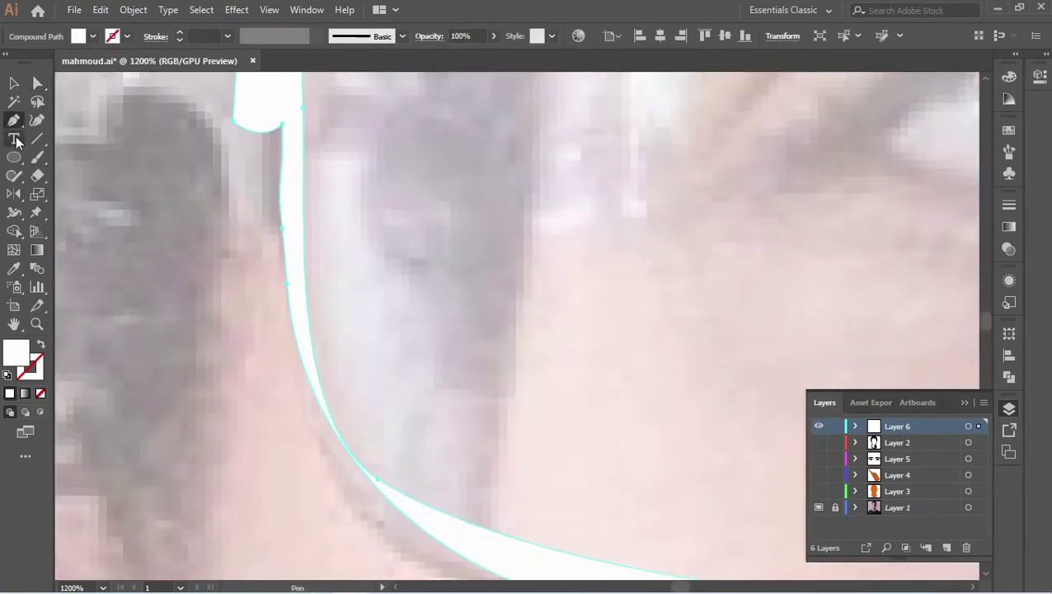
scroll(575, 569, "down", 2)
left_click_drag(423, 434, 423, 441)
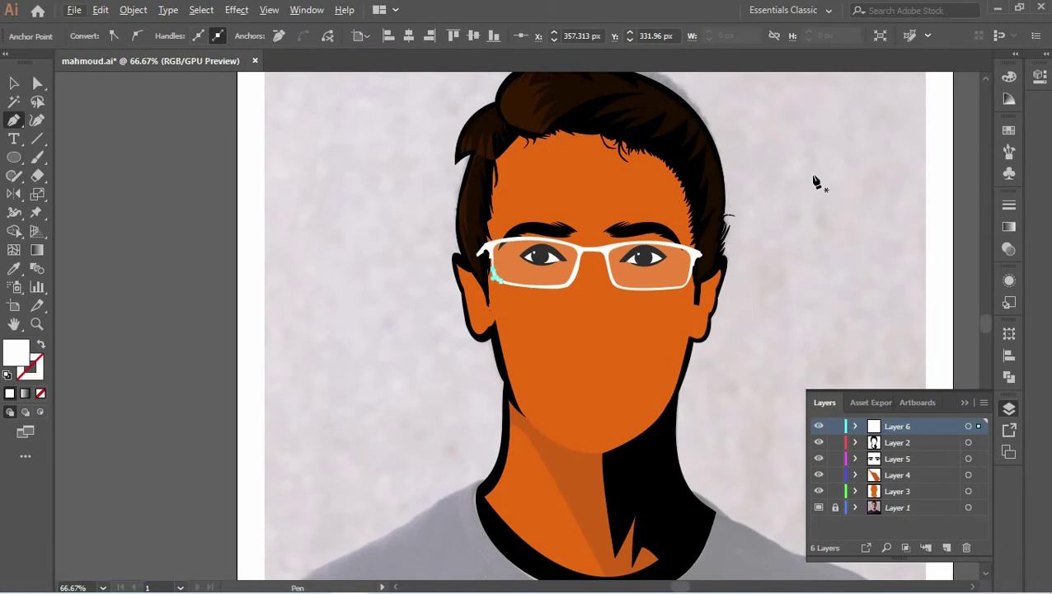
key("ctrl+shift+a")
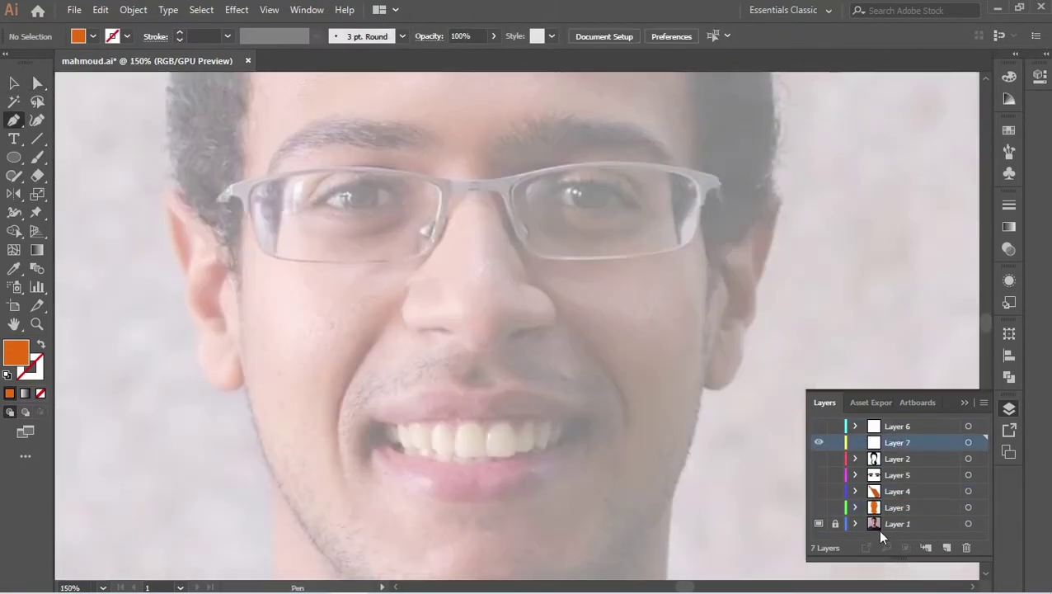
- Trace the lower lip curve from the left mouth corner to the right corner
left_click_drag(491, 323, 455, 281)
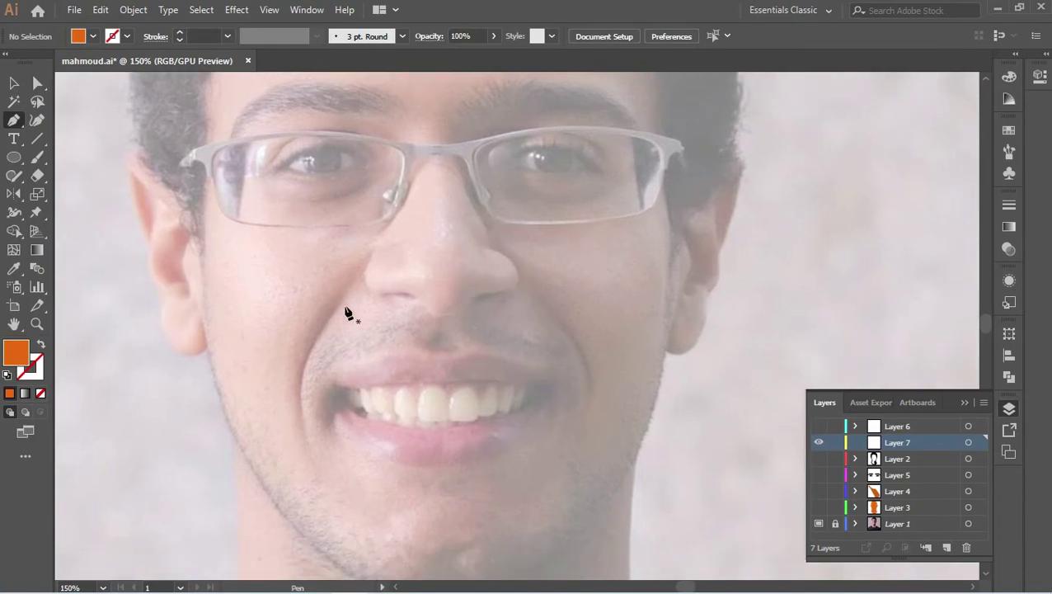
scroll(392, 426, "up", 3)
left_click(126, 336)
left_click_drag(147, 265, 160, 311)
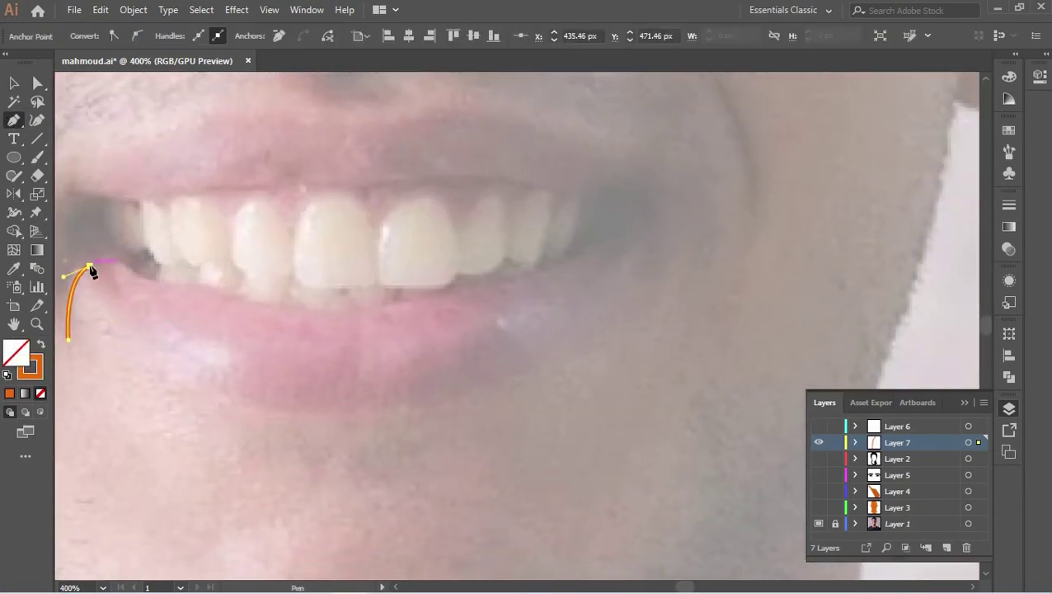
scroll(292, 386, "up", 2)
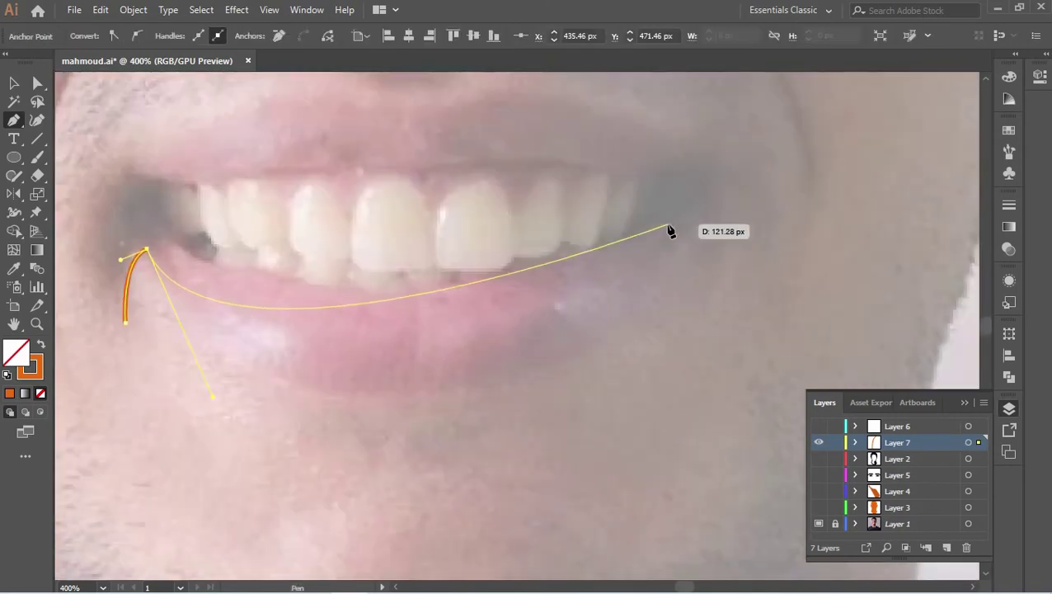
left_click_drag(669, 228, 698, 19)
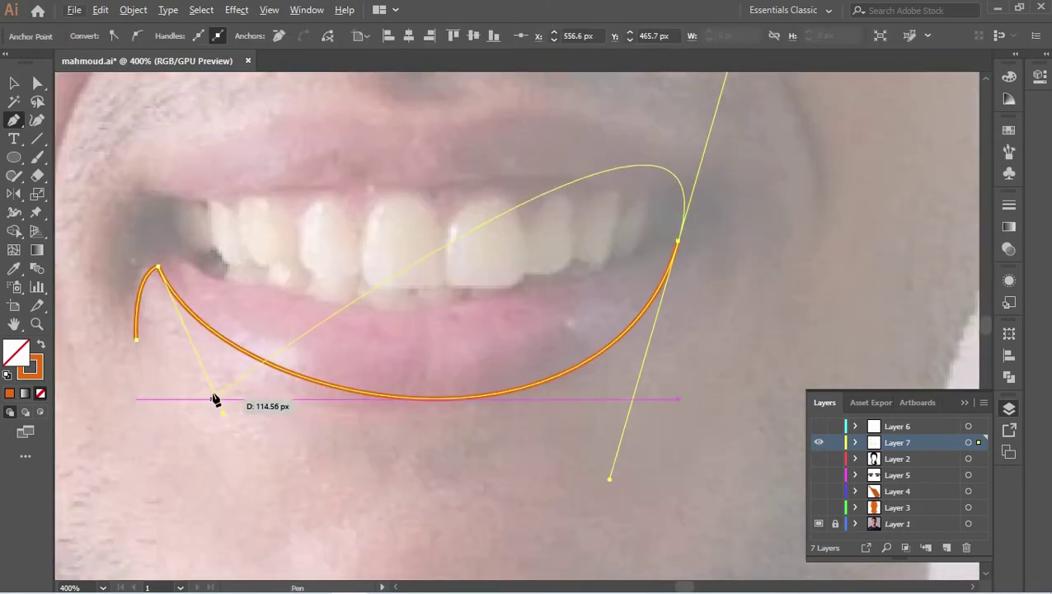
left_click_drag(214, 399, 212, 442)
left_click_drag(677, 242, 495, 297)
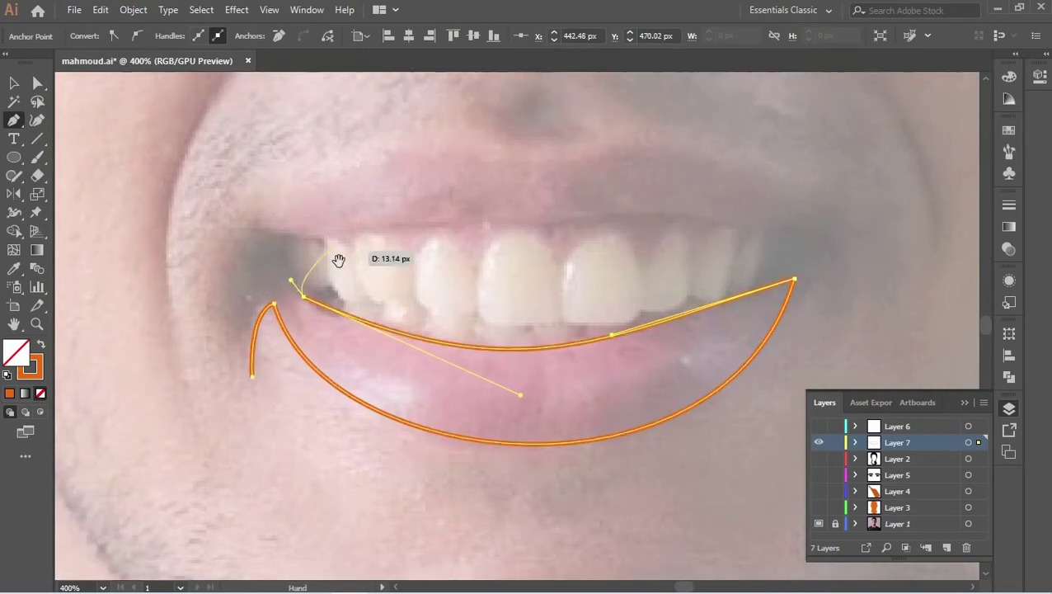
key("ctrl+plus")
- Trace the lip edge along the top of the upper teeth and the upper lip
left_click_drag(137, 221, 165, 228)
left_click_drag(516, 208, 544, 206)
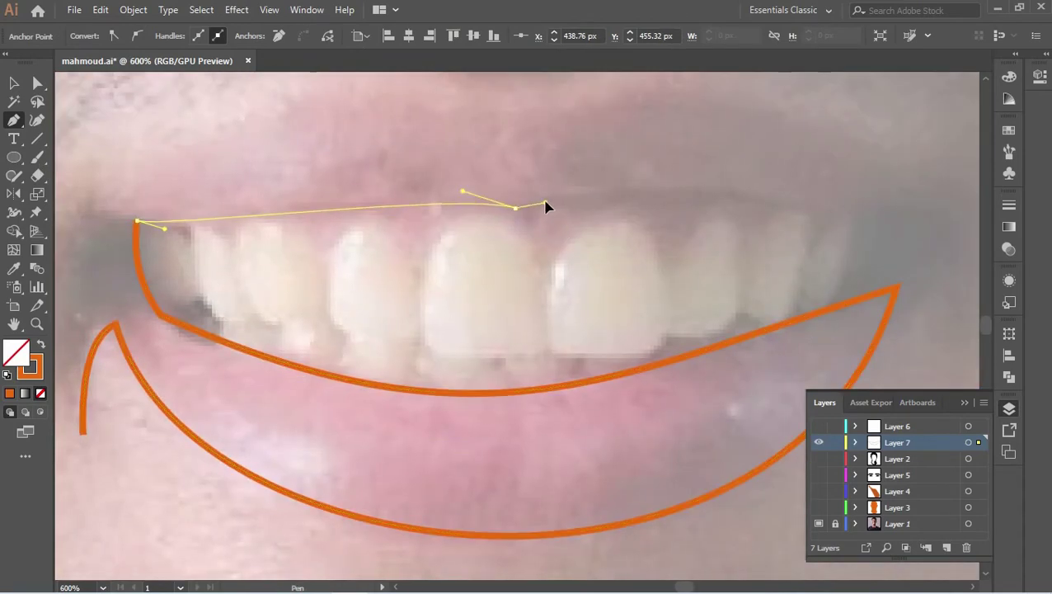
scroll(544, 206, "right", 5)
scroll(643, 219, "right", 3)
left_click_drag(627, 212, 569, 293)
mouse_move(313, 244)
left_mouse_down()
mouse_move(421, 169)
mouse_move(449, 165)
left_mouse_up()
scroll(150, 188, "down", 2)
scroll(576, 225, "up", 2)
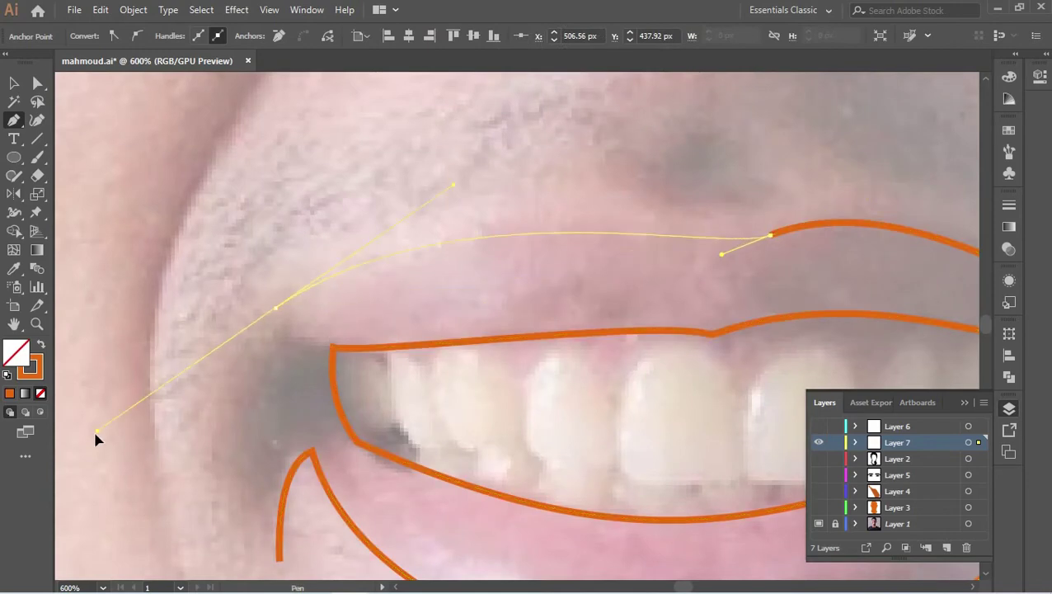
scroll(247, 396, "left", 3)
- Close the lip outline at the mouth corner and fill it solid black
left_click_drag(409, 308, 359, 387)
scroll(375, 442, "down", 3)
scroll(376, 442, "left", 2)
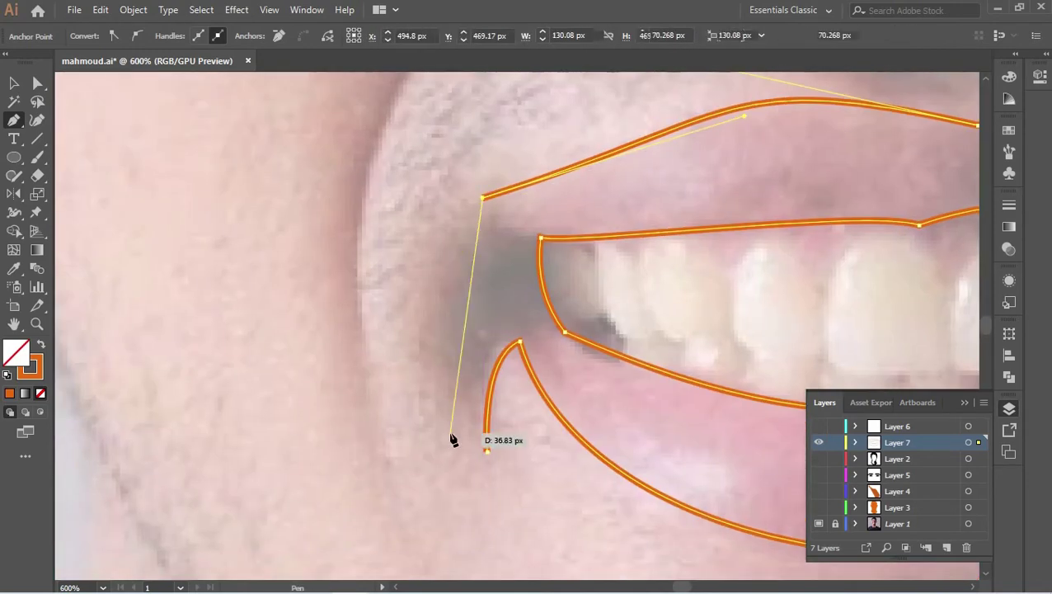
left_click(486, 450)
scroll(527, 247, "right", 5)
key("a")
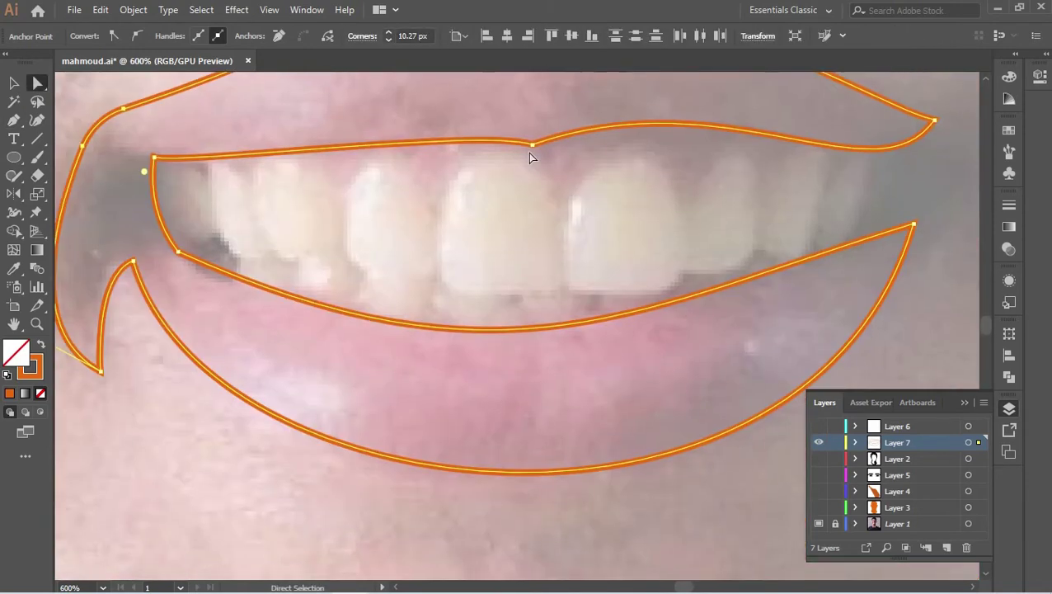
key("shift+x")
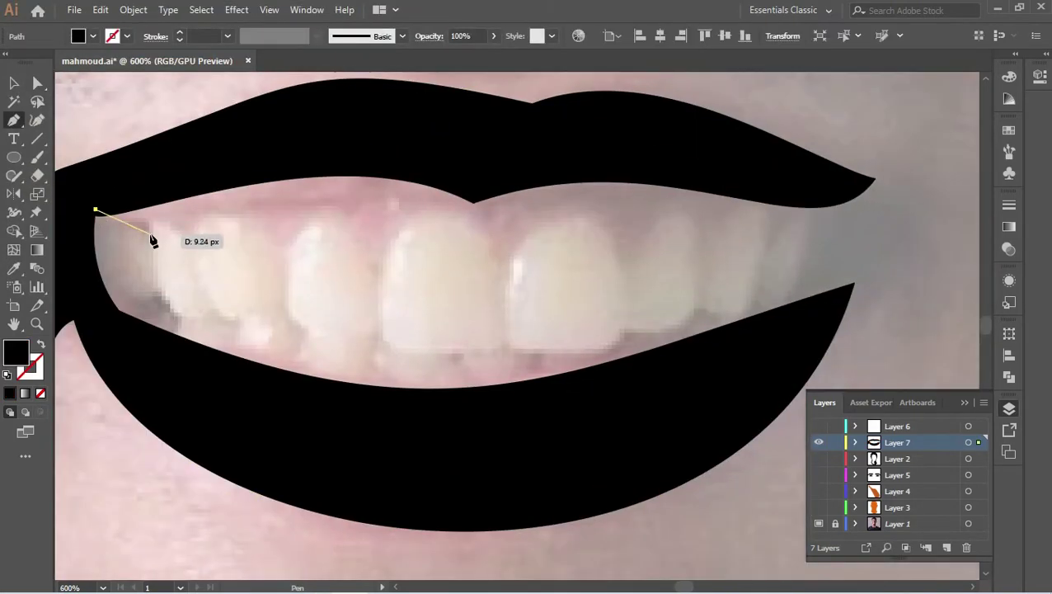
- Trace the upper gum shape above the teeth and fill it pink F7AAAA
left_click(191, 239)
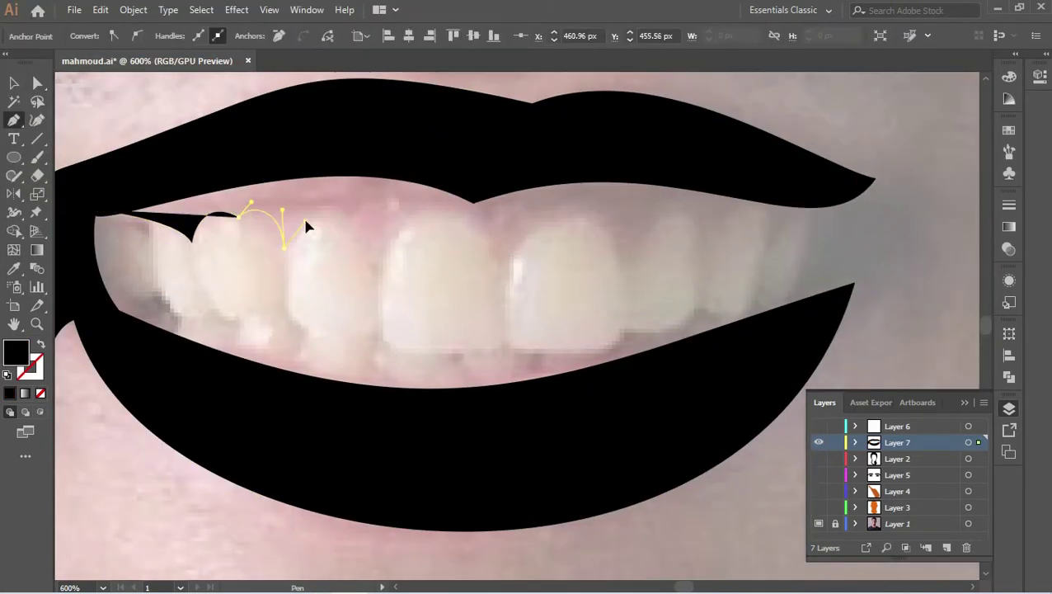
mouse_move(499, 265)
left_mouse_down()
mouse_move(704, 235)
mouse_move(768, 197)
left_mouse_up()
left_click_drag(773, 237, 789, 239)
left_click_drag(812, 218, 816, 199)
left_click(817, 197)
left_click(709, 164)
left_click(572, 148)
left_click(439, 164)
left_click(306, 145)
left_click(168, 154)
double_click(15, 353)
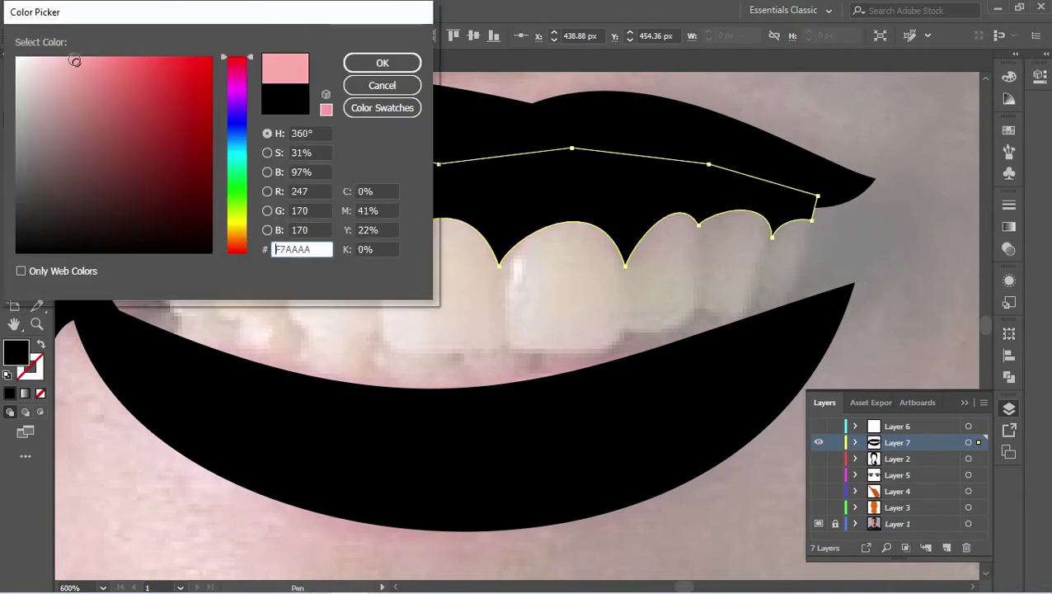
left_click(378, 61)
- Select the lip shape and trace the lower gum outline under the teeth
key("a")
left_click(709, 363)
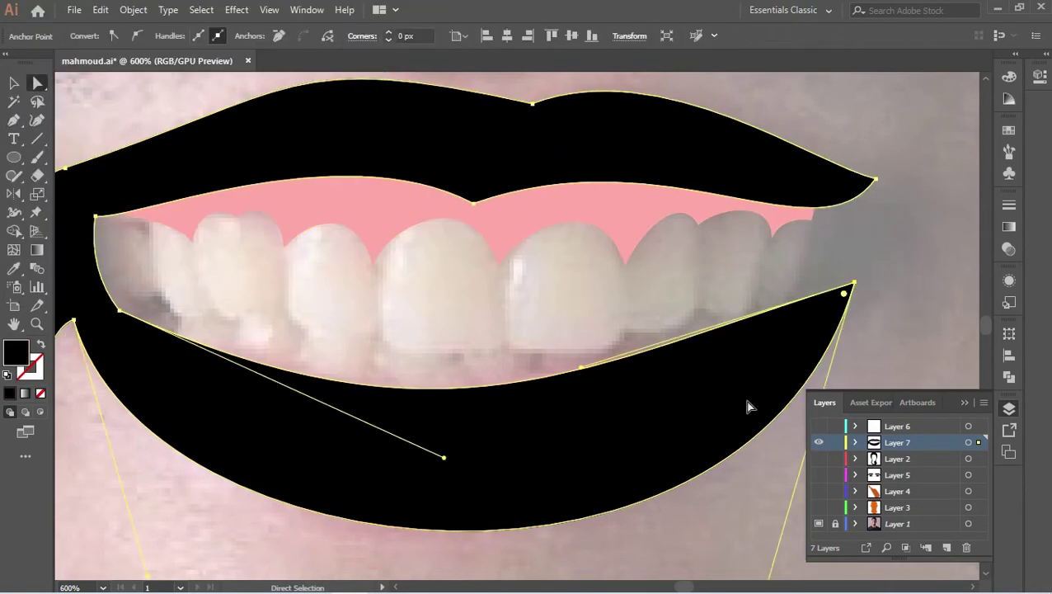
left_click(23, 118)
left_click(162, 336)
mouse_move(239, 363)
left_mouse_down()
mouse_move(239, 381)
mouse_move(303, 416)
left_mouse_up()
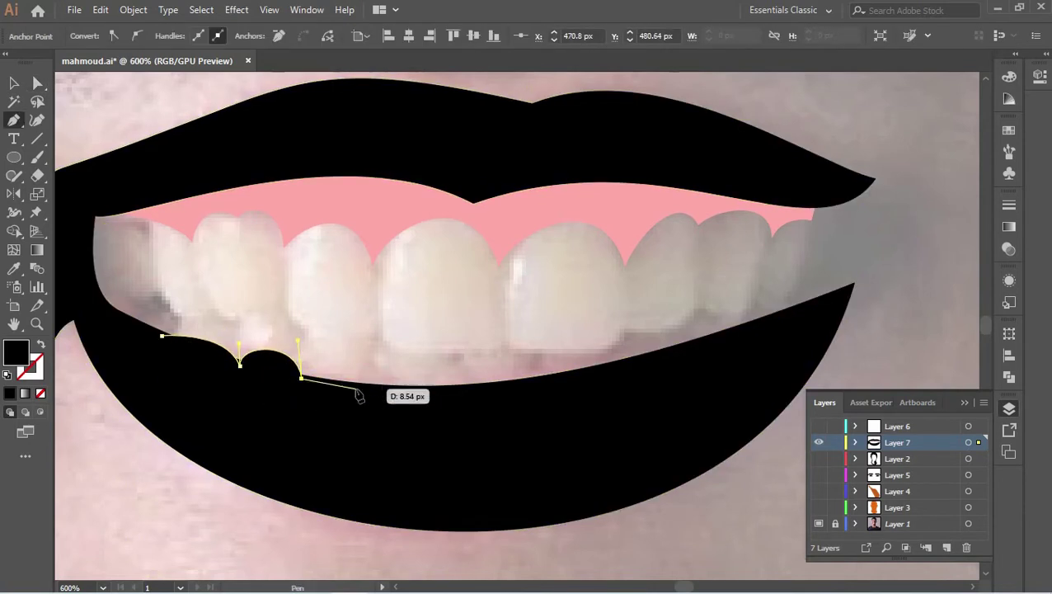
left_click_drag(554, 348, 547, 369)
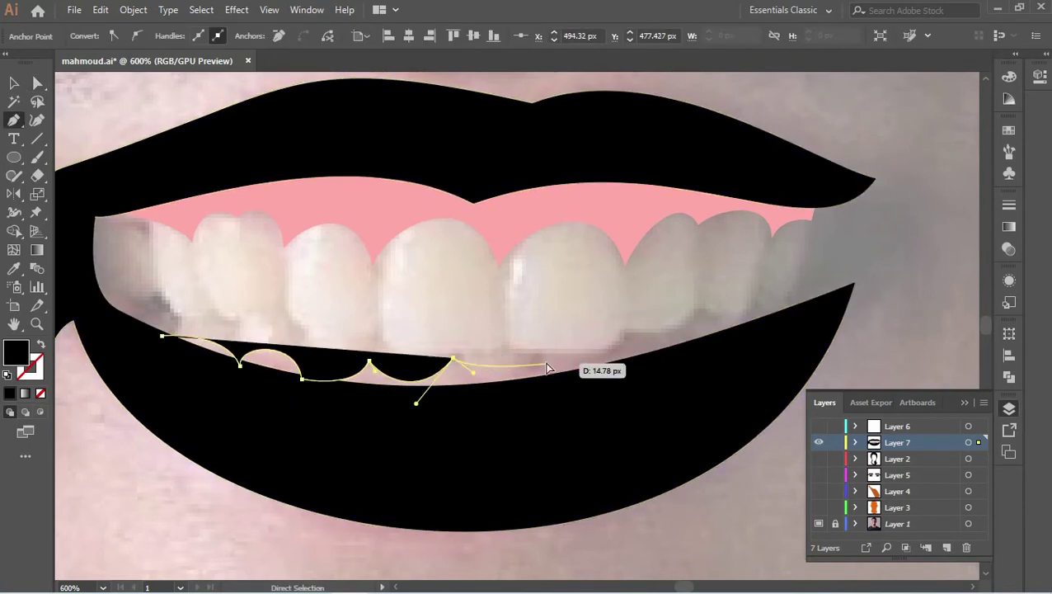
left_click(705, 312)
left_click(786, 307)
left_click(613, 409)
- Close the lower gum, match the upper gums' pink, and send it behind the teeth
left_click(162, 336)
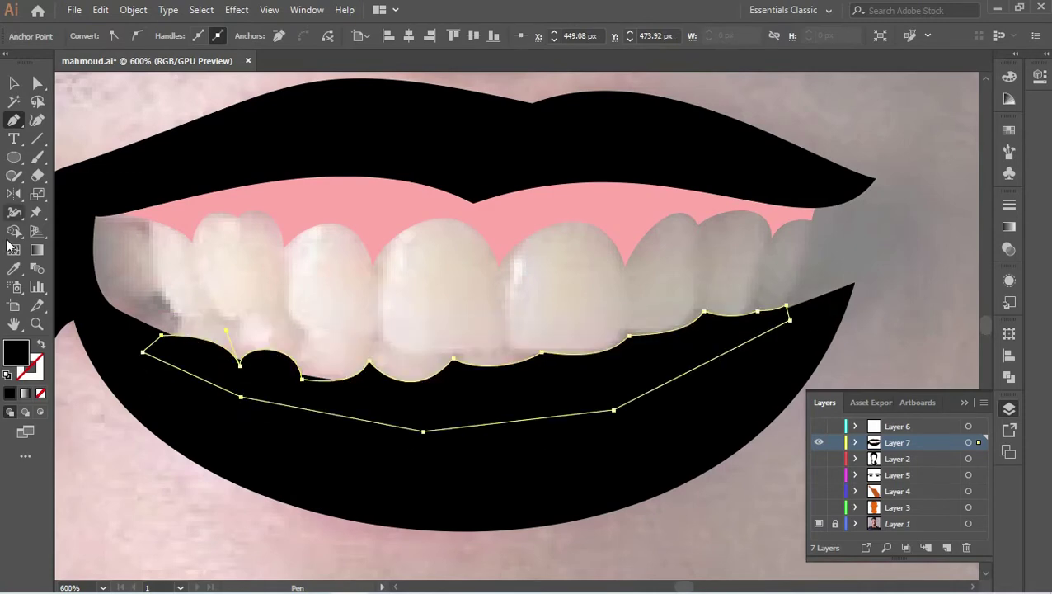
key("i")
left_click(791, 216)
key("ctrl+[")
key("ctrl+shift+a")
- Set a white fill and begin tracing the bottom edge of the upper teeth
key("p")
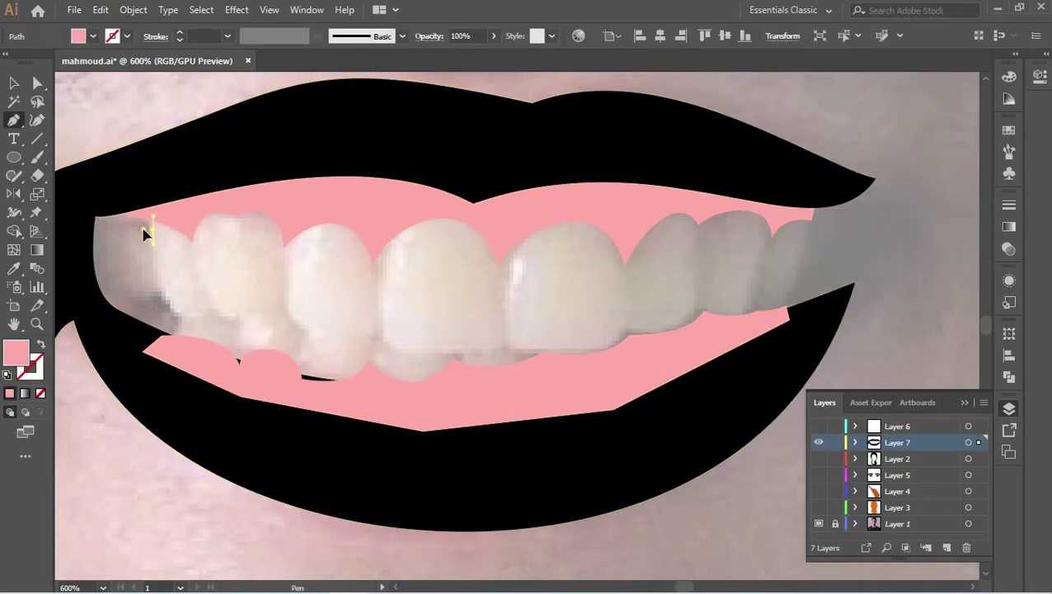
key("ctrl+=")
double_click(16, 353)
key("Return")
left_click(237, 208)
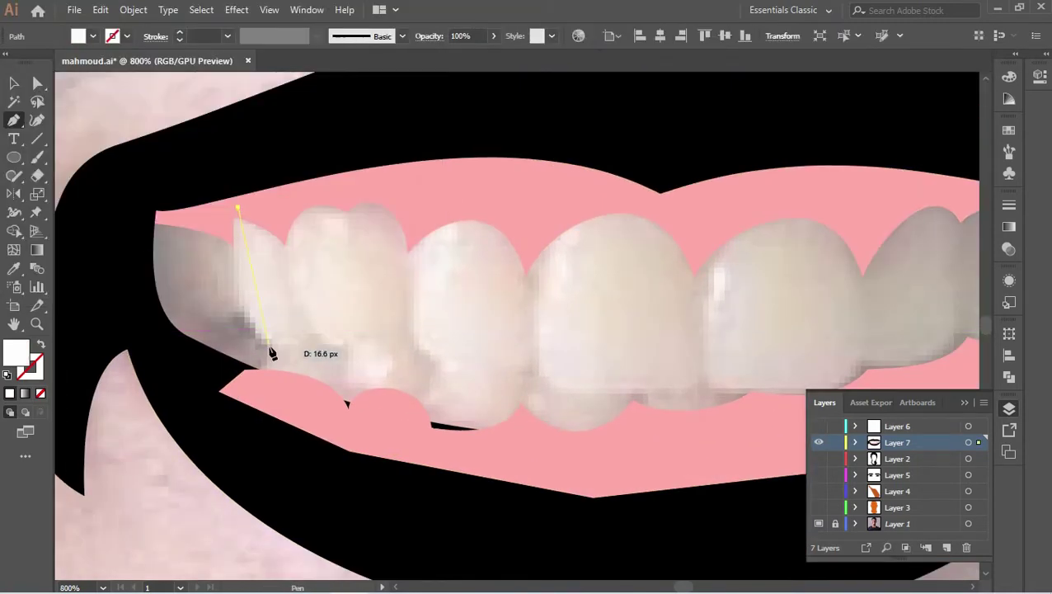
left_click(268, 347)
left_click(405, 320)
left_click(532, 354)
- Curve the white upper teeth outline across the teeth to both mouth corners
mouse_move(629, 386)
left_mouse_down()
mouse_move(659, 390)
mouse_move(454, 334)
left_mouse_up()
left_click_drag(454, 330, 507, 345)
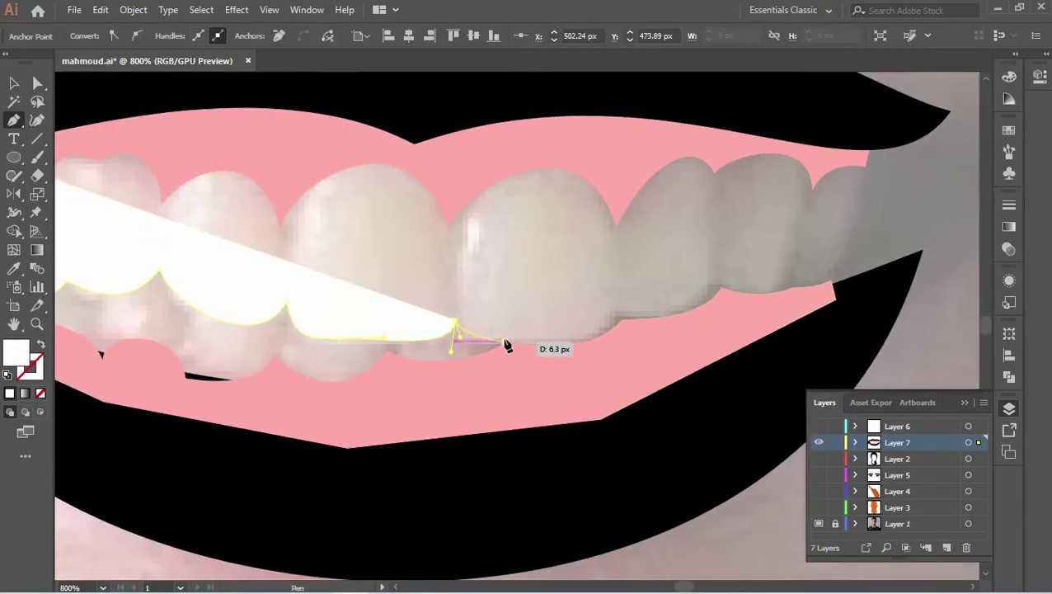
left_click_drag(713, 292, 589, 312)
left_click_drag(663, 295, 672, 262)
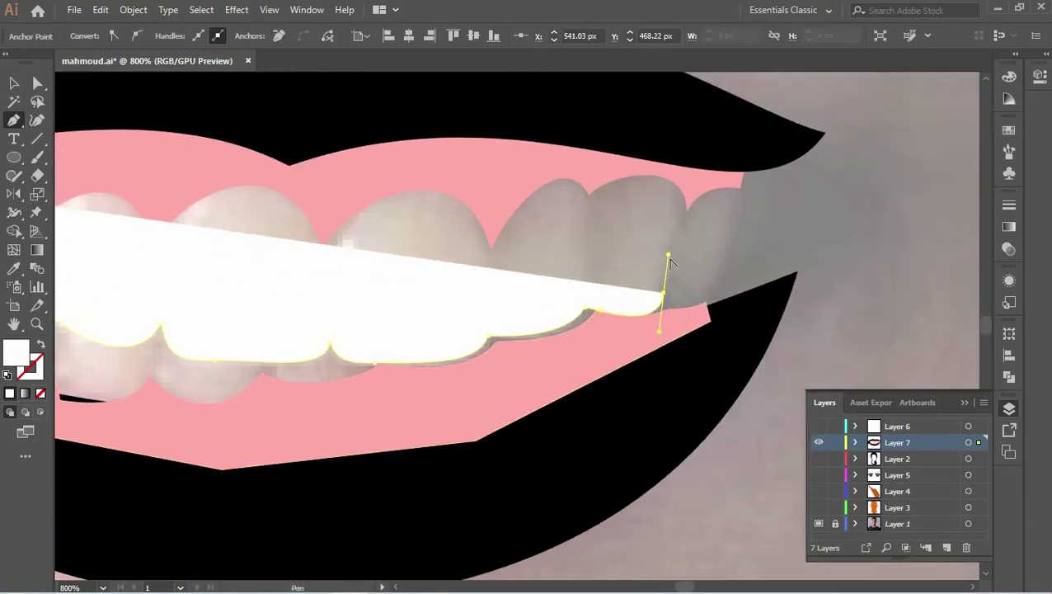
left_click_drag(720, 291, 711, 176)
scroll(536, 288, "left", 10)
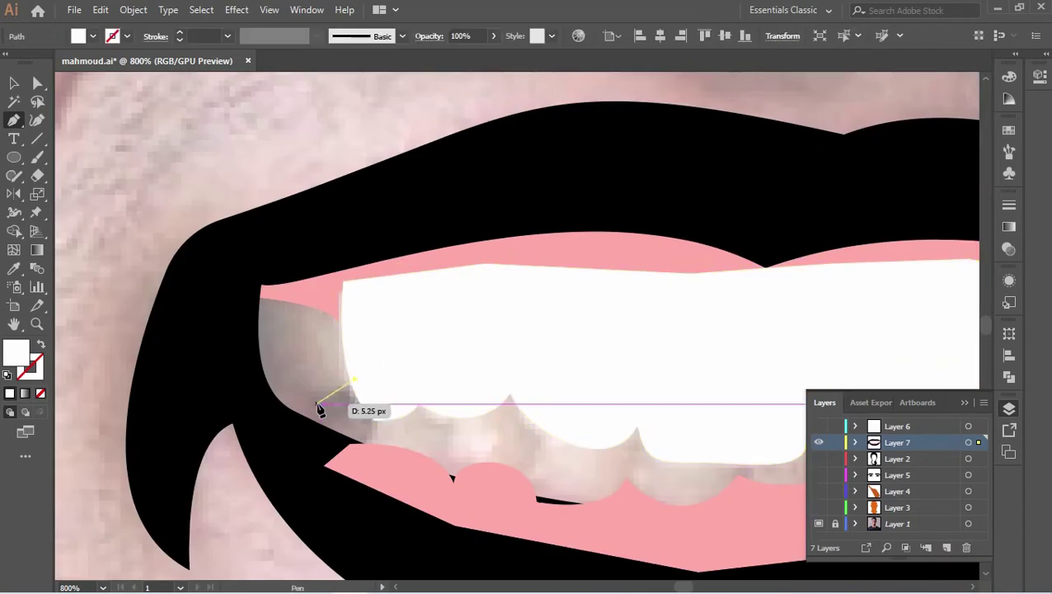
left_click_drag(334, 392, 253, 382)
scroll(153, 293, "down", 5)
scroll(152, 293, "right", 6)
- Outline the lower teeth as a closed white shape and deselect it
left_click_drag(150, 283, 161, 258)
left_click_drag(237, 317, 242, 326)
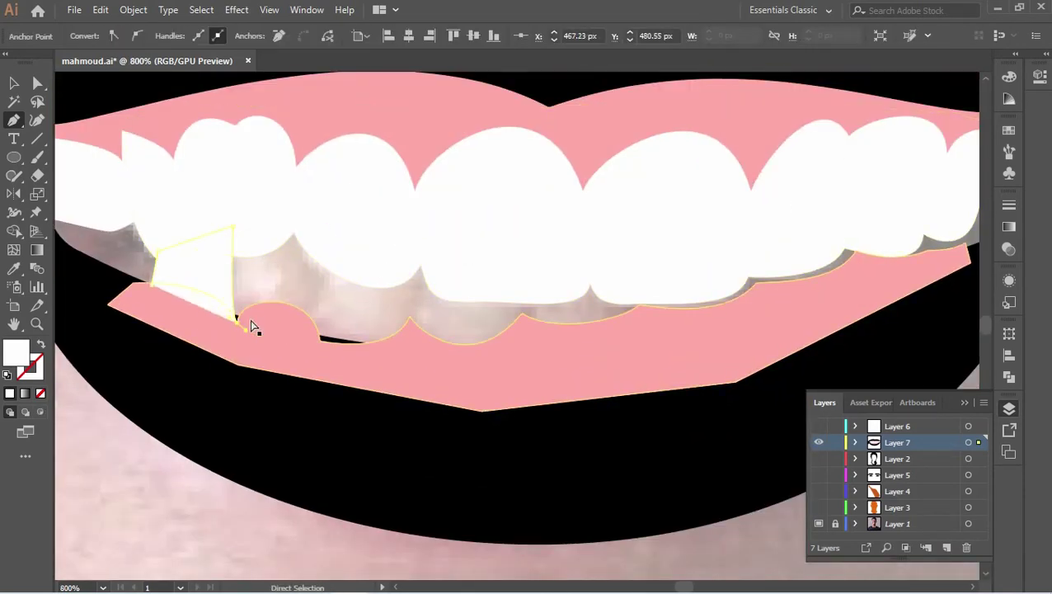
left_click(472, 254)
scroll(606, 291, "right", 5)
left_click(606, 291)
scroll(606, 291, "left", 5)
left_click(402, 373)
left_click(183, 294)
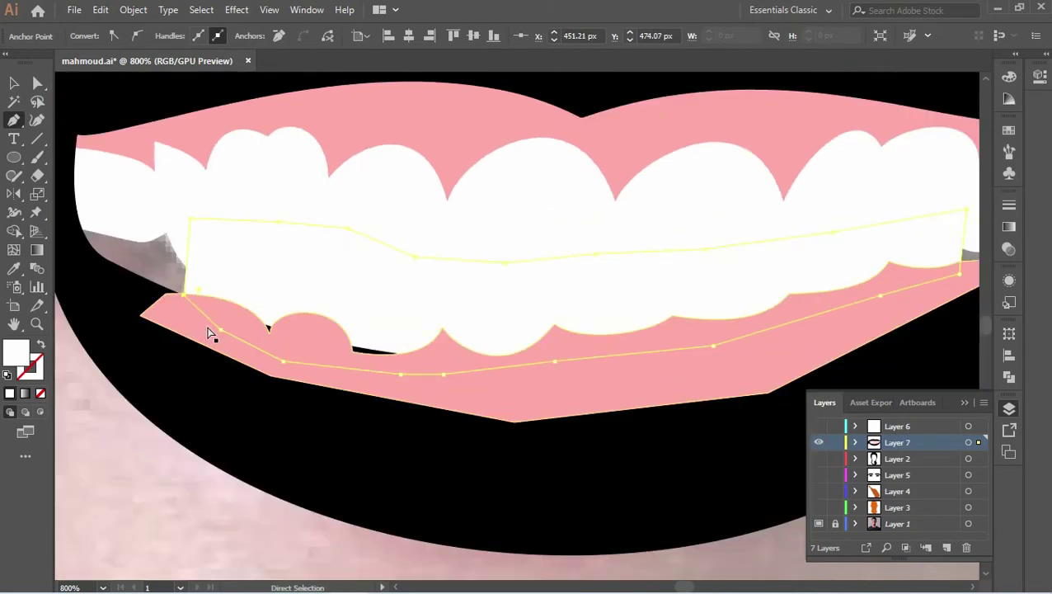
scroll(208, 333, "down", 4, "alt")
key("ctrl+shift+a")
- Hide all artwork except the photo, add Layer 8, and start a tooth-shadow path
left_click(819, 442, "alt")
scroll(939, 321, "down", 3, "alt")
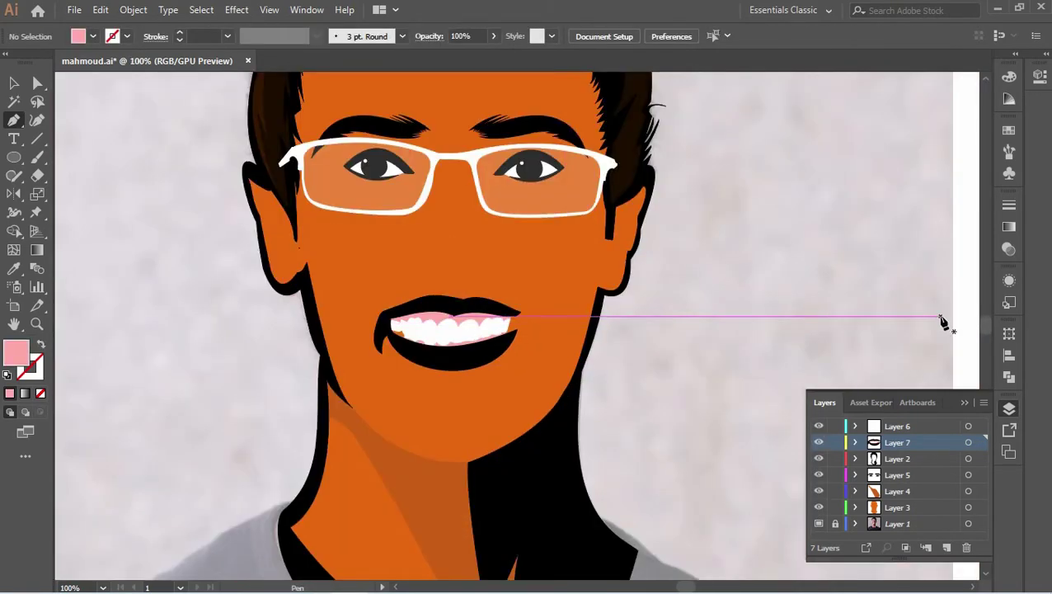
scroll(525, 359, "up", 5, "alt")
left_click(818, 524, "alt")
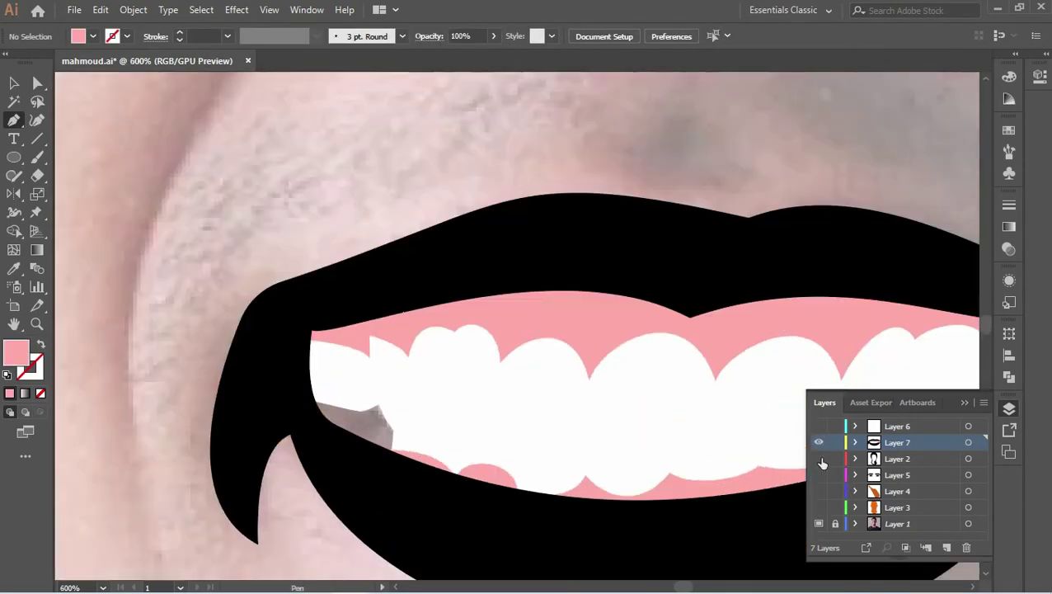
key("ctrl+l")
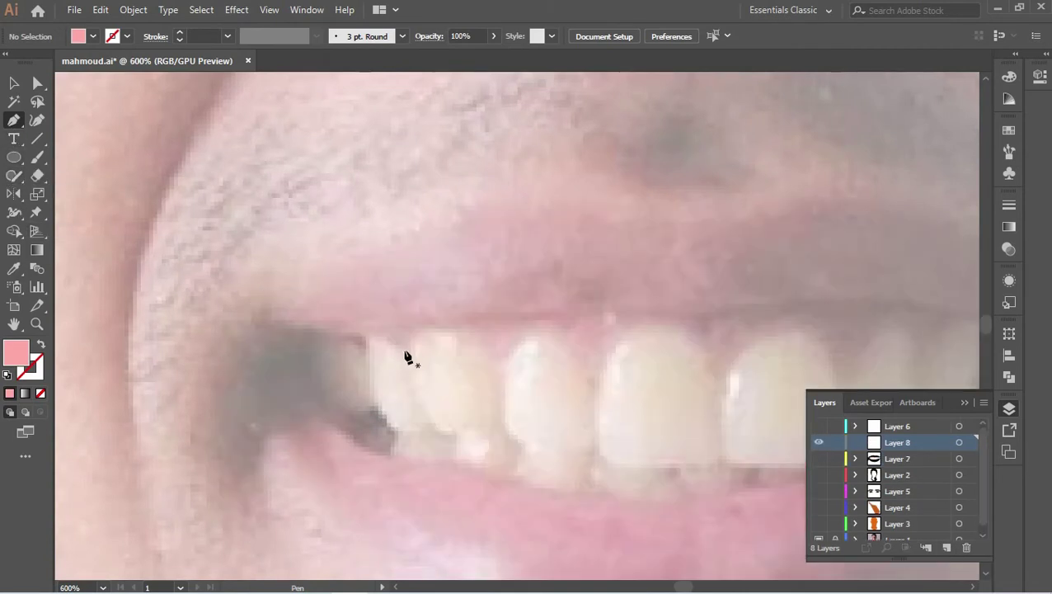
left_click_drag(428, 444, 399, 446)
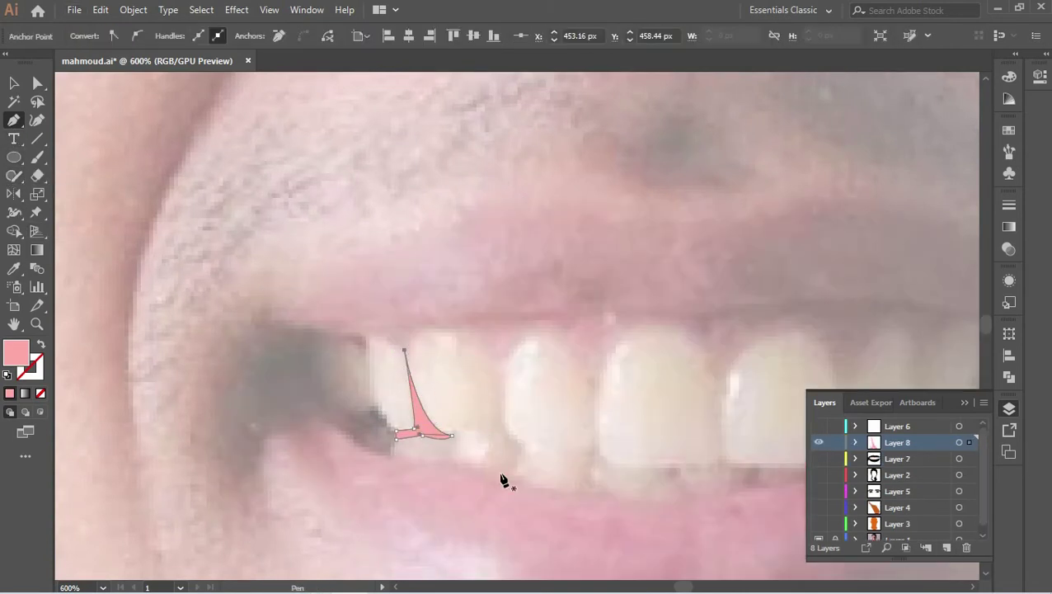
- Draw thin shadow paths in the gaps between the upper teeth
left_click_drag(481, 492, 407, 447)
left_click(421, 317)
left_click_drag(436, 404, 430, 440)
mouse_move(533, 413)
left_mouse_down()
mouse_move(461, 418)
mouse_move(443, 455)
left_mouse_up()
left_click(441, 350)
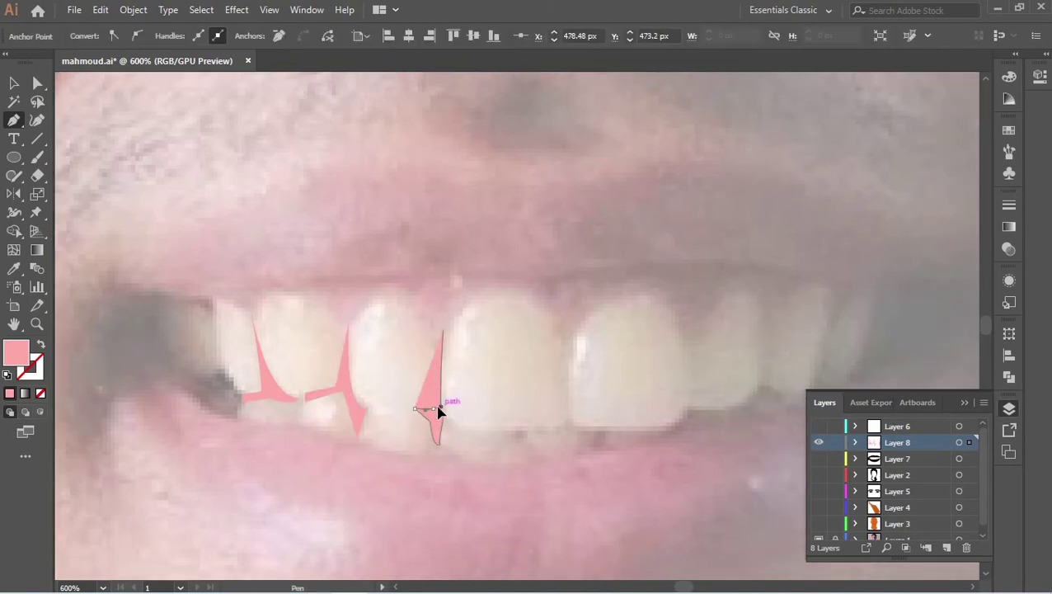
key("v")
- Give the tooth shadows a black fill at 18% opacity, checking them against the teeth
key("ctrl+a")
key("ctrl+shift+F10")
type("18")
key("Return")
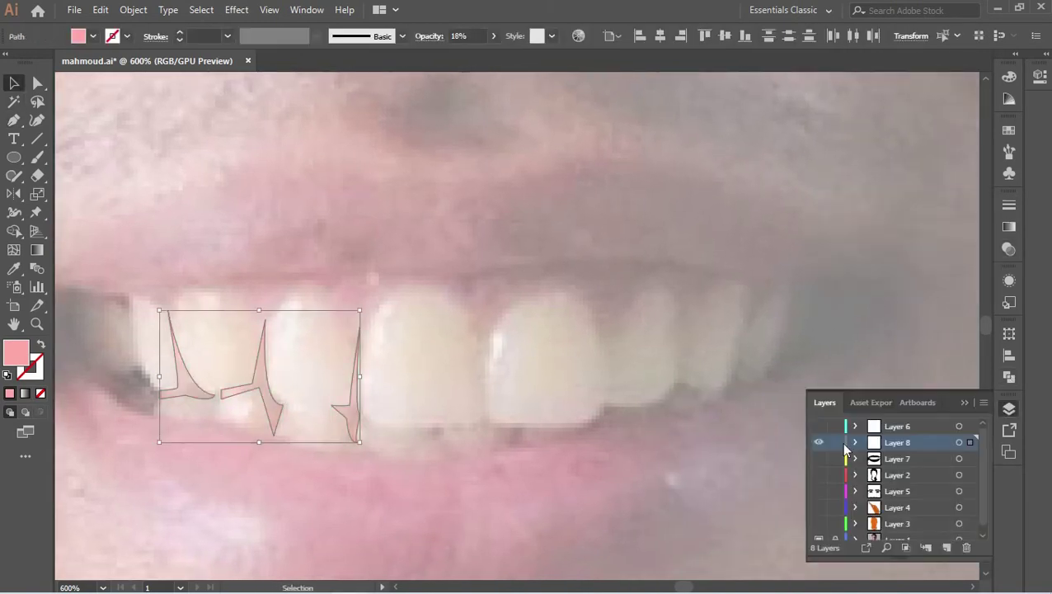
left_click(819, 459)
left_click(247, 387)
key("i")
left_click(742, 206)
key("v")
key("ctrl+shift+a")
left_click(818, 459)
- Draw a thin shadow wedge along the bottom edge of the upper teeth
key("p")
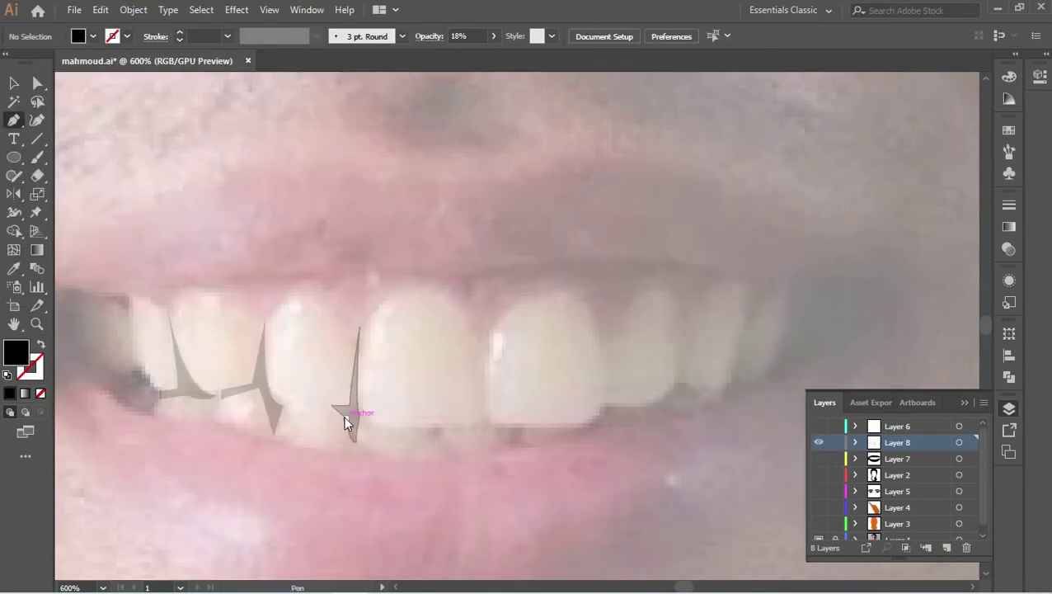
left_click(346, 410)
left_click_drag(282, 404, 307, 422)
left_click_drag(418, 409, 497, 384)
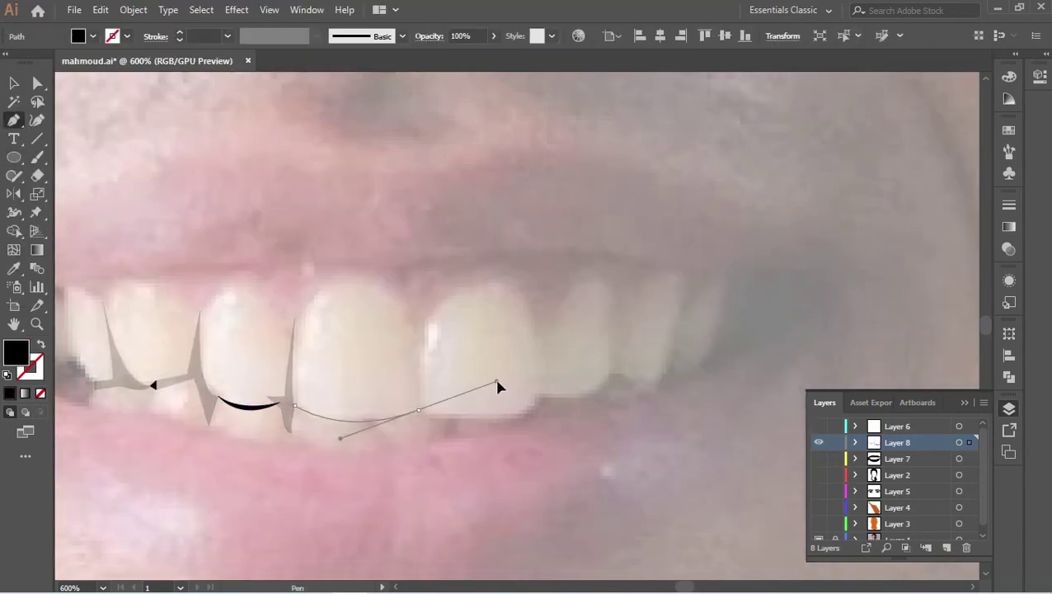
left_click(414, 412)
left_click_drag(404, 418, 510, 424)
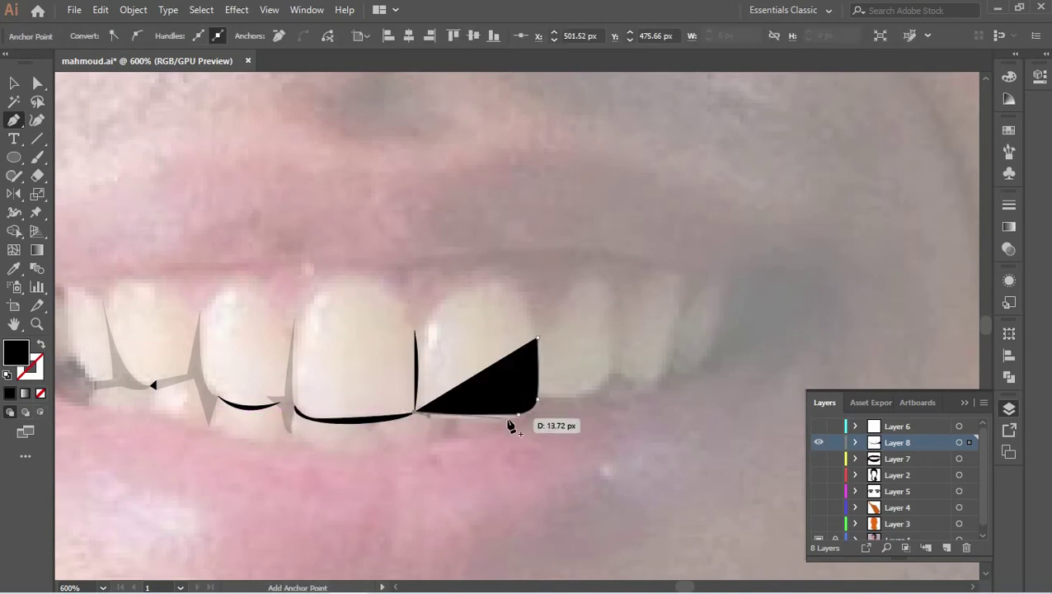
left_click(622, 305)
left_click_drag(615, 375, 553, 341)
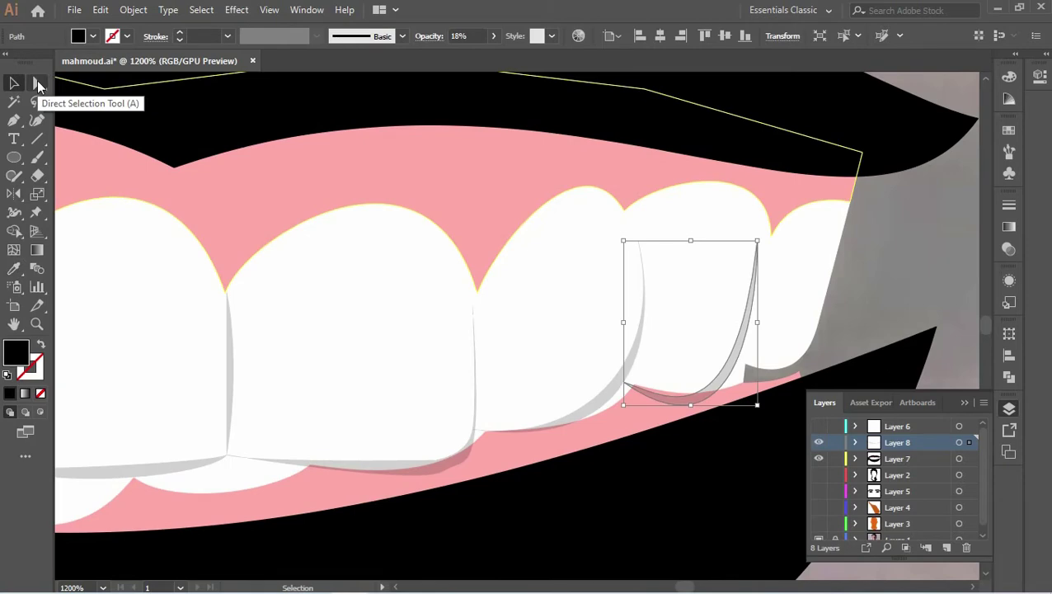
- Continue the existing path on the teeth layer and sample the black fill with the Eyedropper
left_click(14, 119)
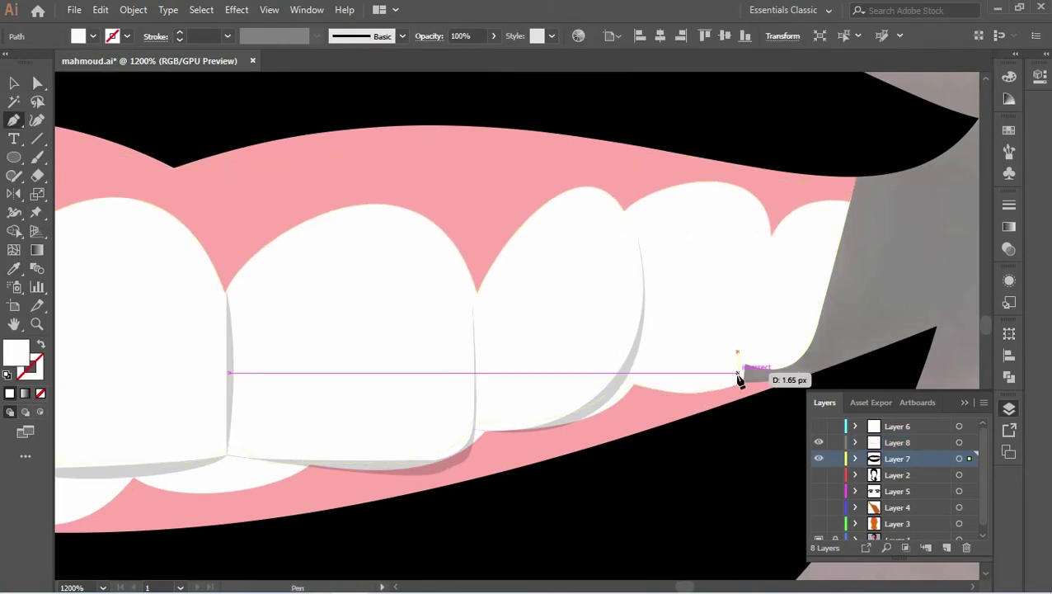
left_click(666, 396)
key("i")
left_click(399, 450)
scroll(734, 390, "up", 2)
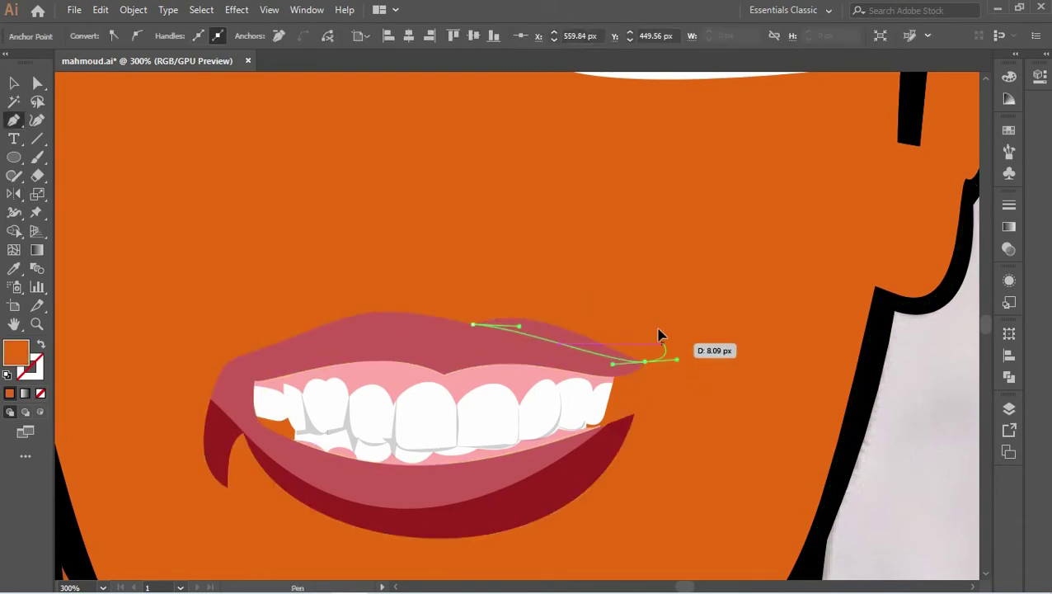
- Show the Layers panel with F7 and select the lips group
key("F7")
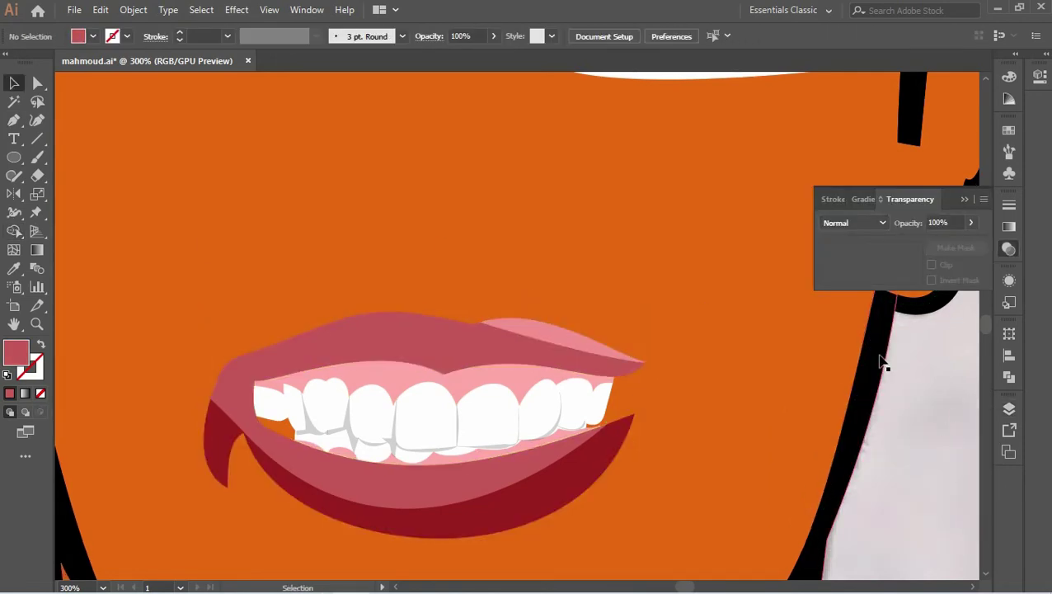
left_click(461, 334)
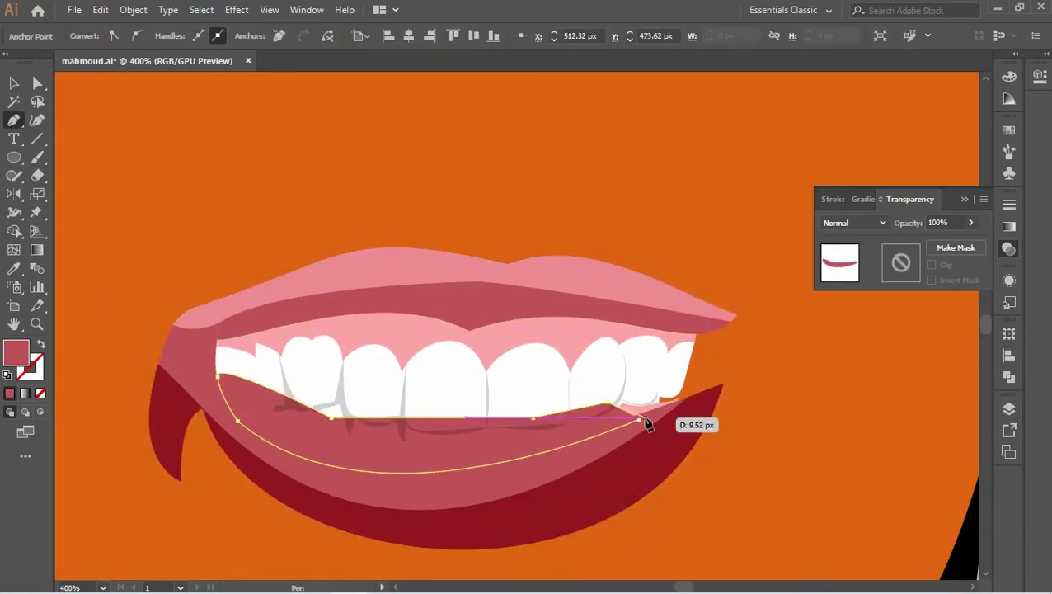
- Build a dark strip along the upper teeth and fill it with the sampled dark pink lip colour
key("shift+m")
key("v")
left_click(411, 446)
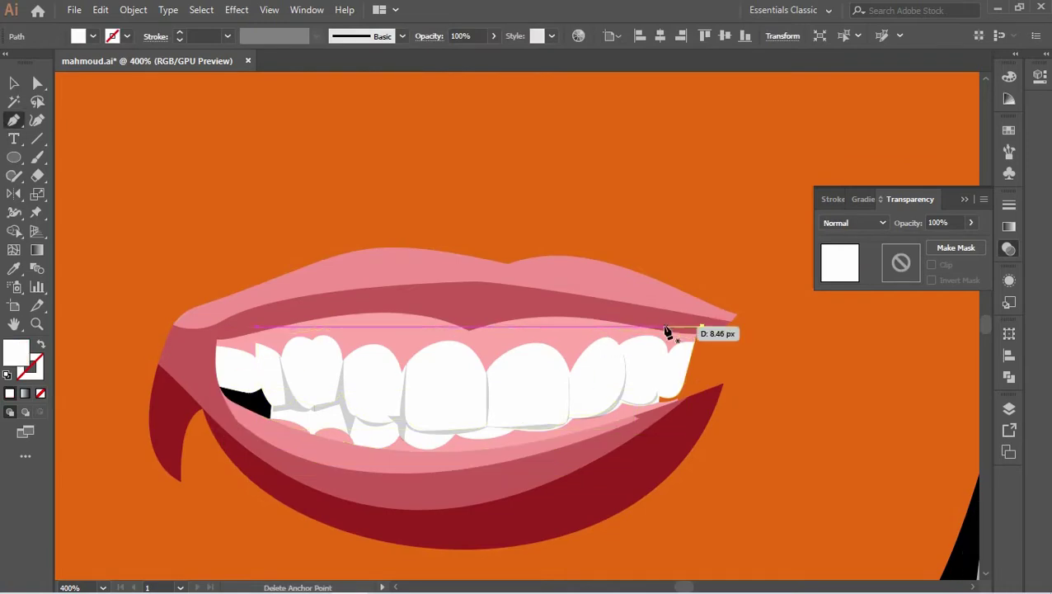
left_click_drag(401, 311, 228, 363)
left_click(217, 338)
key("v")
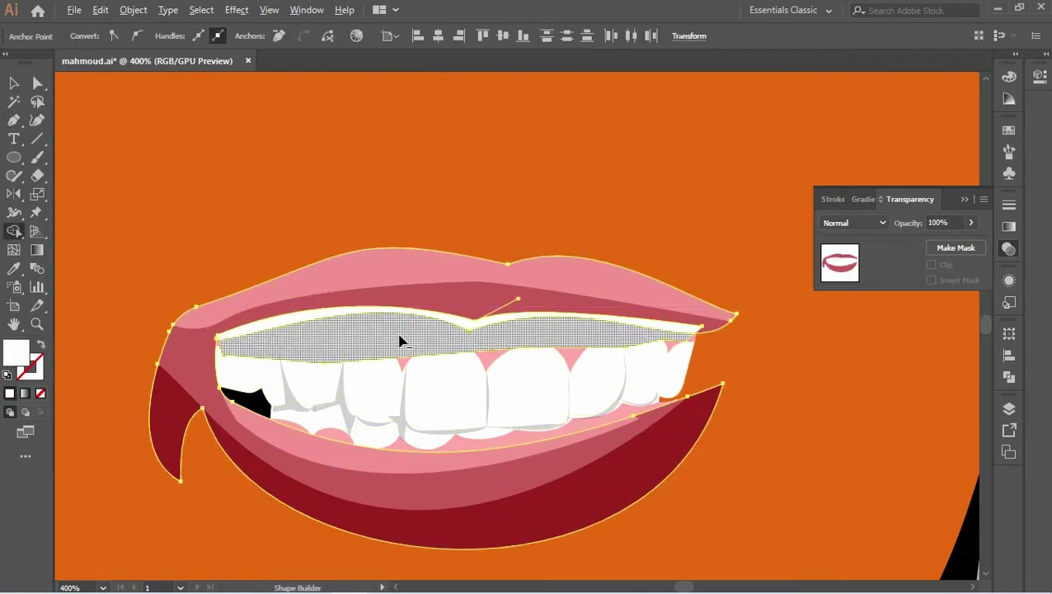
left_click(14, 268)
left_click(462, 284)
scroll(402, 277, "down", 3, "alt")
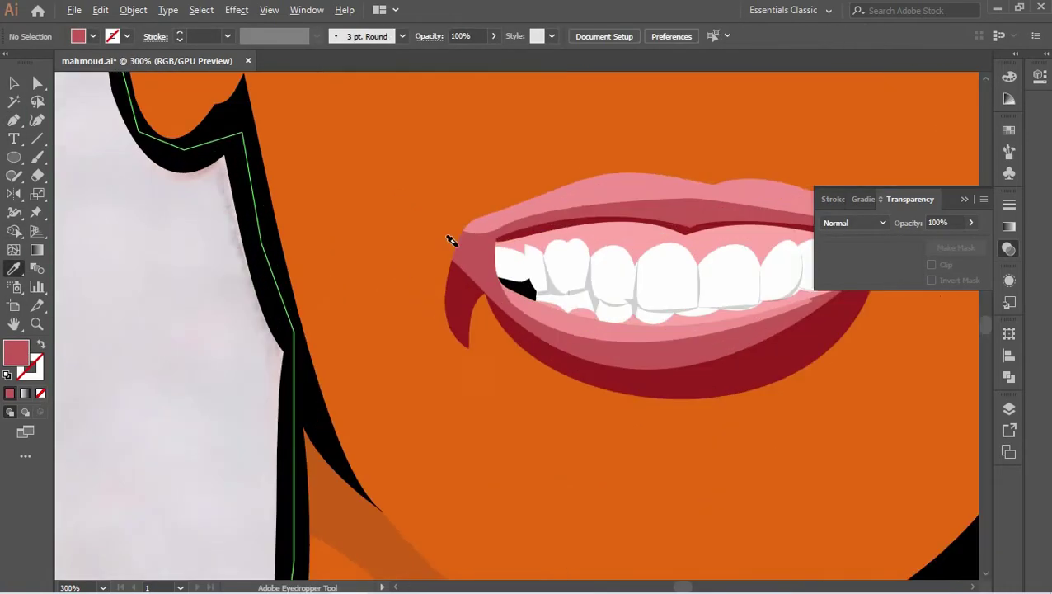
- Select the pink gum shape inside the mouth group and set its fill colour
key("v")
left_click(316, 373)
key("a")
scroll(324, 410, "up", 2, "alt")
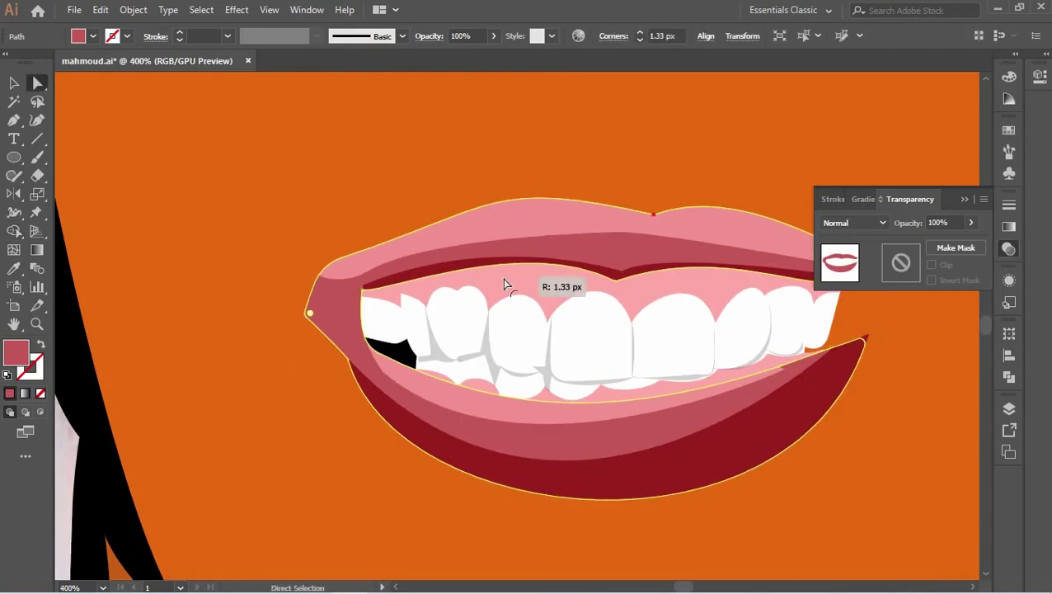
scroll(300, 423, "down", 3, "alt")
scroll(434, 389, "up", 3, "alt")
scroll(434, 390, "down", 1, "alt")
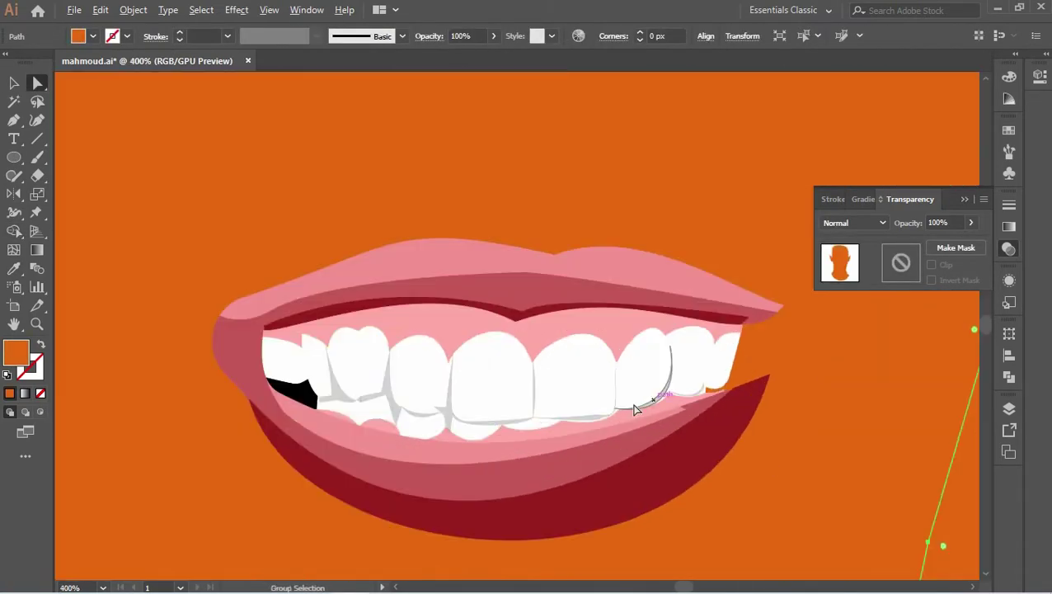
left_click(577, 445)
double_click(16, 353)
key("Return")
- Pen-trace a new gum outline curving along the upper teeth to the lower-left corner
scroll(615, 418, "up", 2, "alt")
scroll(681, 334, "up", 2, "alt")
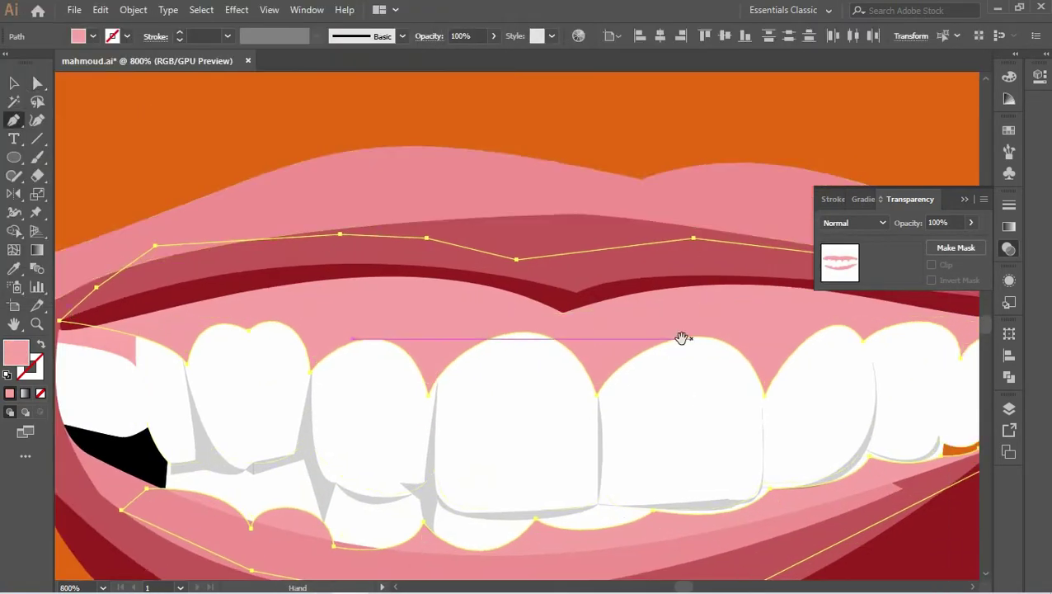
key("p")
left_click(624, 303)
left_click_drag(235, 301, 158, 336)
scroll(158, 336, "down", 2, "alt")
left_click(89, 439)
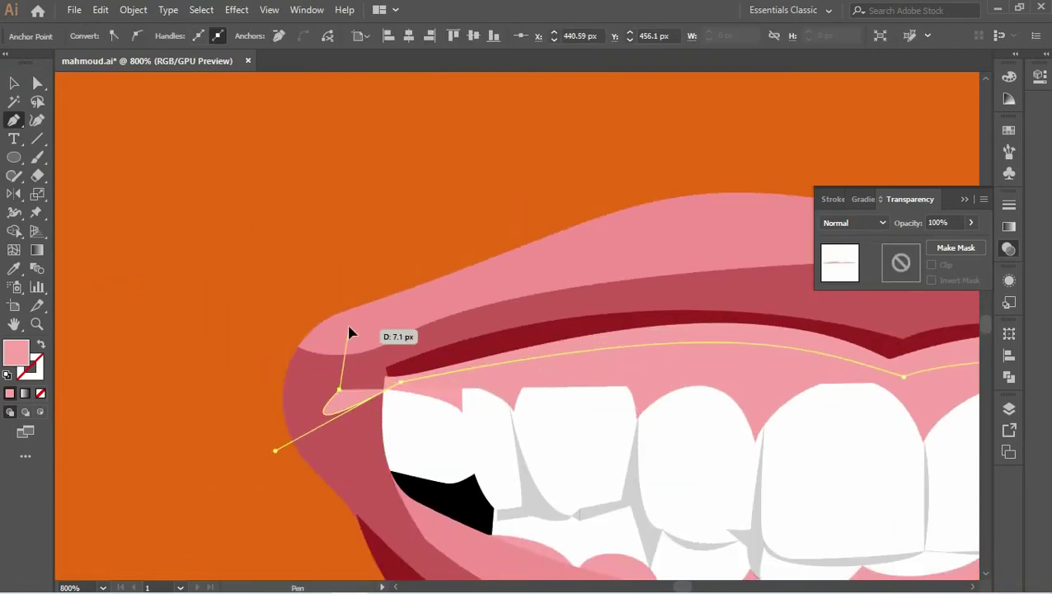
- Complete the gum shape across its top and send it behind the teeth
scroll(352, 333, "down", 2, "alt")
left_click(398, 231)
scroll(625, 247, "right", 3)
left_click(540, 188)
left_click(653, 212)
left_click(691, 248)
left_click(650, 282)
key("ctrl+bracketleft")
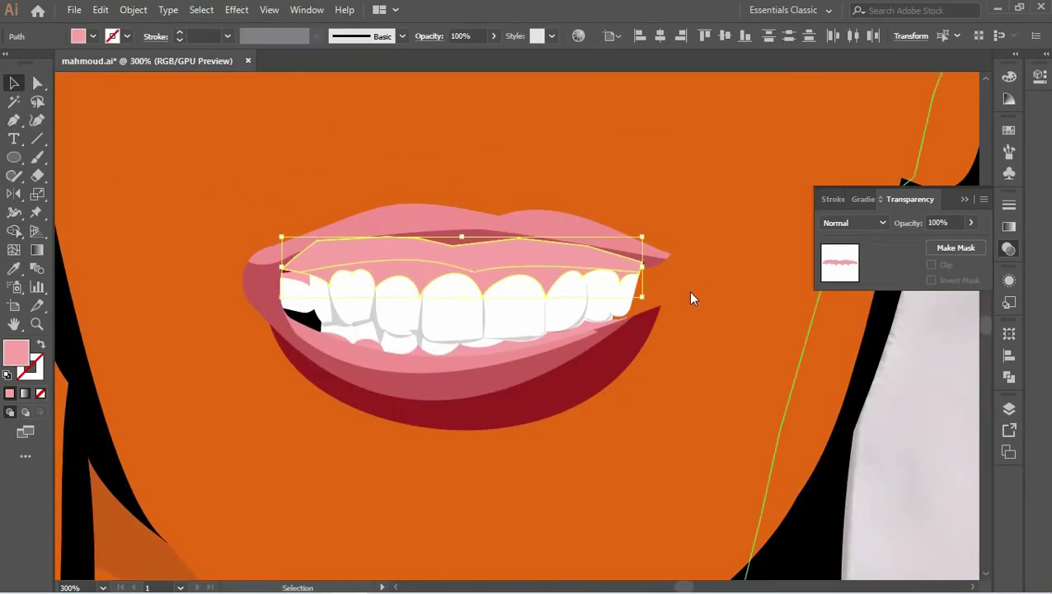
- Select the teeth area and teeth outline to mask the gum shading, then begin a lower-lip edge
left_click(547, 261)
left_click(549, 284)
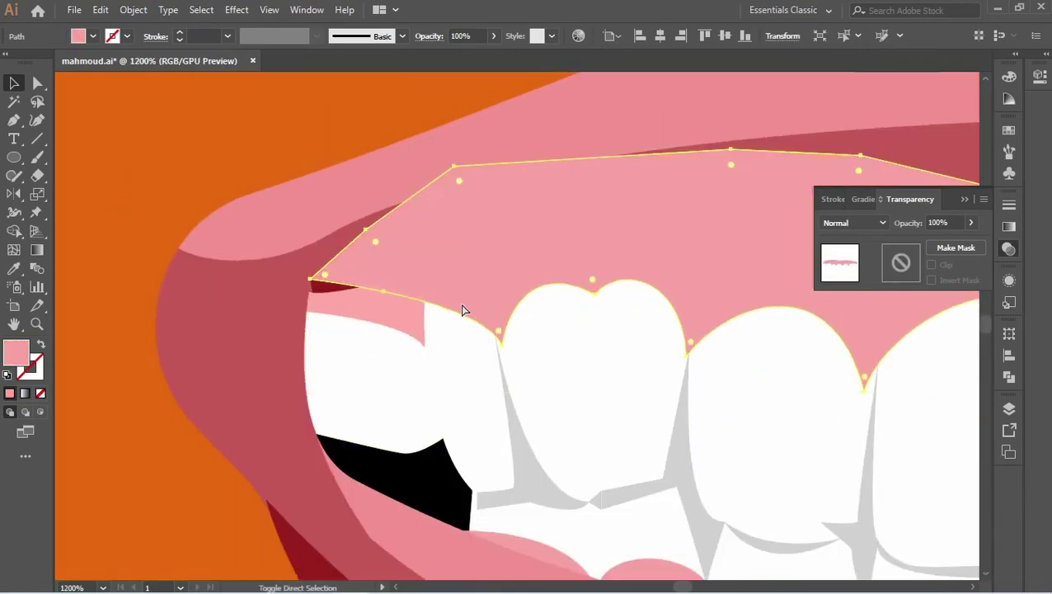
left_click(487, 276, "shift")
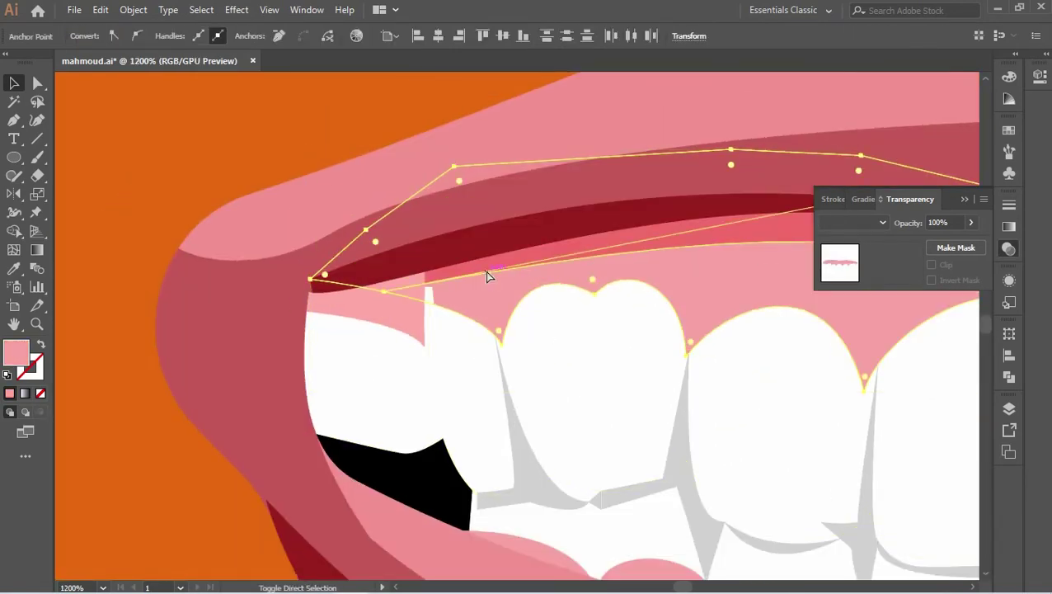
left_click(151, 470)
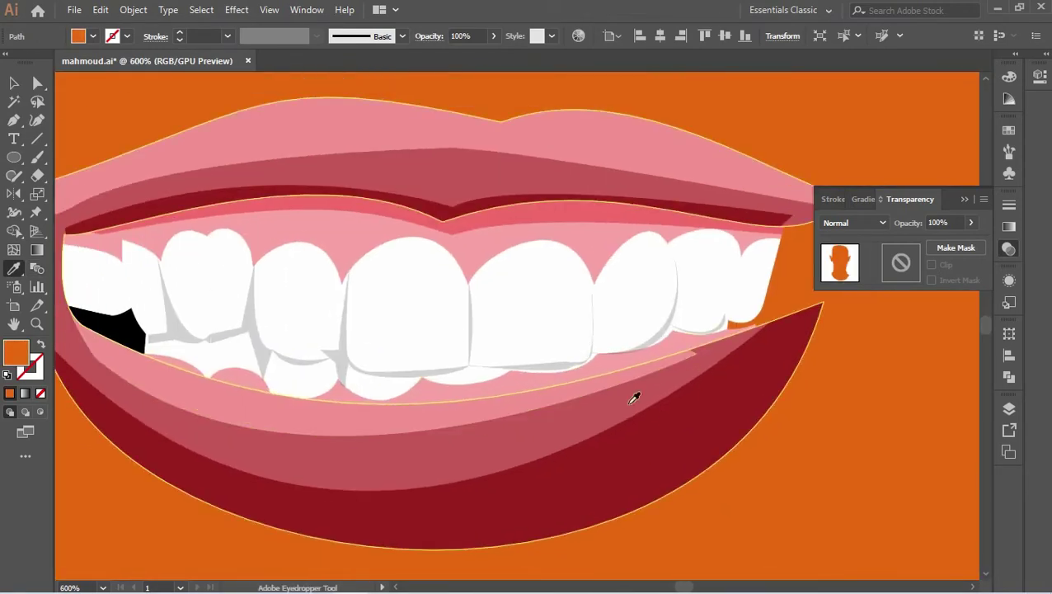
left_click(147, 356)
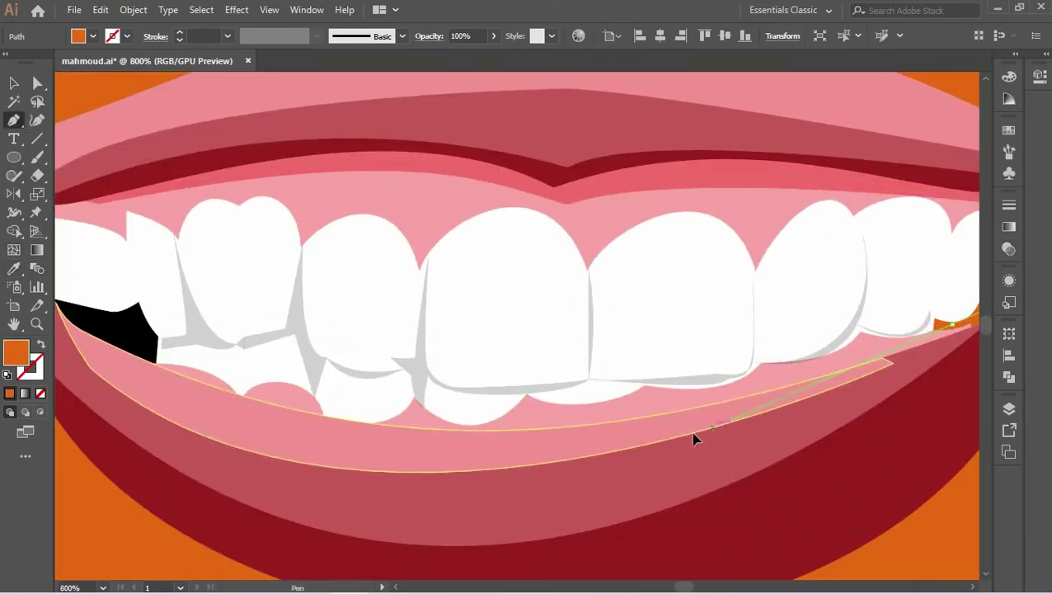
key("ctrl+equal")
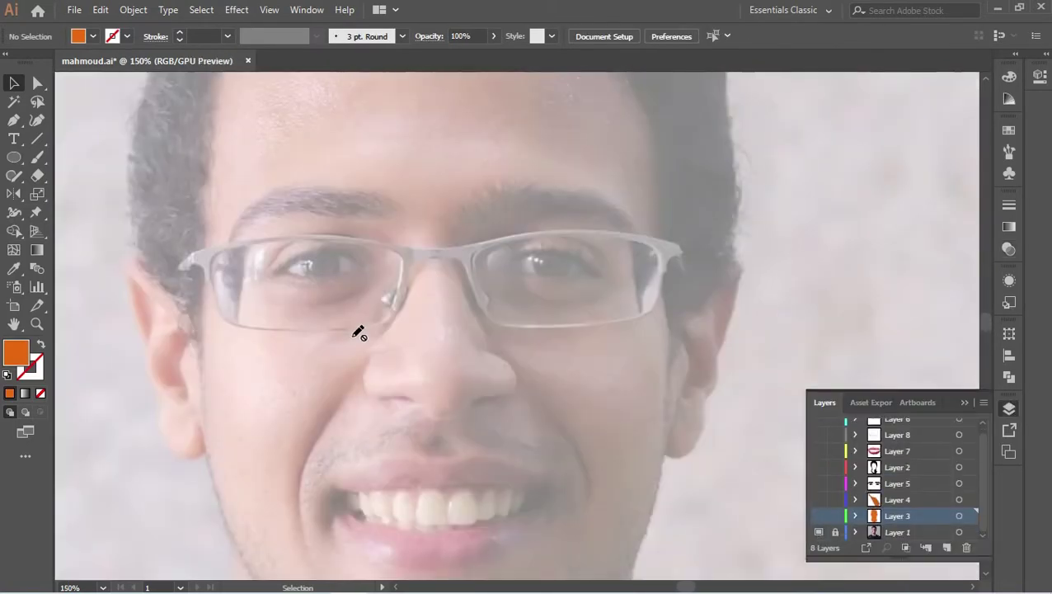
- Show the lips layer again and pen-draw a curved piece at the mouth corner
left_click(819, 450)
scroll(545, 430, "up", 5)
left_click(525, 315)
left_click_drag(513, 385, 458, 412)
left_click(428, 420)
left_click(446, 316)
left_click(499, 316)
left_click_drag(513, 385, 572, 346)
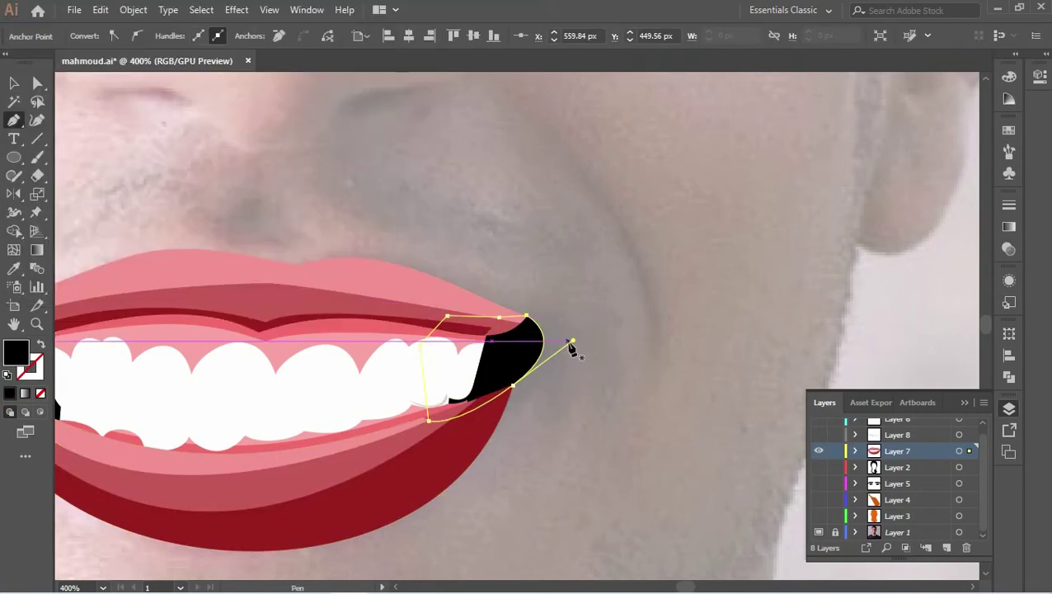
left_click(571, 346, "ctrl")
- Adjust the mouth-corner anchors and move an upper-lip anchor onto the corner
scroll(543, 368, "up", 4)
left_click_drag(436, 443, 376, 482)
left_click(592, 456)
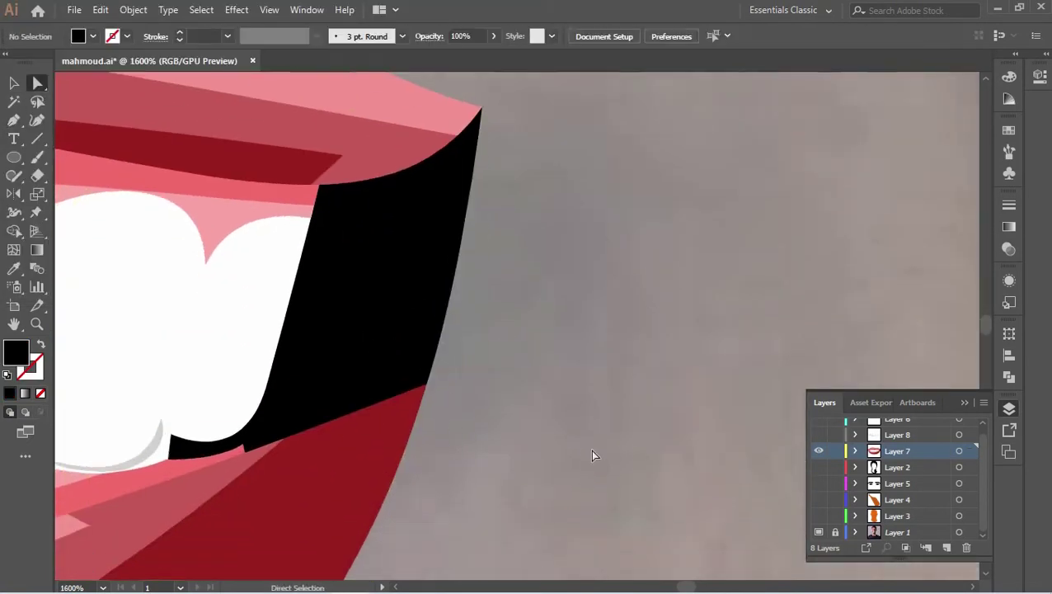
scroll(592, 456, "down", 2)
left_click(534, 445)
scroll(767, 338, "down", 2)
mouse_move(781, 298)
left_mouse_down()
mouse_move(748, 254)
mouse_move(759, 270)
left_mouse_up()
scroll(748, 255, "up", 3)
key("shift+grave")
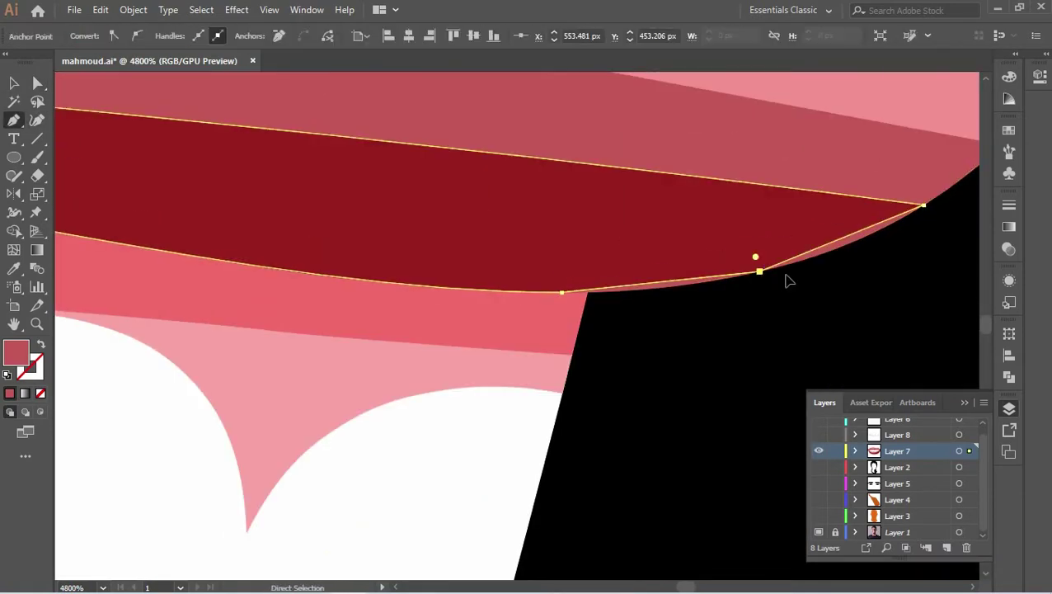
scroll(695, 290, "down", 3)
key("ctrl+shift+a")
scroll(688, 316, "down", 2)
scroll(692, 312, "down", 1)
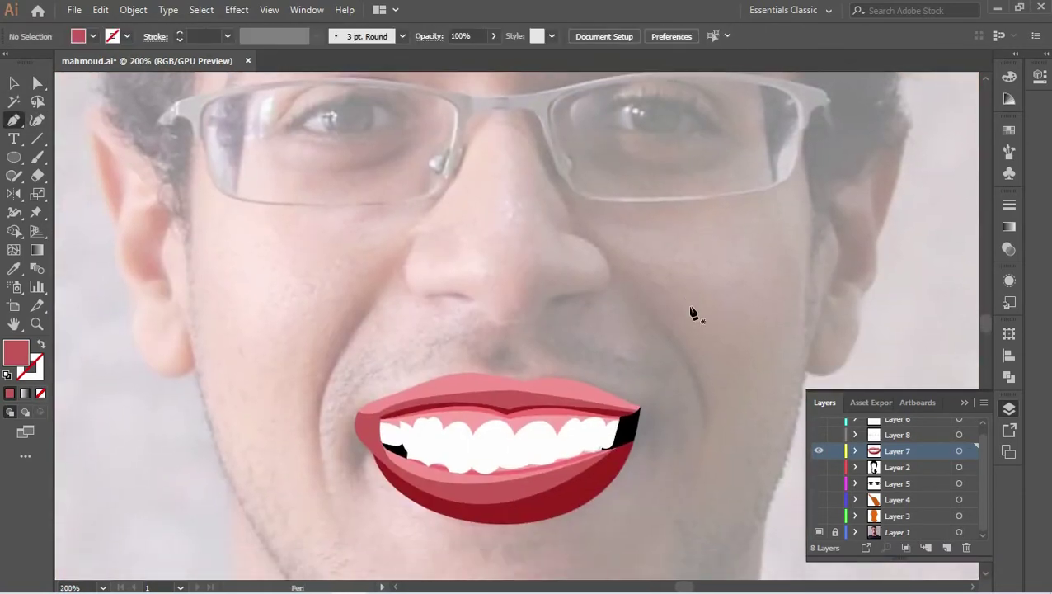
scroll(622, 501, "up", 1)
scroll(622, 502, "up", 1)
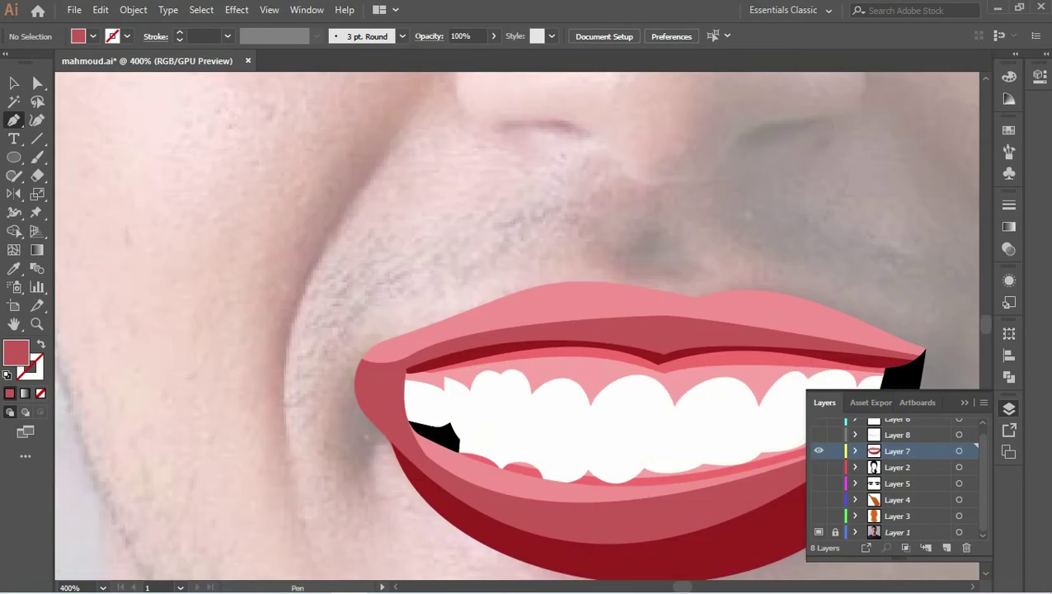
- Draw a small lip-corner triangle, mirror it, and move the copy to the right mouth corner
left_click(339, 320)
left_click(341, 505)
left_click(413, 375)
key("v")
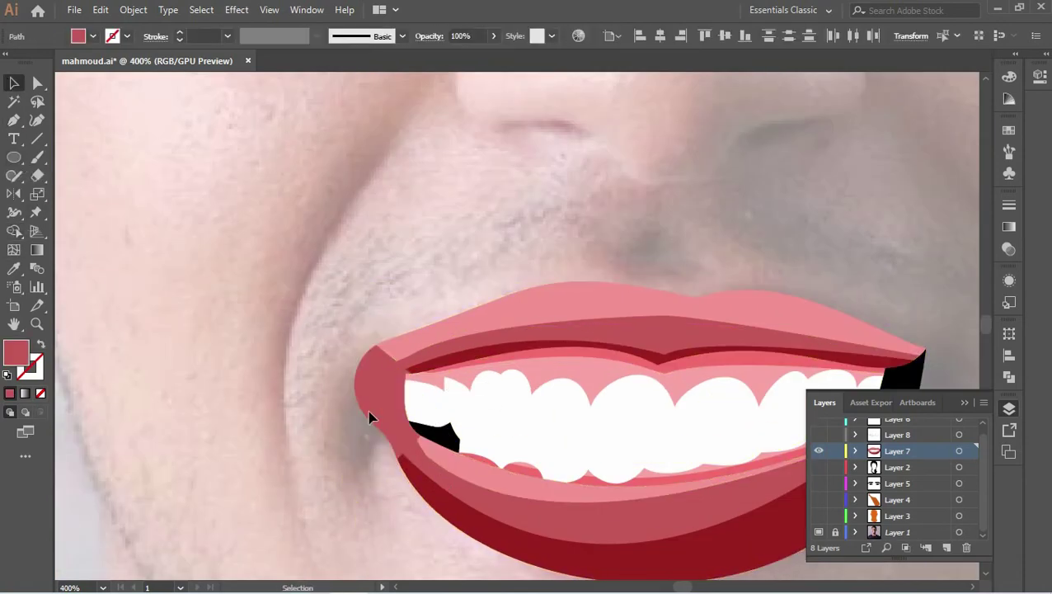
left_click(118, 249)
left_click_drag(140, 355, 651, 348)
- Reshape the mirrored corner piece and trim away the lip's extra outer bulge with Shape Builder
scroll(717, 320, "up", 3)
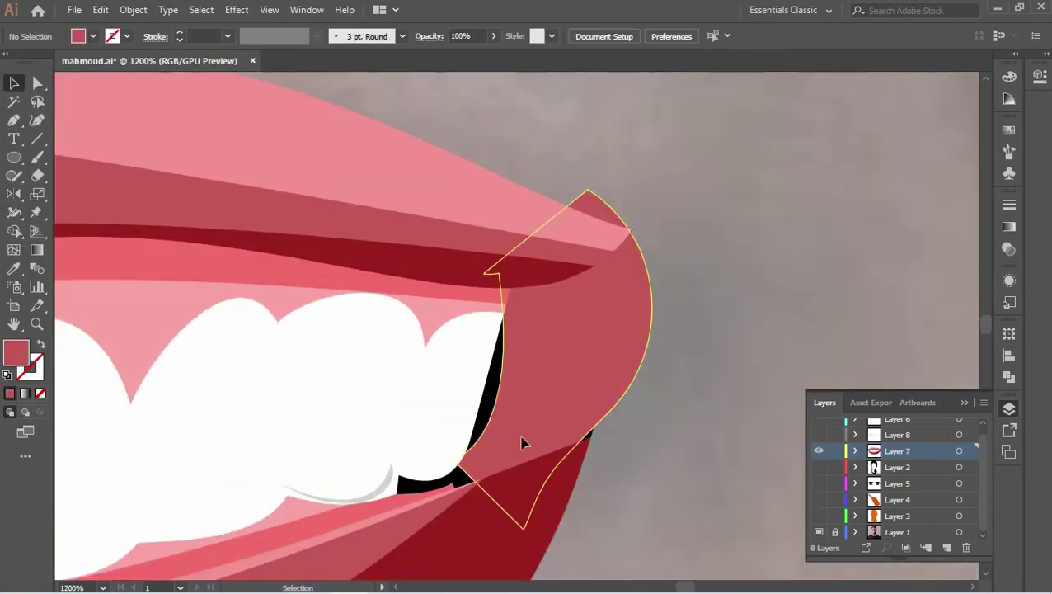
key("a")
left_click_drag(618, 206, 622, 200)
left_click(13, 231)
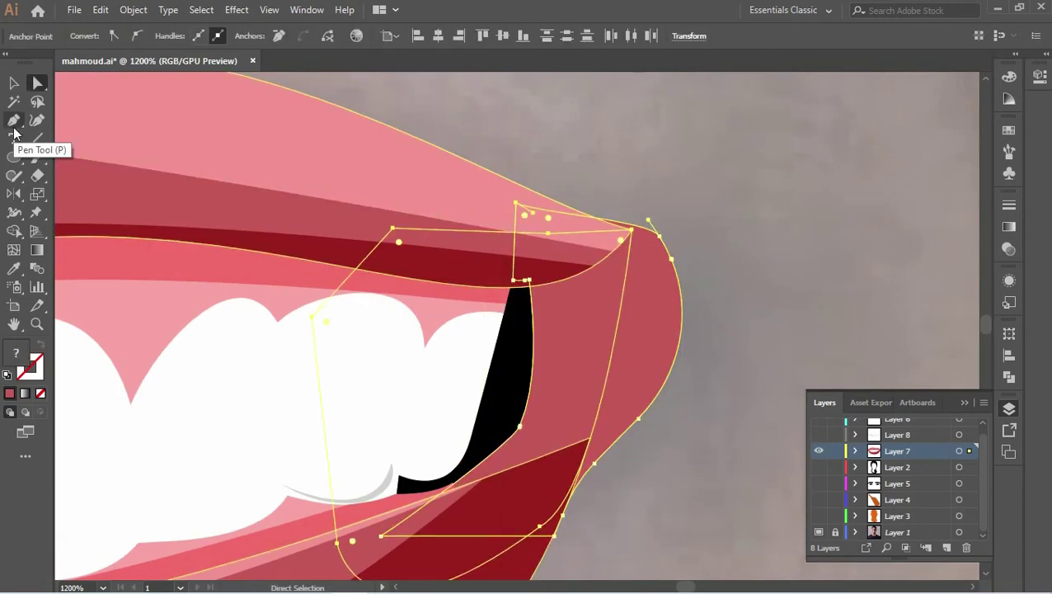
left_click(659, 329, "alt")
scroll(534, 418, "down", 2)
key("a")
left_click(556, 365)
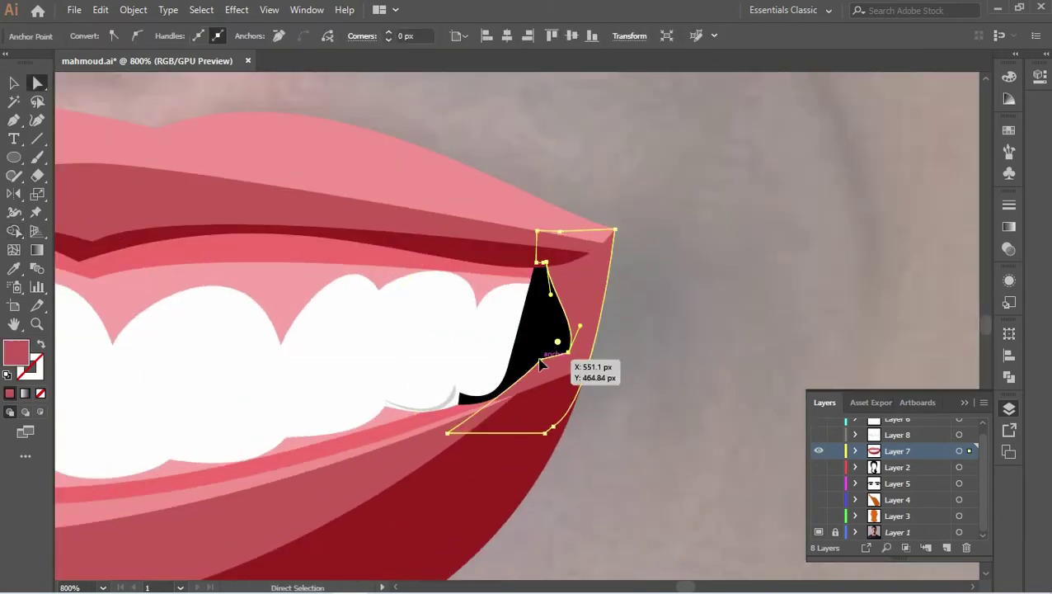
key("ctrl+shift+a")
left_click(560, 353)
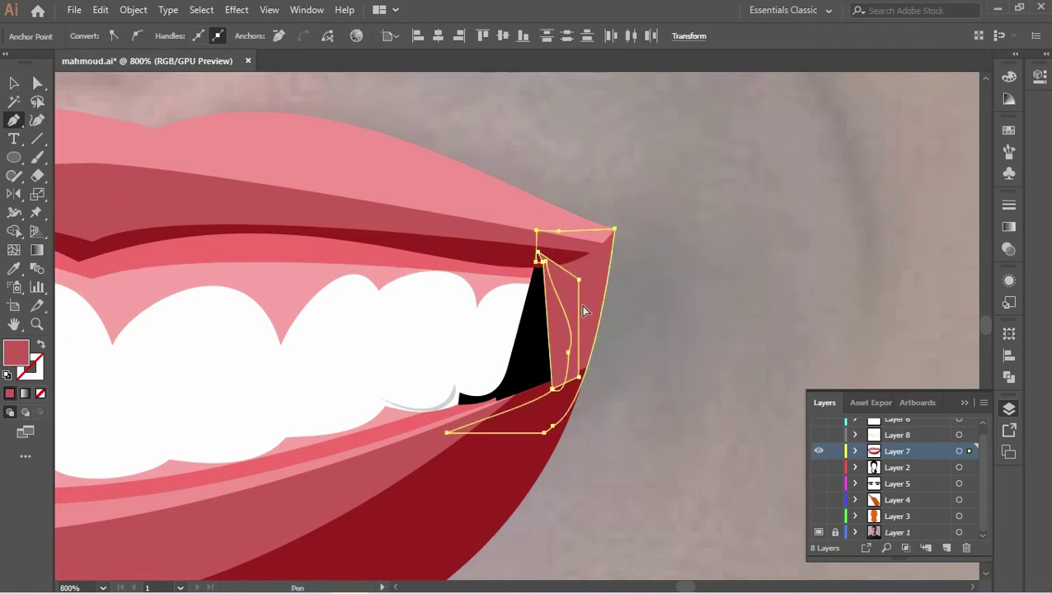
- Fill the new right-corner shape and the thin sliver along it with the lip colour
key("v")
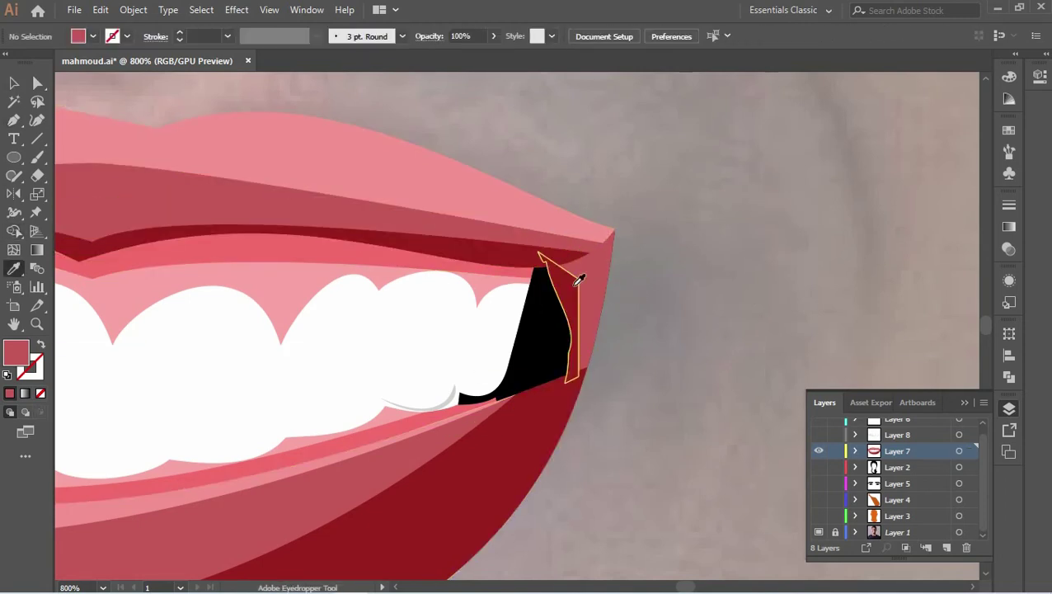
scroll(579, 281, "up", 2)
key("a")
left_click(579, 264)
left_click(772, 323)
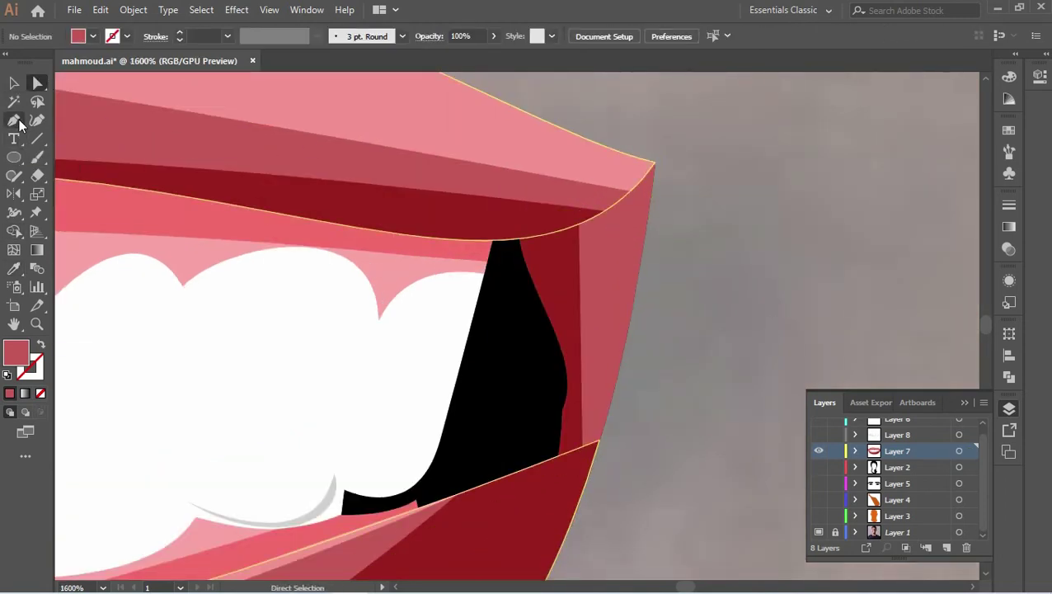
left_click(629, 191)
key("v")
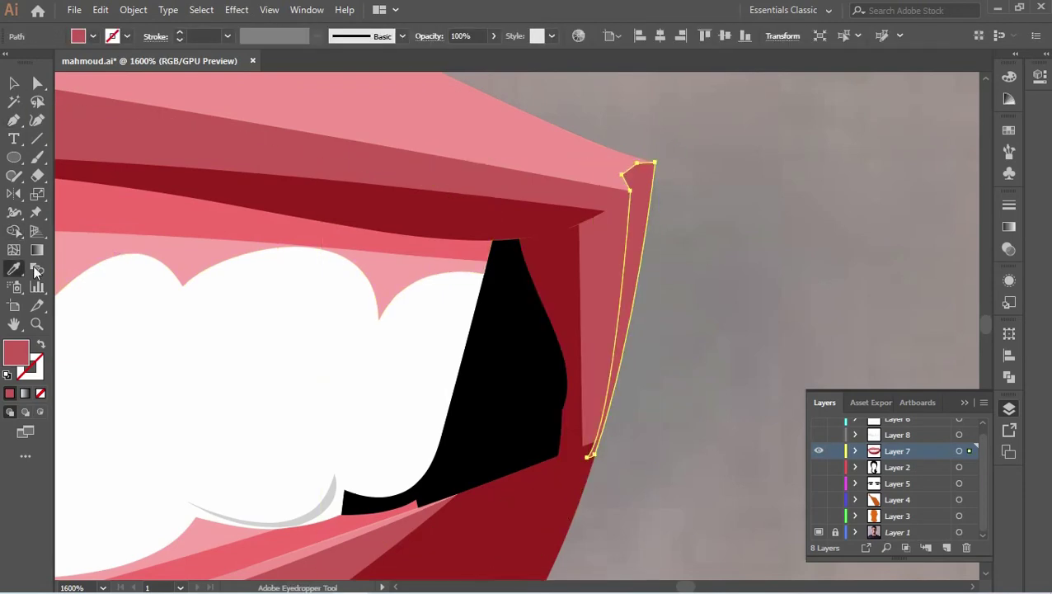
left_click(807, 218)
scroll(727, 237, "up", 4)
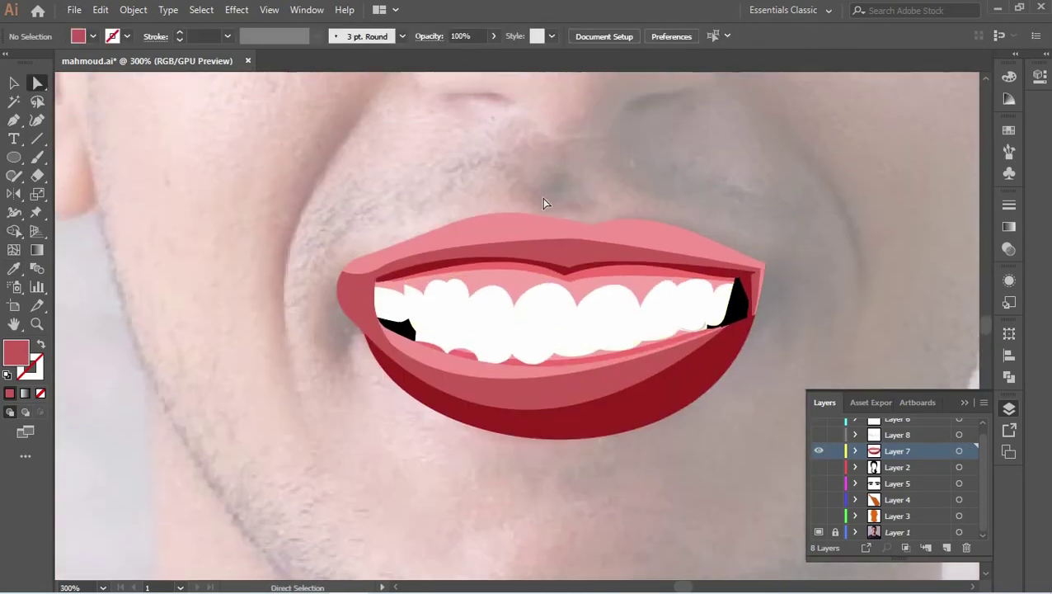
key("ctrl+=")
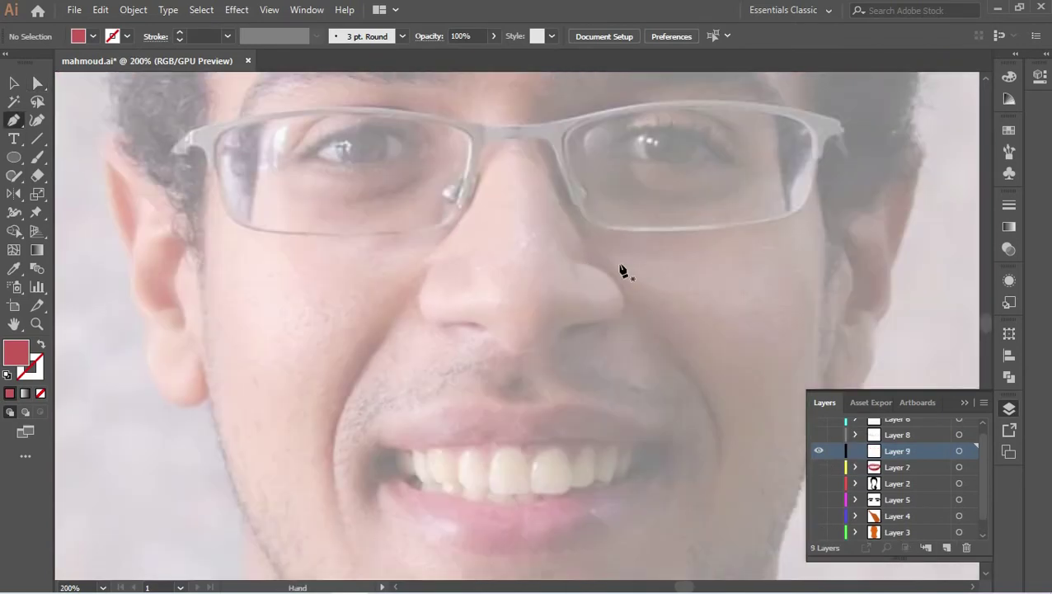
- Pen a thin, tapered black stroke for the left side of the nose
left_click(507, 262)
left_click_drag(547, 306, 533, 330)
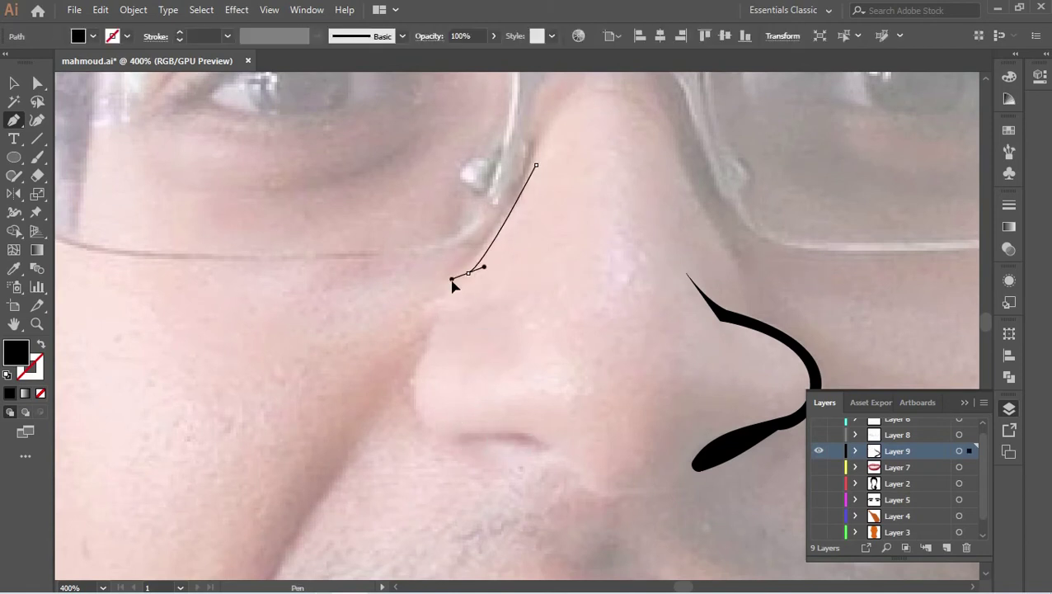
left_click_drag(447, 430, 495, 470)
left_click_drag(548, 437, 542, 447)
mouse_move(405, 464)
left_mouse_down()
mouse_move(552, 452)
mouse_move(363, 388)
mouse_move(517, 247)
left_mouse_up()
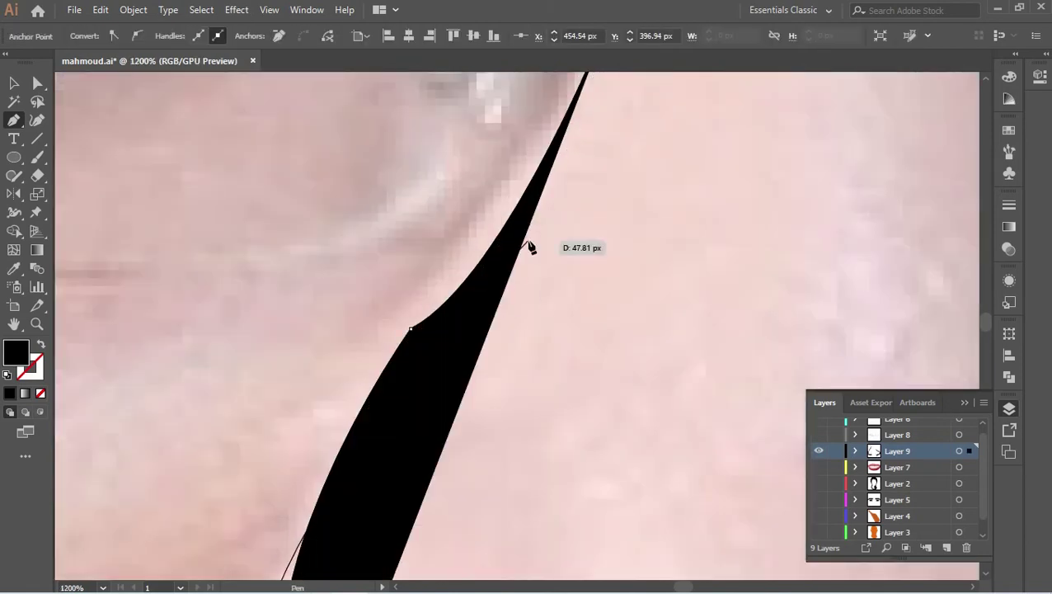
left_click_drag(552, 117, 571, 129)
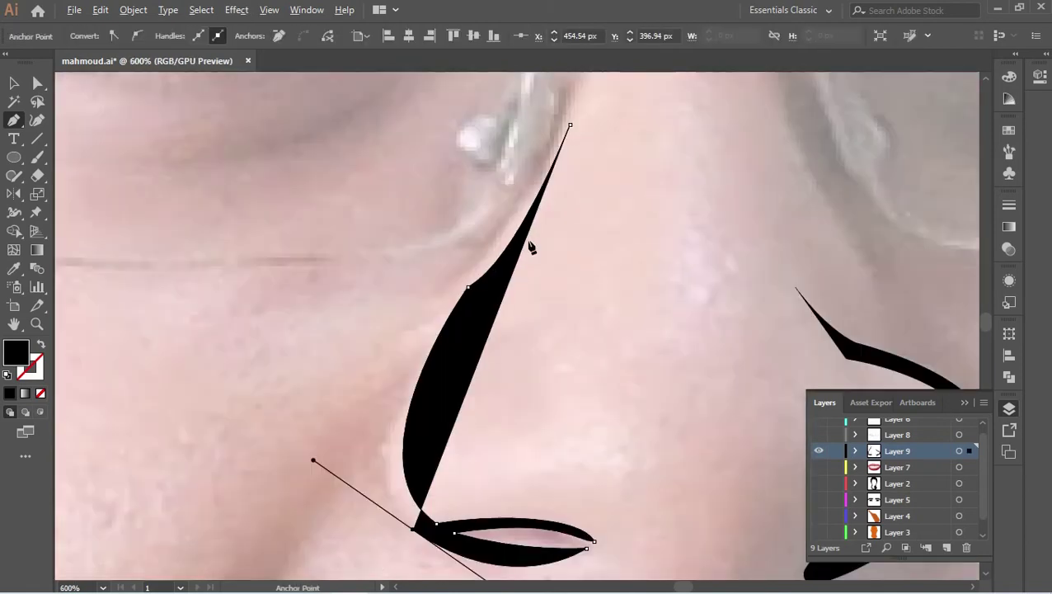
scroll(659, 276, "right", 3)
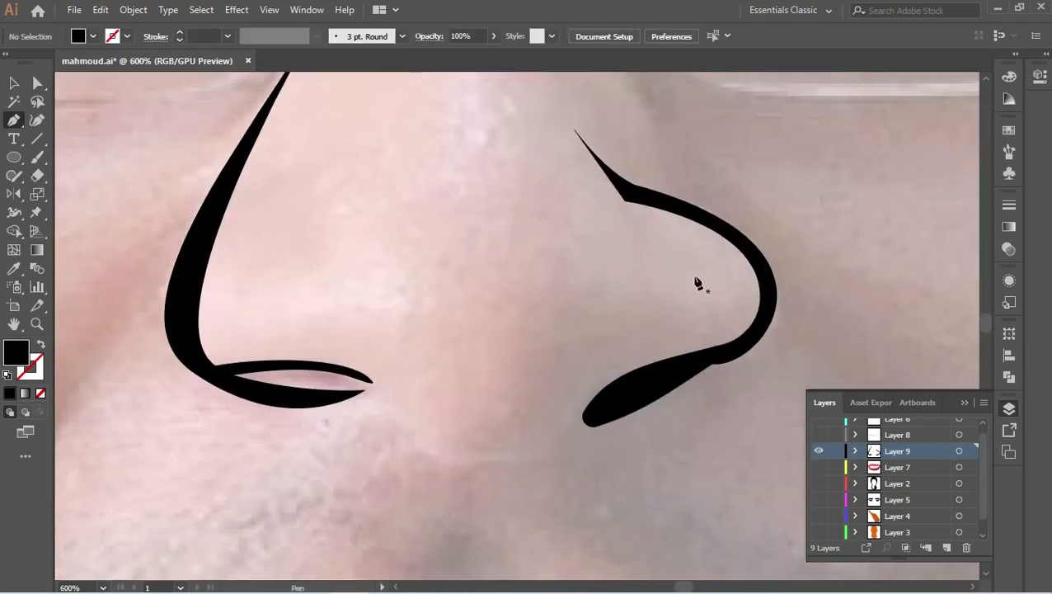
- Reflect-copy the nose stroke across a vertical axis to form the right side
key("ctrl+minus")
key("ctrl+minus")
key("v")
left_click(13, 193)
left_click(456, 231, "alt")
left_click(35, 247)
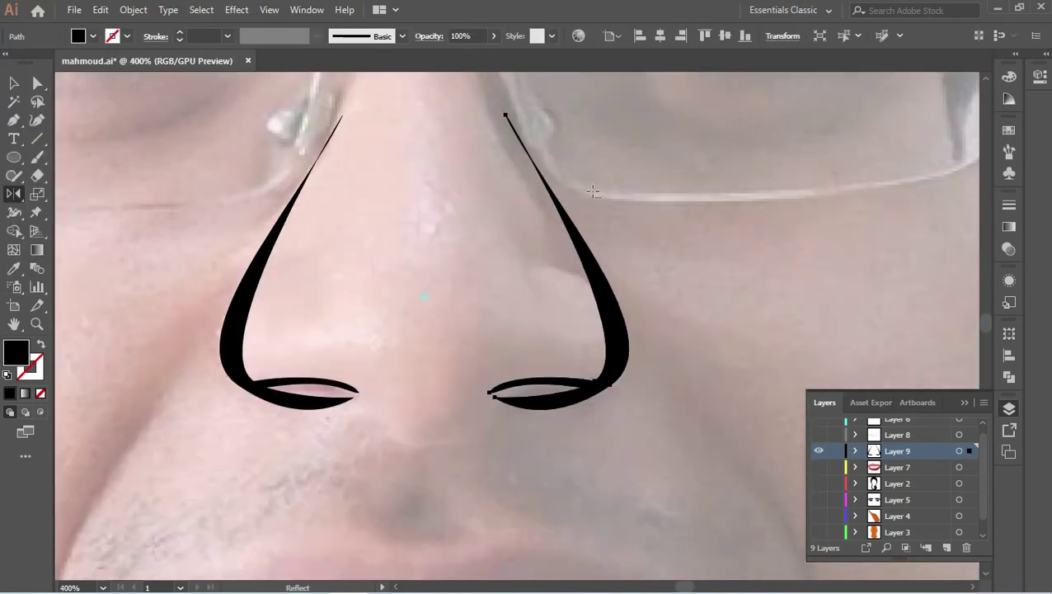
key("ctrl+plus")
scroll(538, 341, "down", 1)
- Finish the stray pen segment and select the right nose stroke's top anchor
left_click(537, 420)
key("Escape")
key("a")
left_click(433, 255)
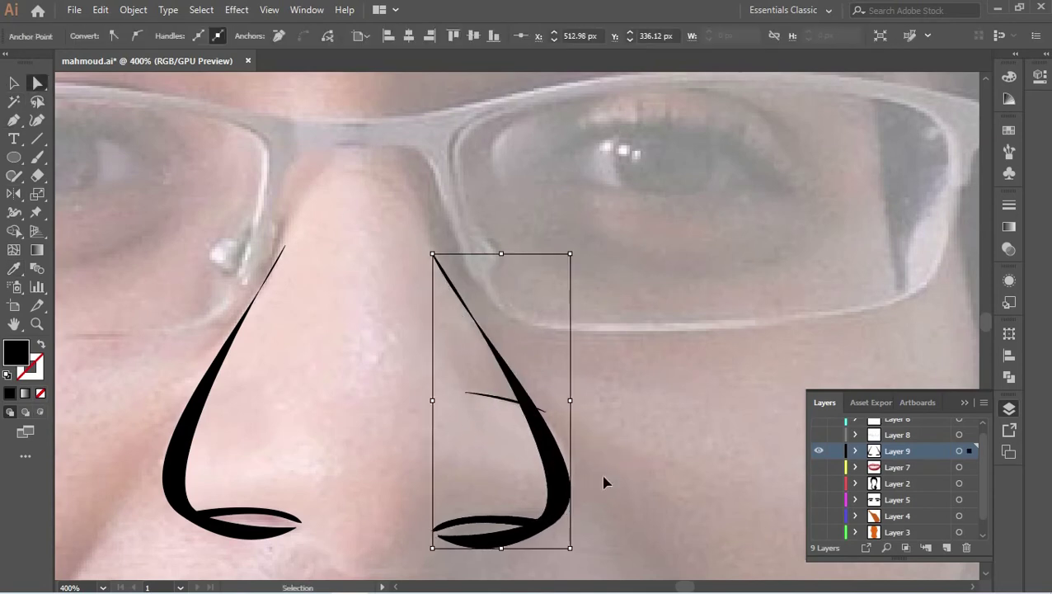
scroll(666, 454, "up", 5)
scroll(624, 415, "down", 5)
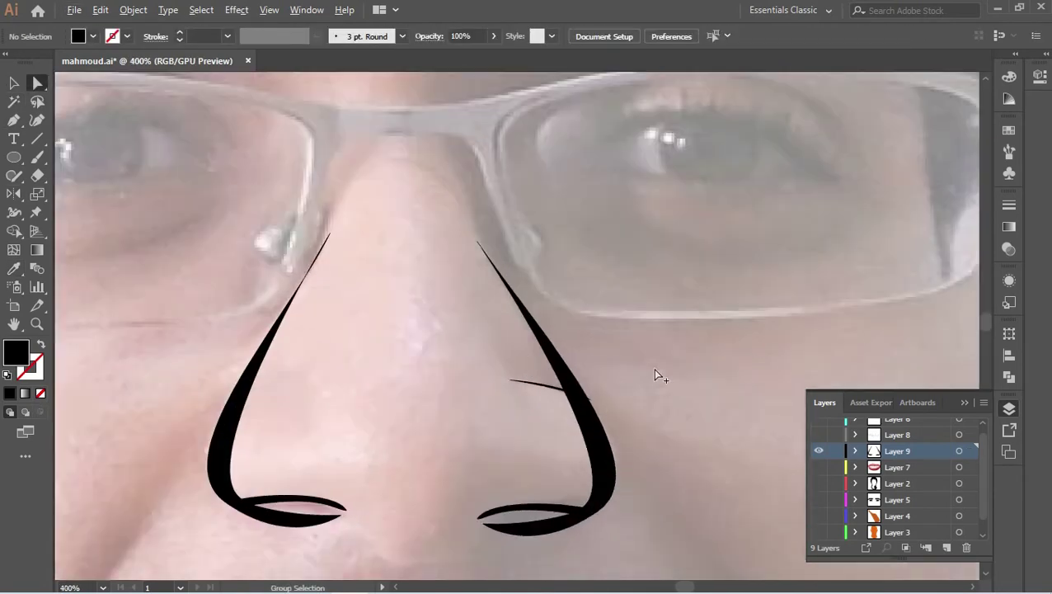
scroll(542, 479, "down", 1)
- Draw the nose-tip shape and curve the line under the nose tip
key("p")
scroll(610, 418, "up", 2)
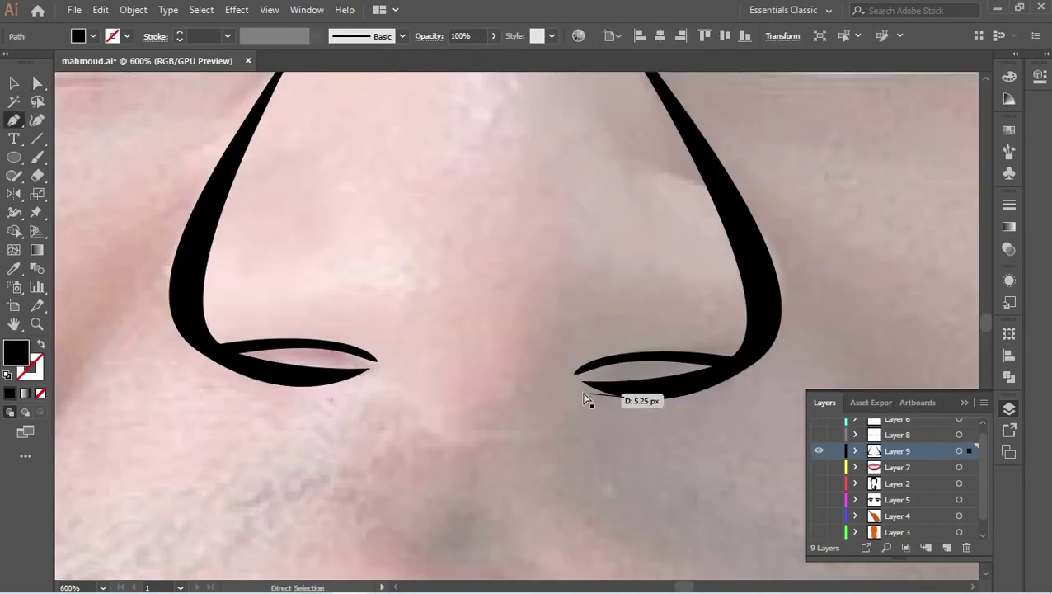
left_click(418, 440)
left_click(360, 375)
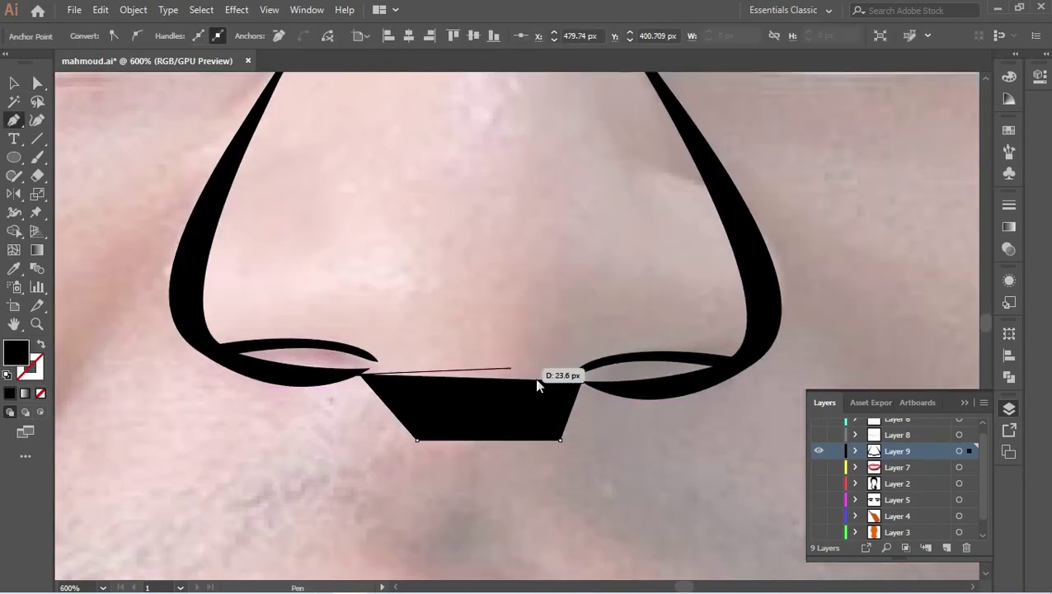
key("ctrl+0")
key("p")
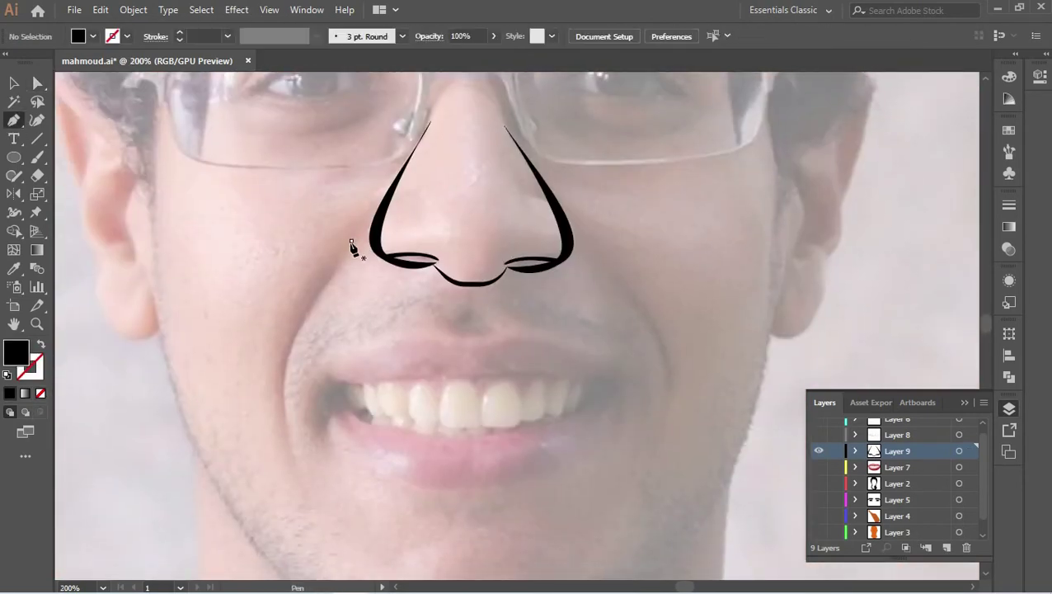
scroll(352, 165, "up", 3)
left_click_drag(350, 149, 360, 178)
scroll(371, 387, "up", 3)
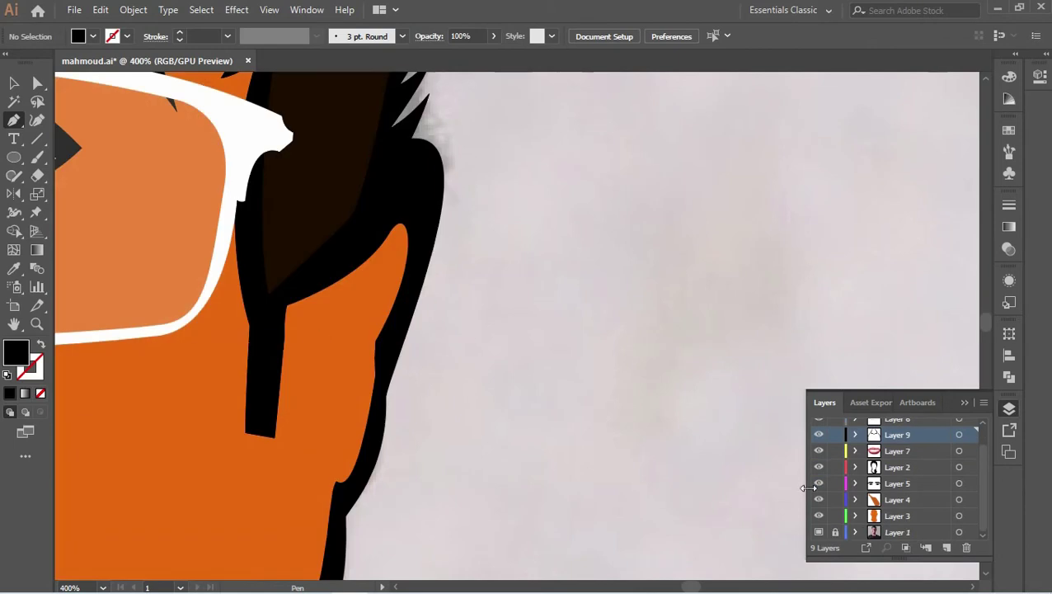
- Pen a curved black inner-ear shape inside the first ear
left_click(358, 296)
left_click_drag(372, 382, 370, 440)
left_click_drag(301, 488, 299, 484)
left_click_drag(297, 428, 364, 324)
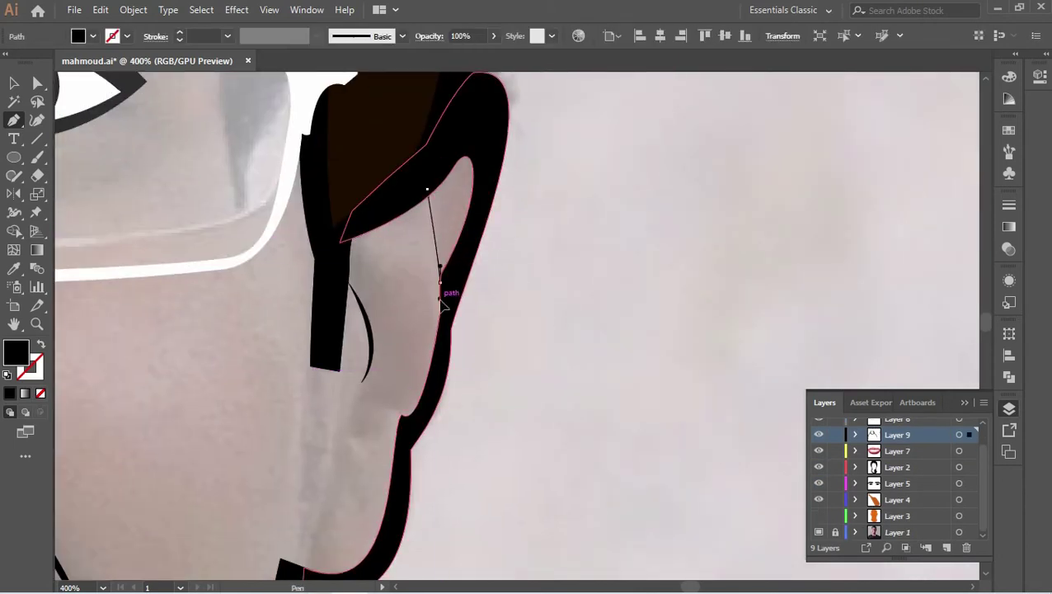
left_click_drag(462, 185, 474, 183)
left_click_drag(550, 141, 486, 136)
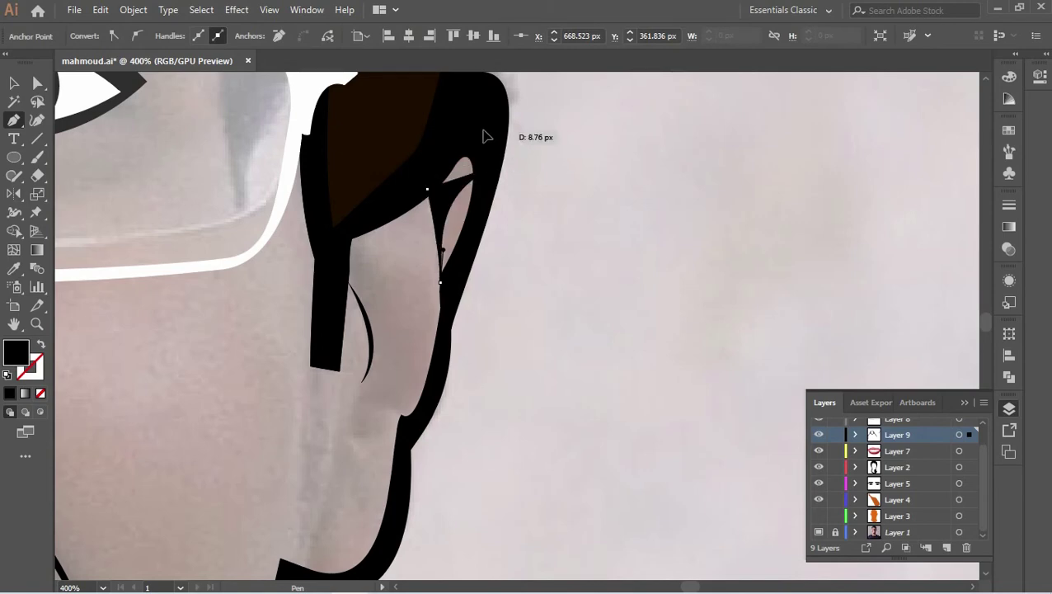
key("Escape")
scroll(529, 247, "down", 3)
scroll(415, 364, "left", 10)
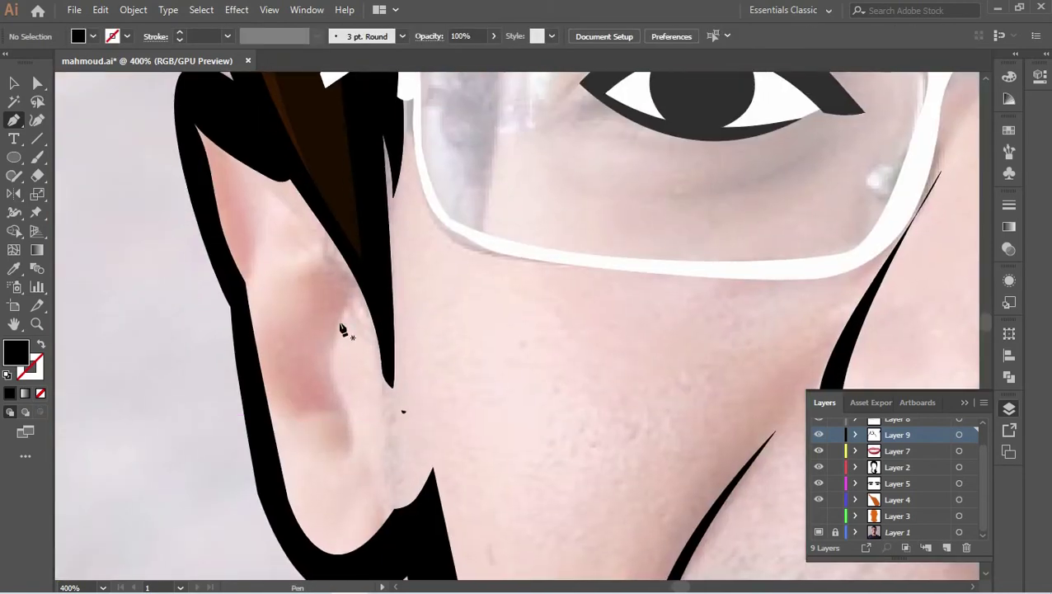
left_click(258, 172)
- Add a matching black inner-ear shape on the other ear, then view the whole face
scroll(280, 288, "down", 3)
left_click(350, 165)
left_click(342, 271)
left_click_drag(341, 332, 335, 292)
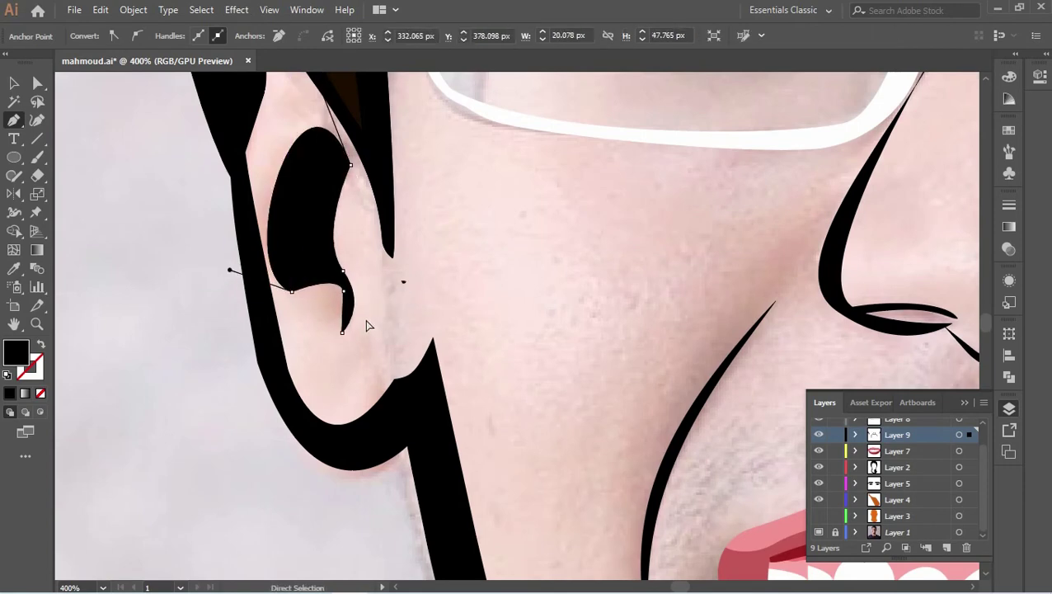
key("Escape")
key("ctrl+minus")
key("ctrl+minus")
key("ctrl+minus")
key("ctrl+minus")
scroll(798, 231, "up", 5)
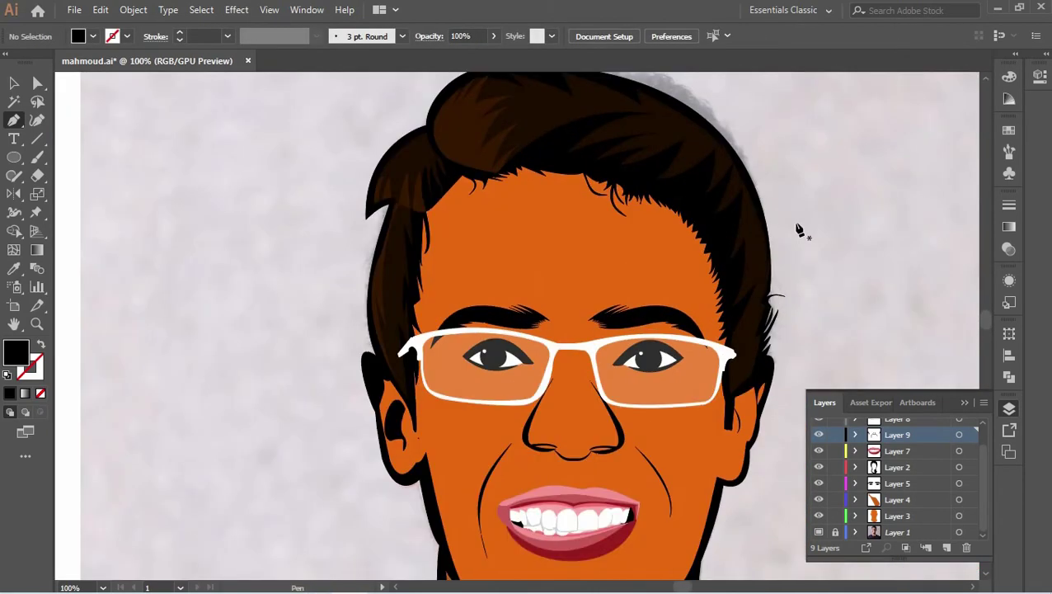
scroll(779, 272, "up", 2)
scroll(779, 277, "down", 1)
scroll(816, 474, "down", 2)
scroll(907, 207, "up", 2)
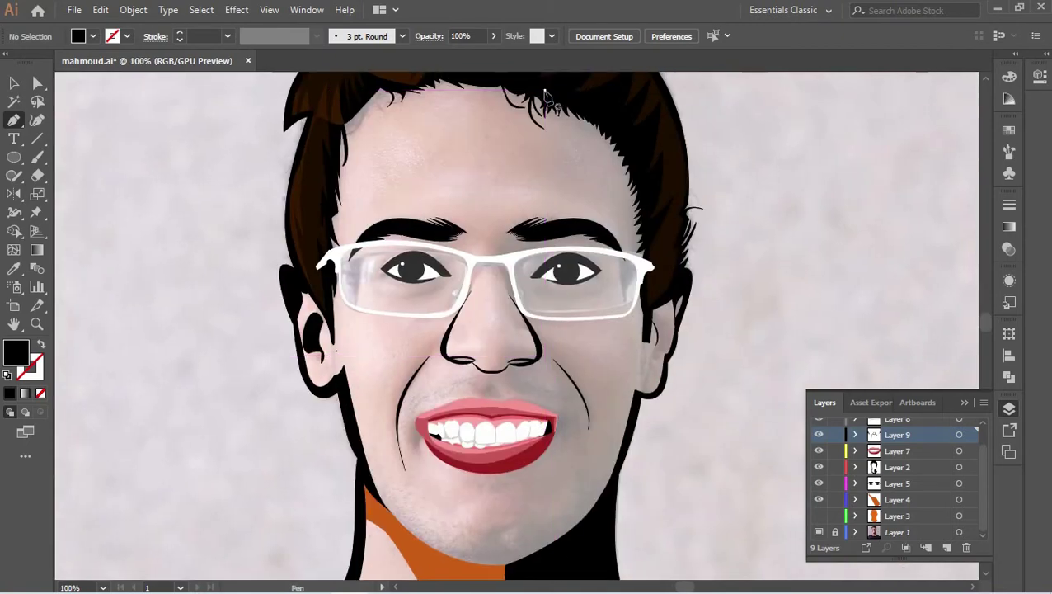
- Start an open path beside the right eyebrow, extending across the brow area
left_click_drag(539, 217, 560, 245)
scroll(539, 227, "up", 3)
left_click(686, 237)
scroll(716, 251, "down", 1)
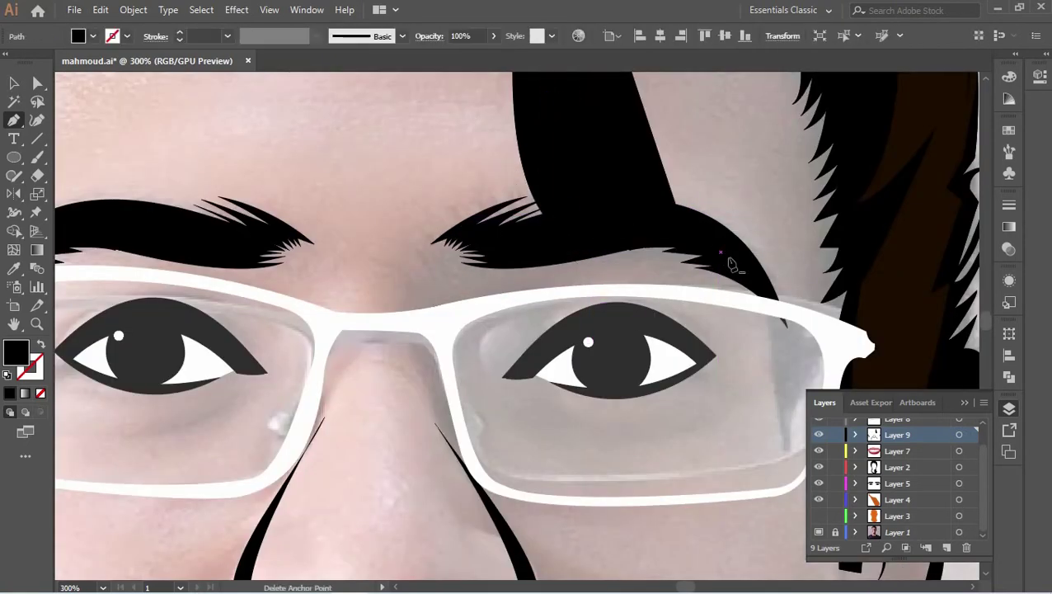
scroll(725, 258, "down", 3)
scroll(606, 287, "down", 1)
key("Escape")
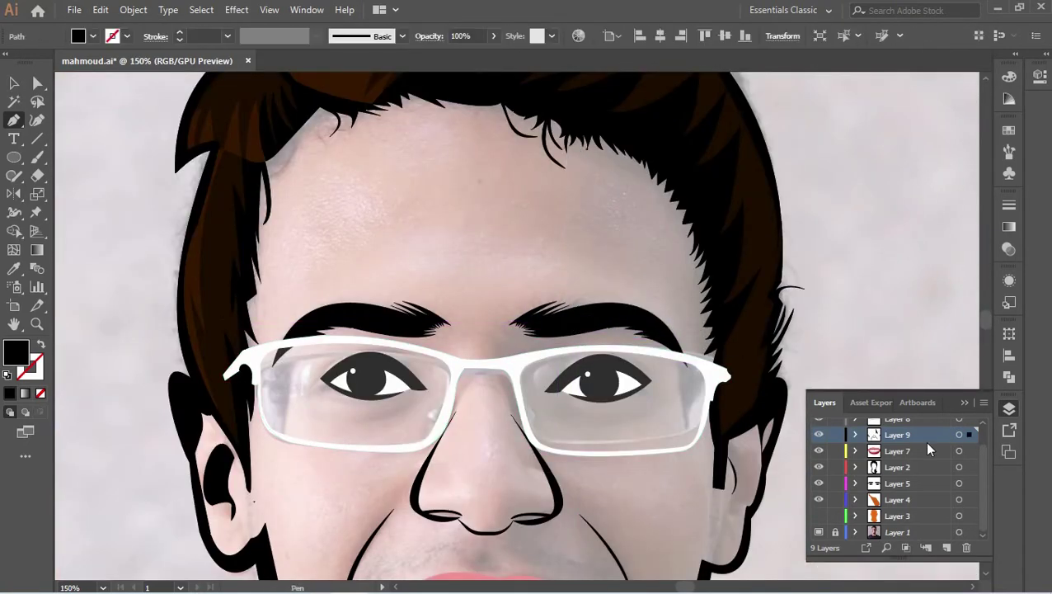
scroll(599, 328, "down", 1)
- Draw a first shadow shape near the temple and try the skin's transparency settings
left_click_drag(576, 199, 587, 340)
scroll(587, 341, "down", 1)
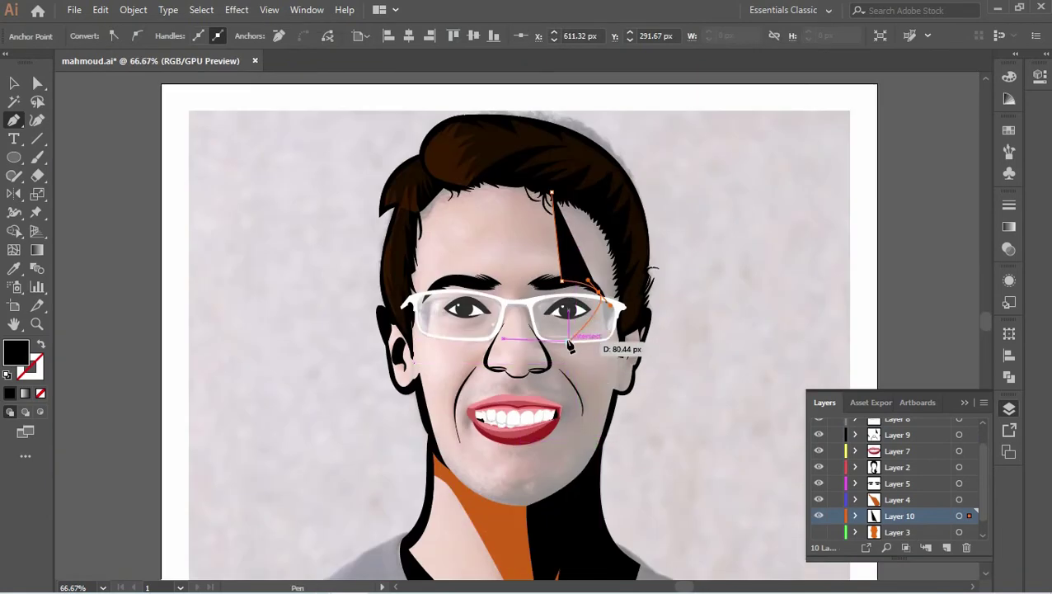
left_click(624, 437)
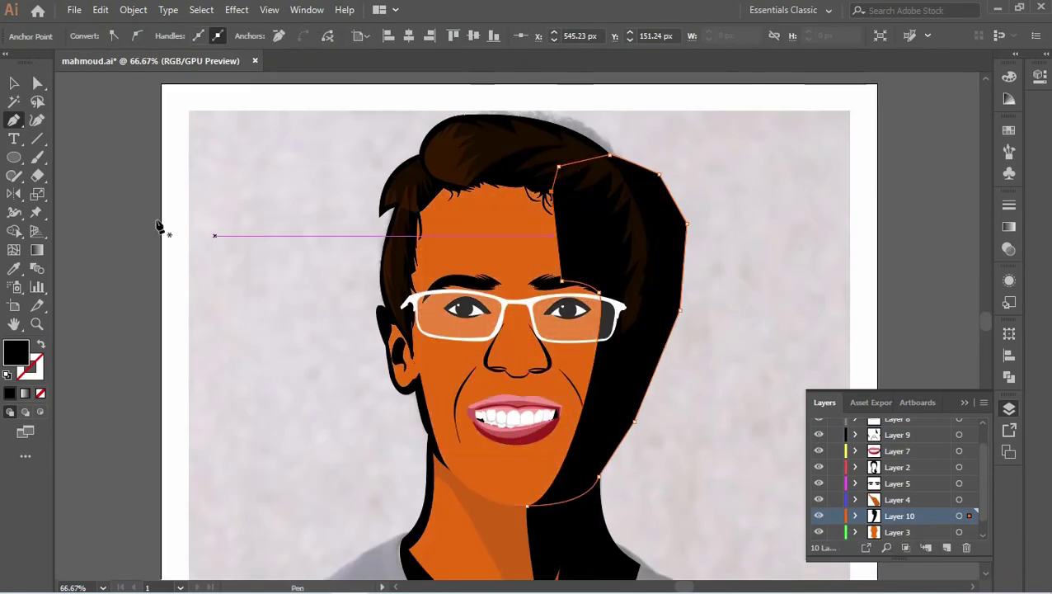
left_click(620, 247, "ctrl")
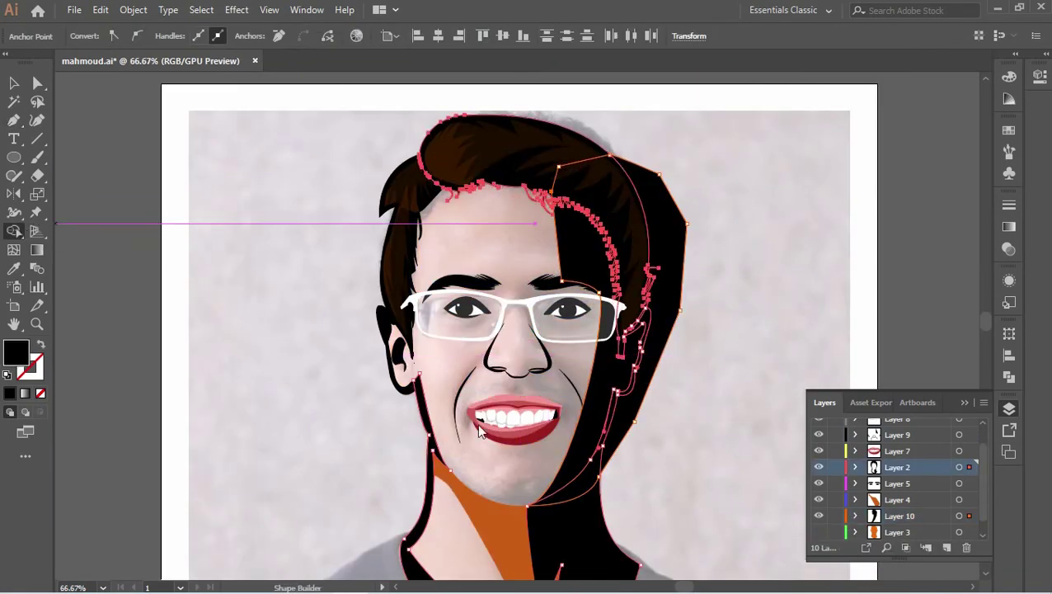
left_click(687, 449)
scroll(536, 511, "up", 3)
left_click(1009, 248)
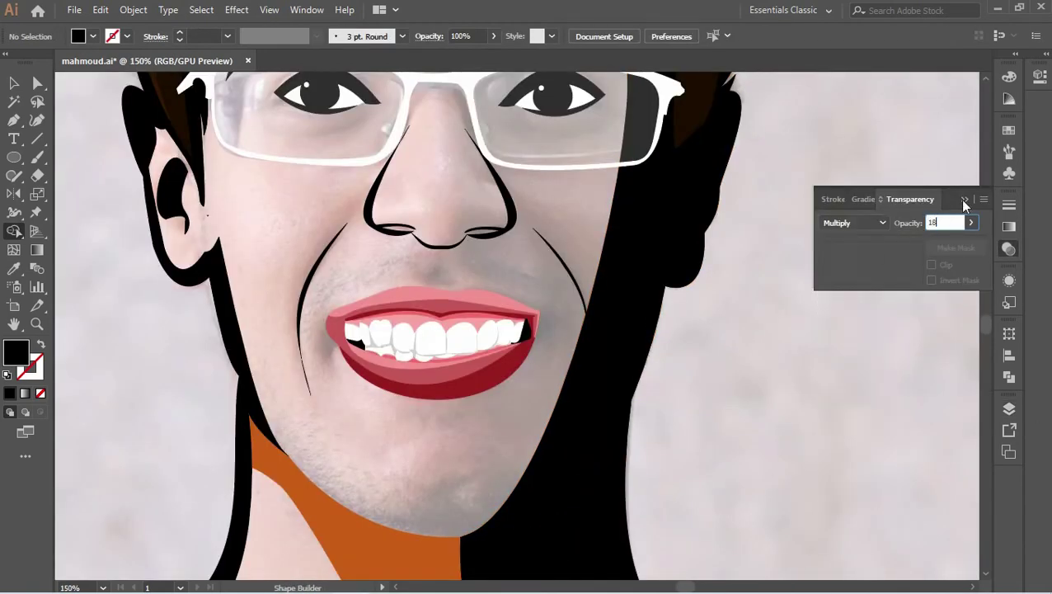
left_click(964, 199)
- Pen a shadow shape down the cheek beside the nose and set its opacity to 18%
left_click(664, 265)
left_click_drag(767, 316, 783, 337)
left_click(752, 422)
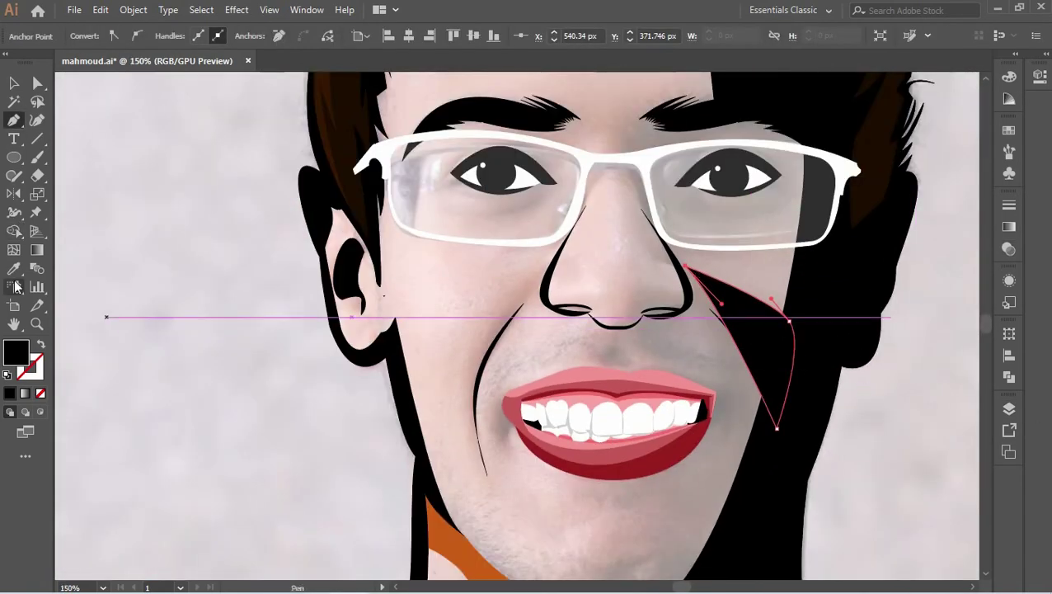
left_click(1010, 408)
left_click(815, 438)
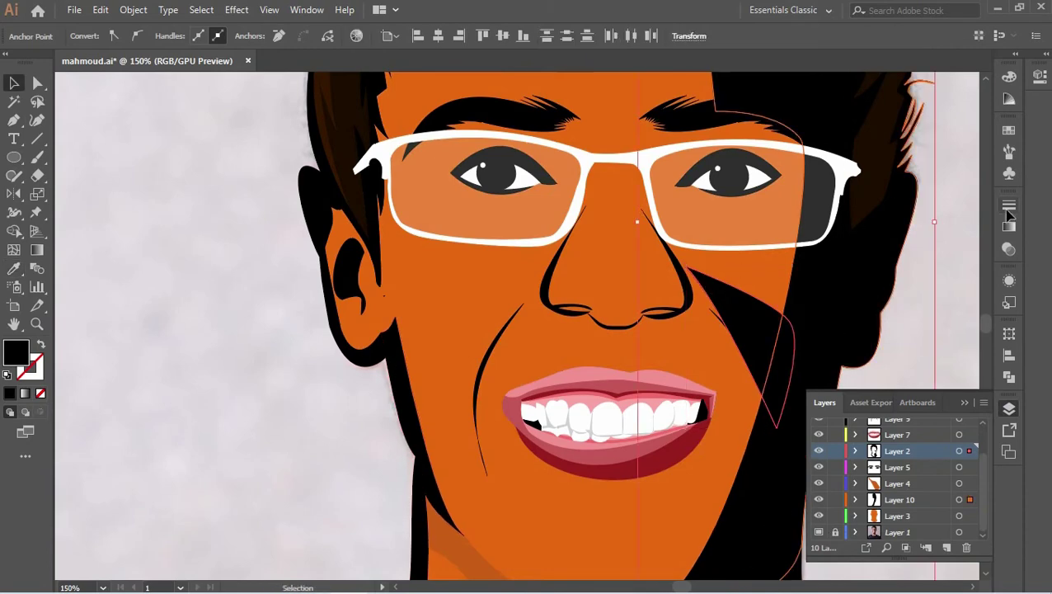
left_click(1009, 249)
type("18")
key("Return")
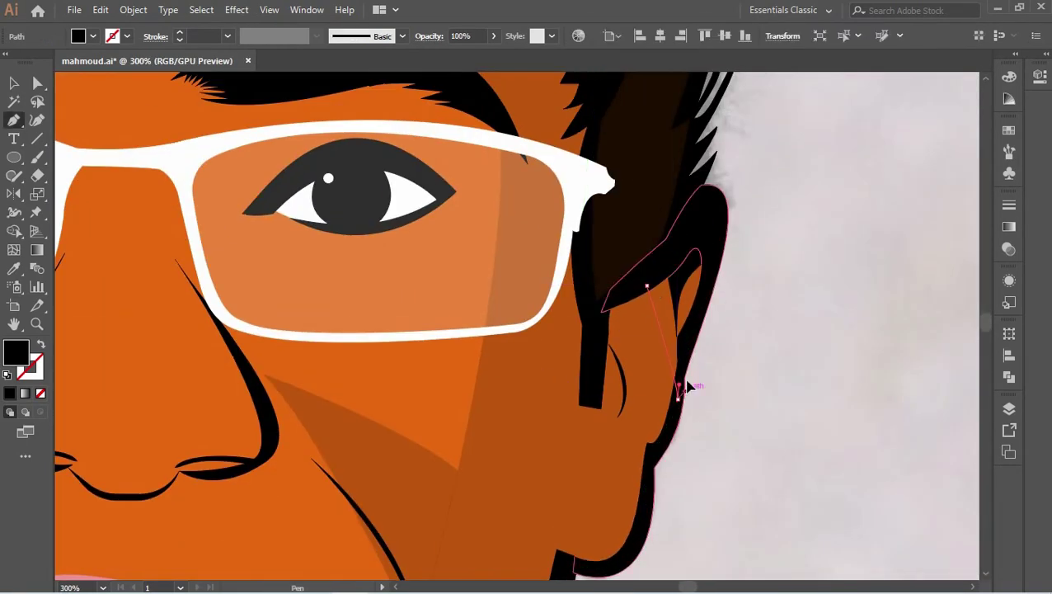
- Add a narrow shading shape beside the right ear
left_click(677, 394)
left_click(686, 349)
left_click(668, 269)
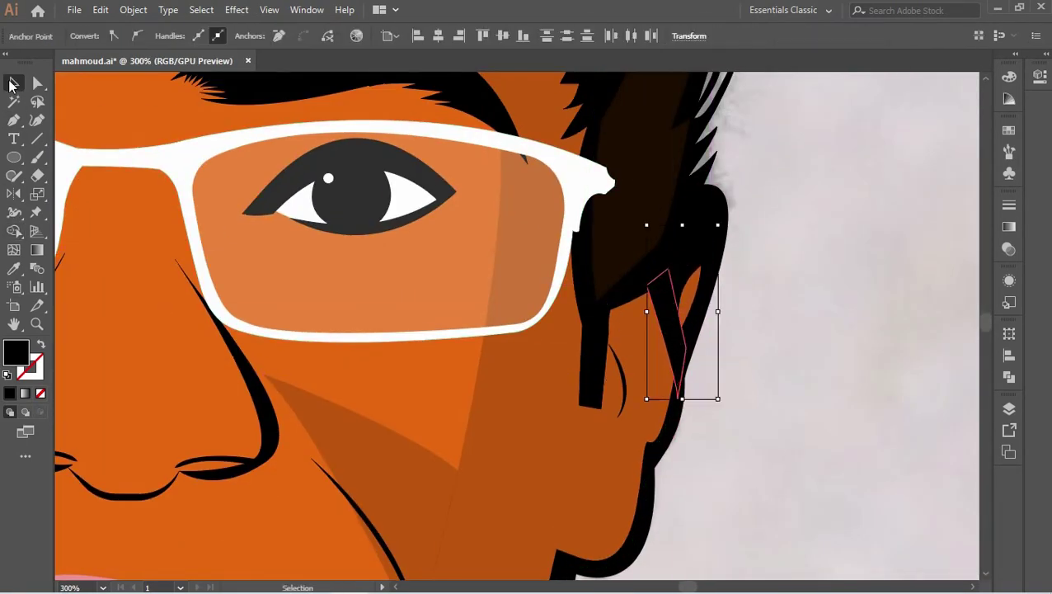
- Draw a curved shadow shape inside the right ear and sample the shadow colour
left_click(13, 83)
key("ctrl+plus")
key("ctrl+plus")
key("ctrl+plus")
left_click(618, 146)
left_click(634, 387)
left_click_drag(624, 146, 652, 146)
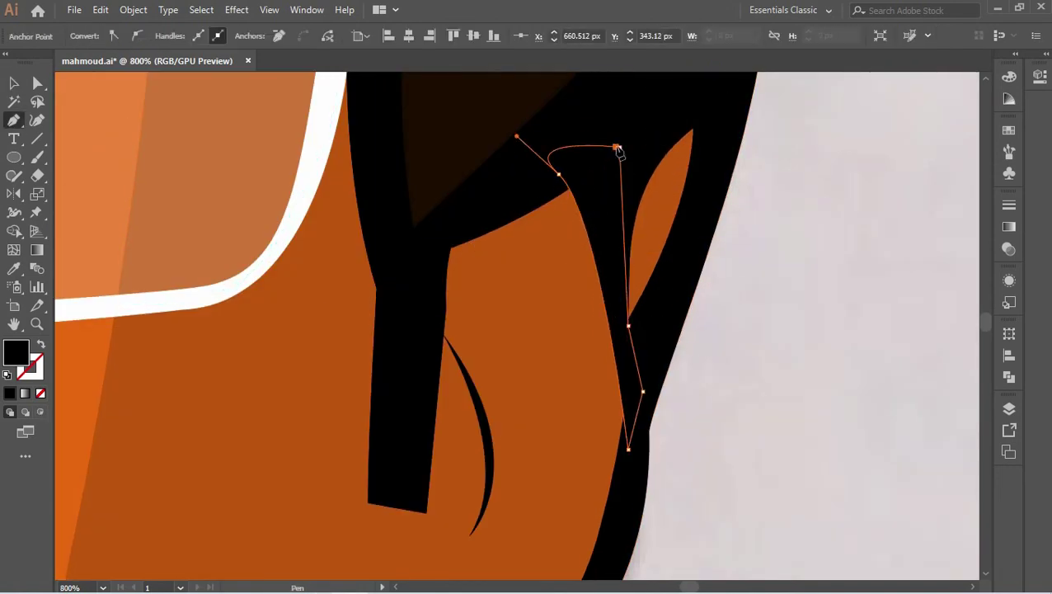
left_click(688, 400, "ctrl")
key("i")
left_click_drag(512, 453, 635, 340)
- Draw a closed shading shape along the chin and up the jaw
key("ctrl+minus")
key("p")
left_click_drag(579, 503, 590, 470)
left_click(512, 489)
left_click(606, 419)
left_click(634, 347)
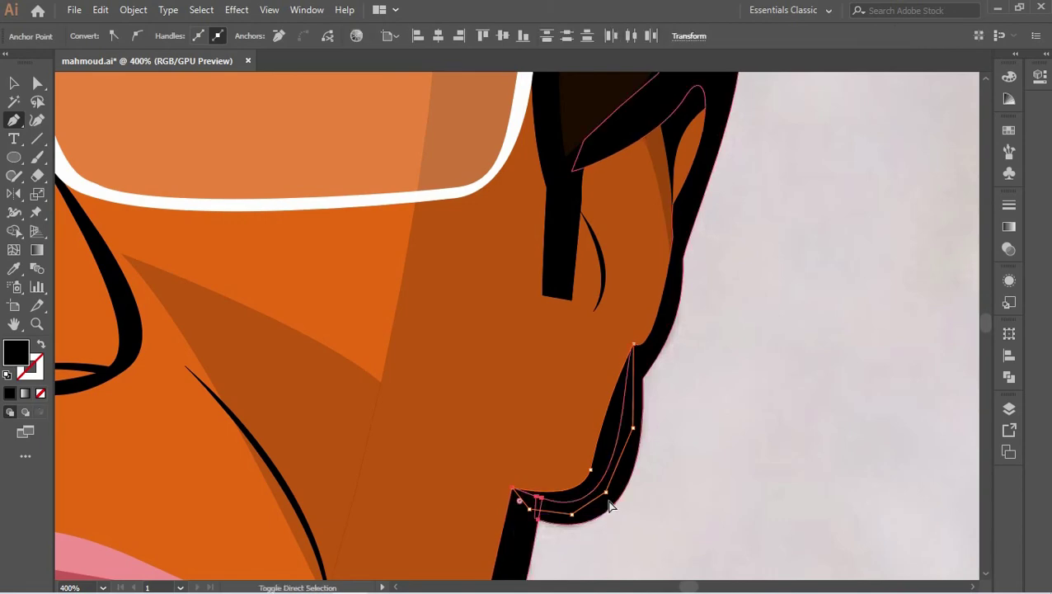
left_click(512, 489)
key("v")
key("ctrl+plus")
scroll(777, 316, "down", 4)
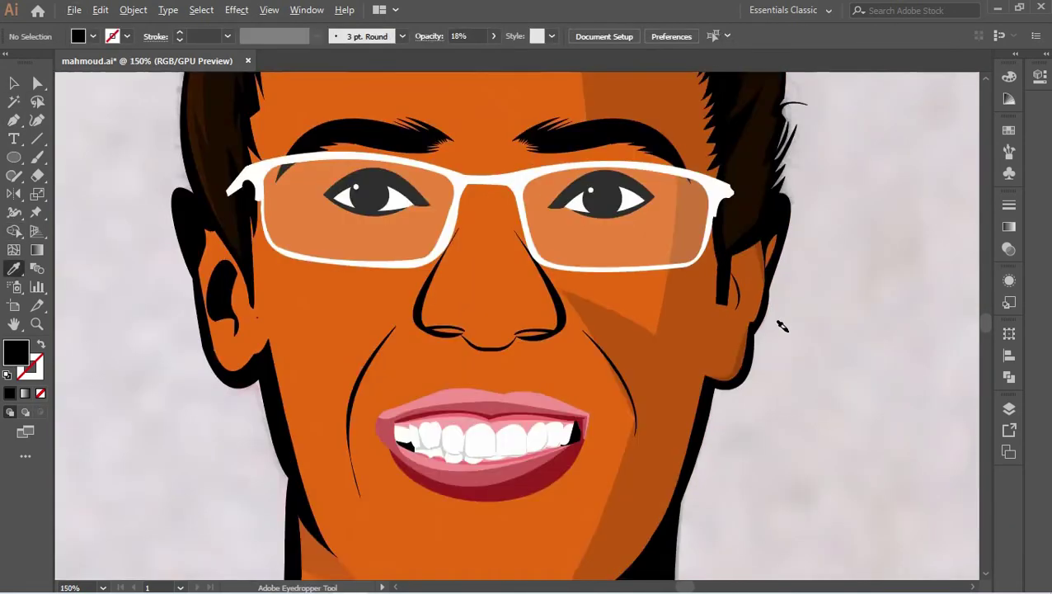
scroll(740, 305, "up", 4)
- Draw a crescent-shaped shading path beside the ear
key("p")
left_click(671, 310)
left_click_drag(690, 459, 620, 537)
scroll(620, 536, "up", 3)
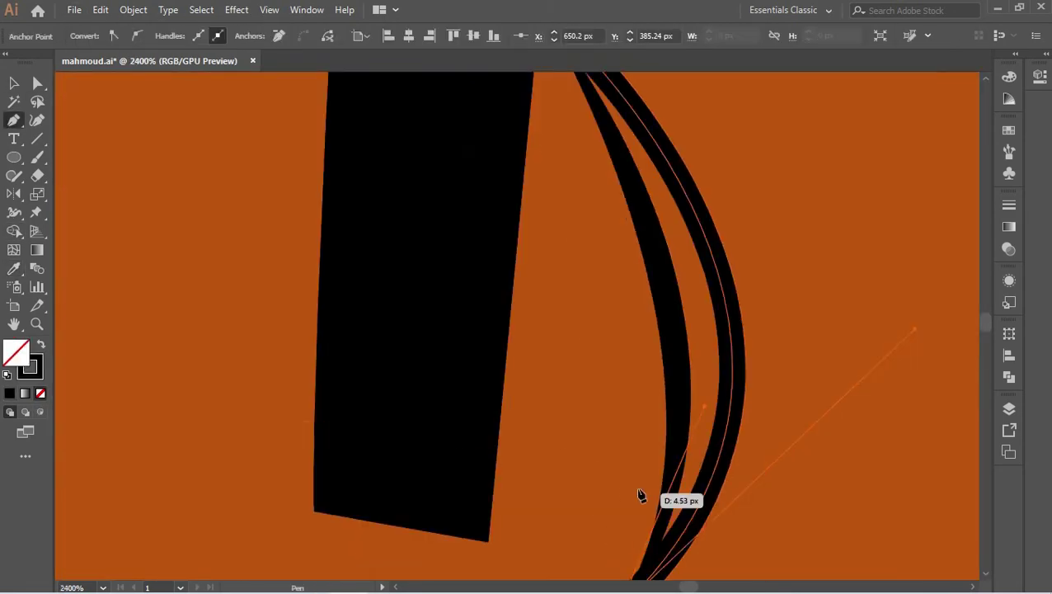
scroll(510, 463, "down", 1)
left_click(652, 463)
left_click(643, 396)
left_click(623, 329)
left_click(611, 297)
key("Escape")
scroll(950, 405, "down", 3)
scroll(519, 209, "up", 4)
- Draw a small sliver of shading near the hairline
left_click(418, 462)
left_click(475, 466)
left_click(538, 325)
left_click(532, 128)
left_click(723, 353, "ctrl")
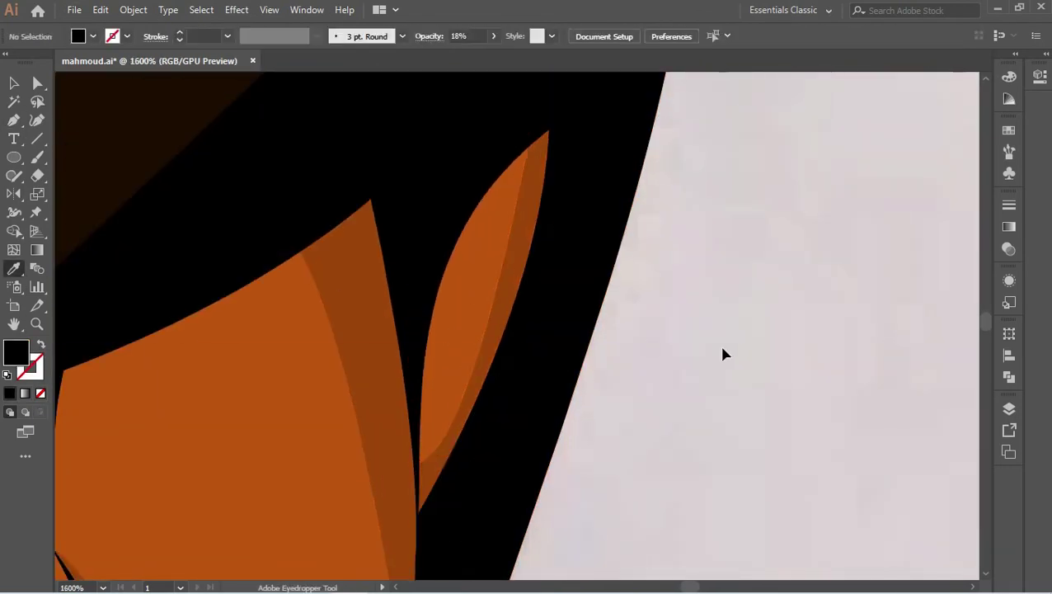
scroll(723, 353, "down", 4)
key("i")
key("p")
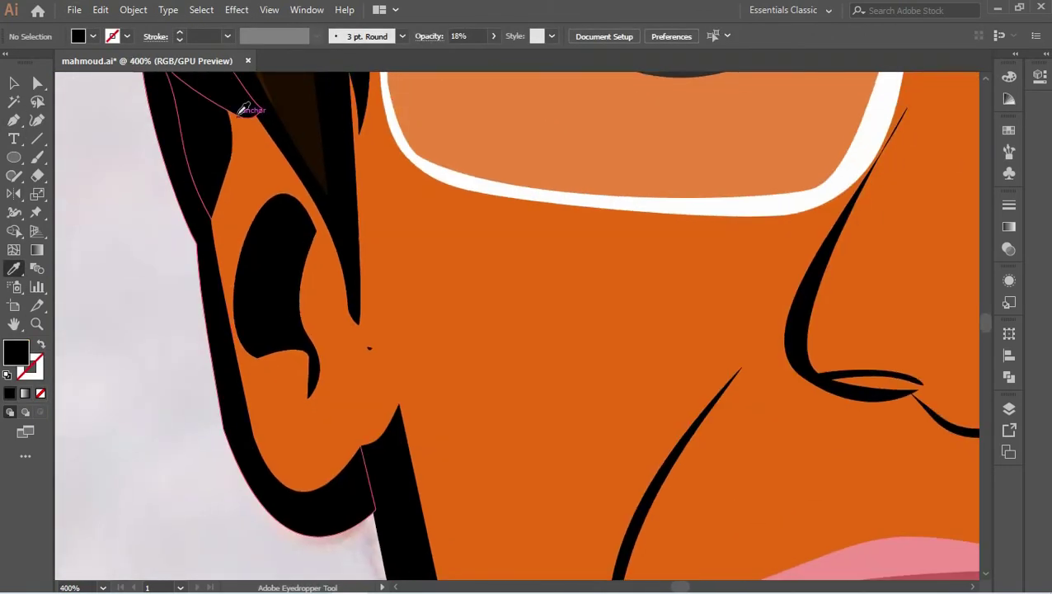
scroll(353, 247, "up", 2)
- Draw a shading shape by the left ear and fill it with the skin orange
left_click(354, 247)
left_click(303, 200)
left_click(289, 412)
left_click(282, 318)
key("i")
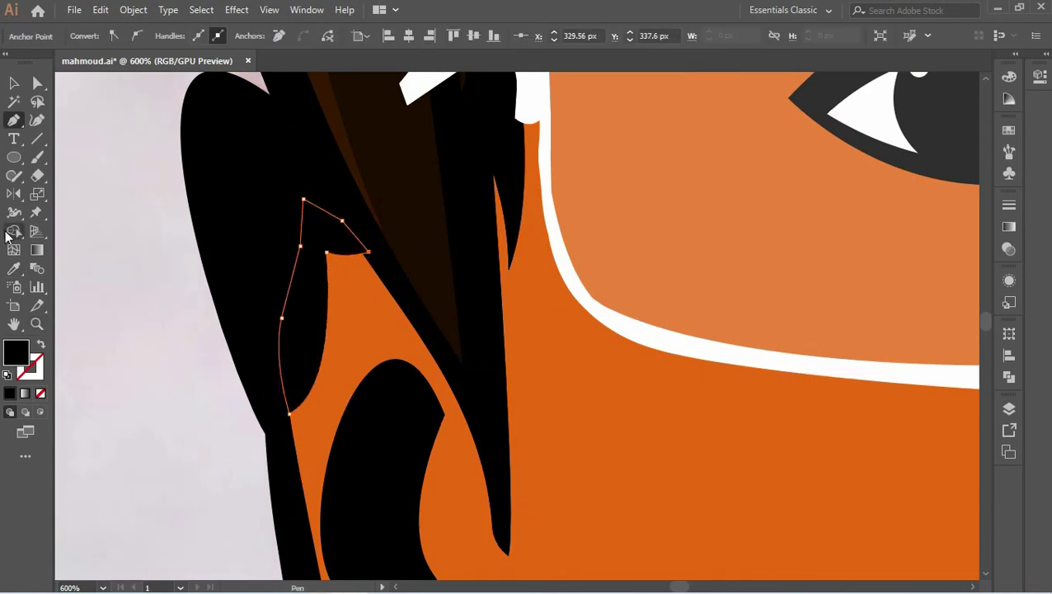
left_click(396, 330)
scroll(396, 330, "down", 3)
key("ctrl+shift+a")
scroll(96, 364, "up", 1)
- Fill the shadow and jaw shapes with darker orange, then zoom out to the whole portrait
key("p")
left_click(340, 446)
left_click(376, 434)
scroll(376, 435, "right", 5)
key("i")
left_click(434, 454)
key("v")
scroll(538, 354, "up", 2)
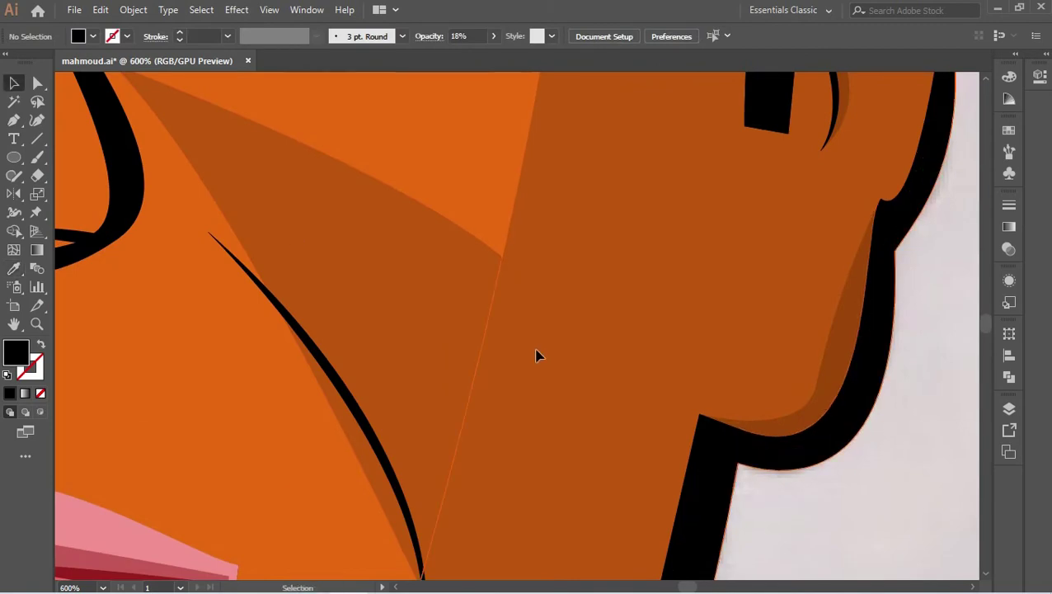
scroll(751, 394, "down", 3)
scroll(713, 307, "down", 3)
scroll(764, 355, "up", 3)
scroll(765, 355, "down", 2)
key("ctrl+shift+a")
key("shift+m")
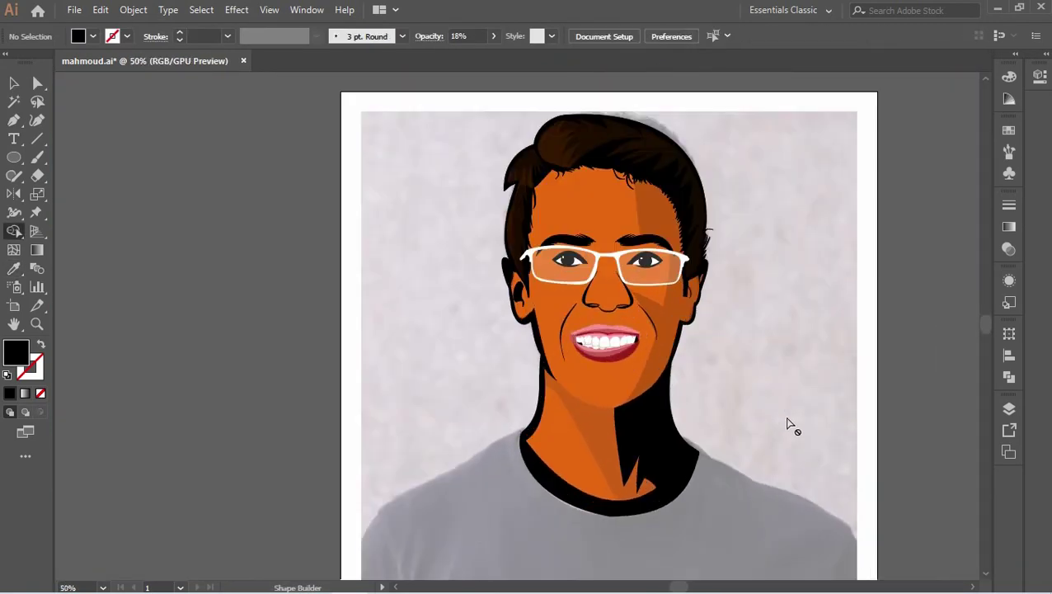
- Hide the reference photo layer and add an artboard-sized dark grey background rectangle
left_click(1009, 408)
left_click(813, 528)
left_click(1010, 408)
key("m")
left_click_drag(340, 91, 877, 540)
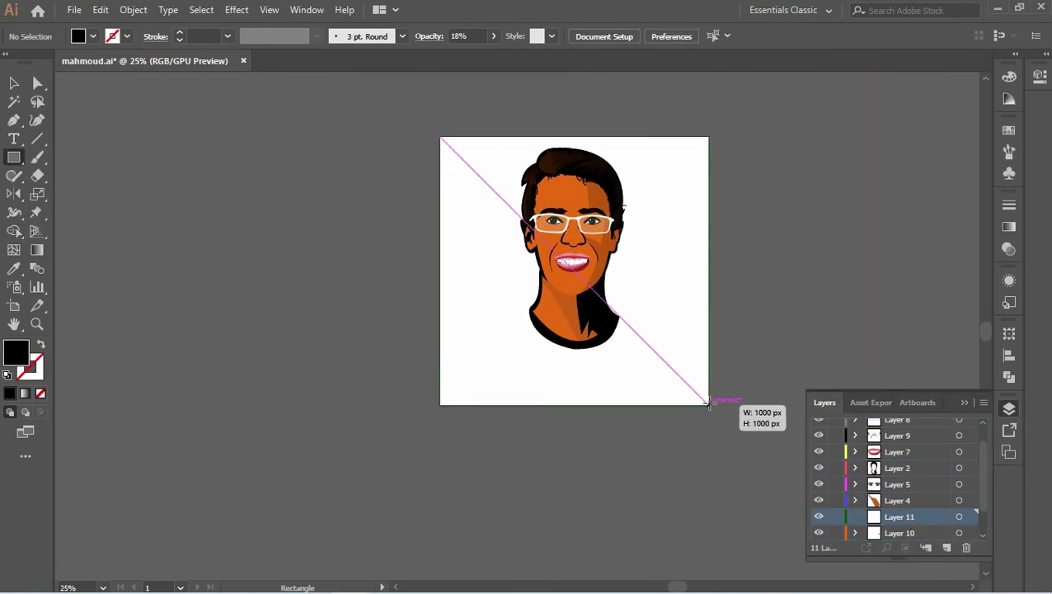
double_click(14, 353)
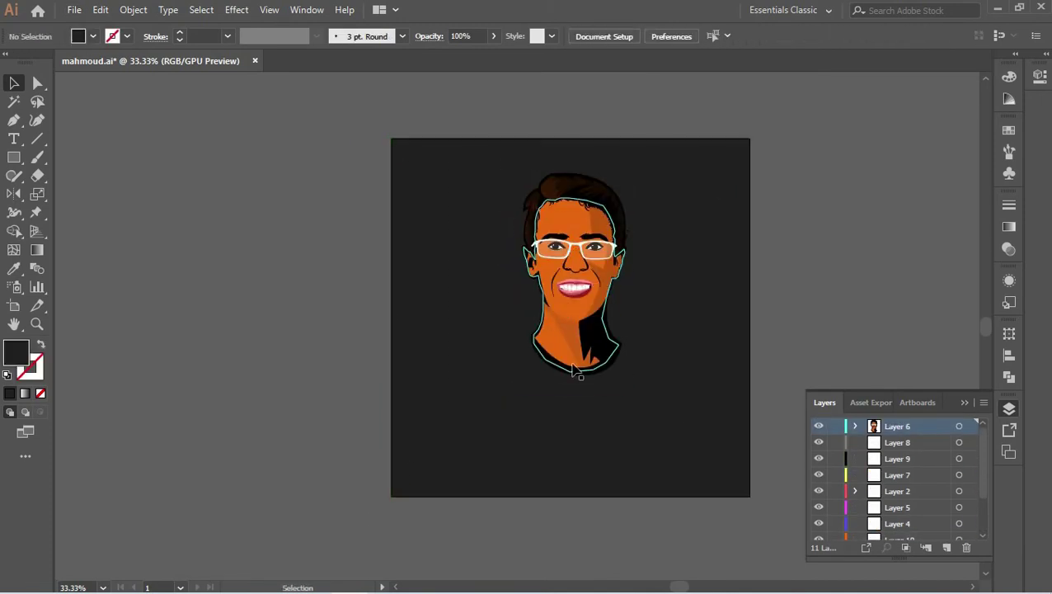
- Give the portrait silhouette a 40 pt white outline
left_click(575, 371)
left_click(1008, 377)
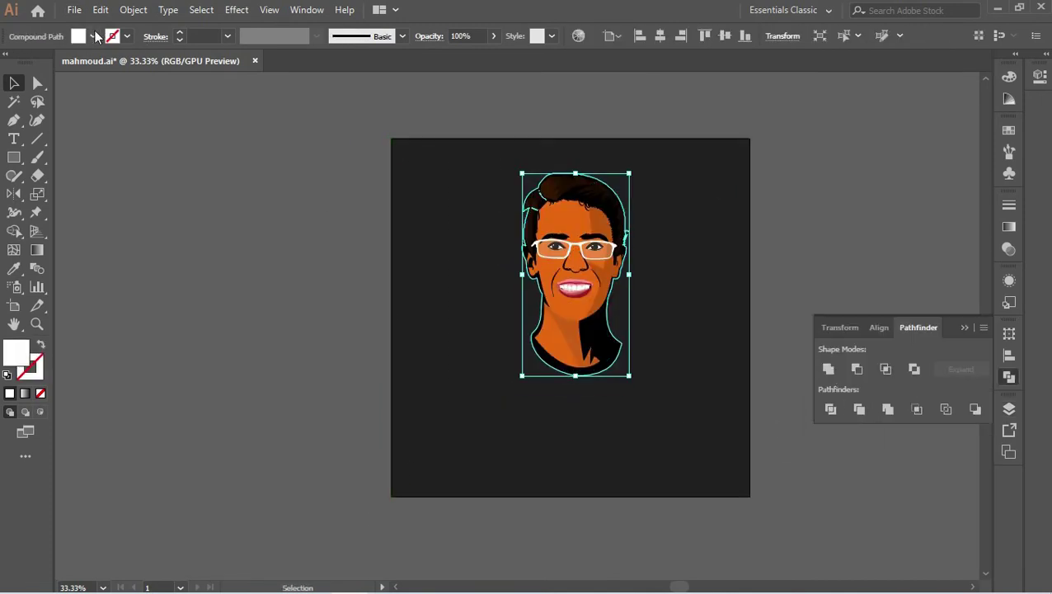
left_click(180, 37)
key("ctrl+plus")
left_click(625, 382)
scroll(740, 388, "up", 1)
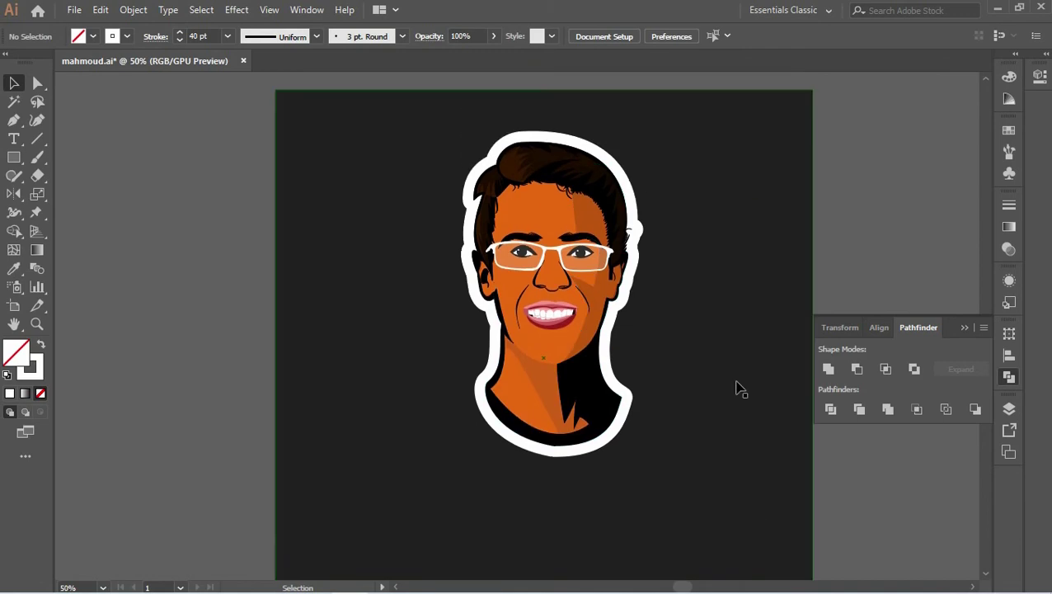
left_click(14, 139)
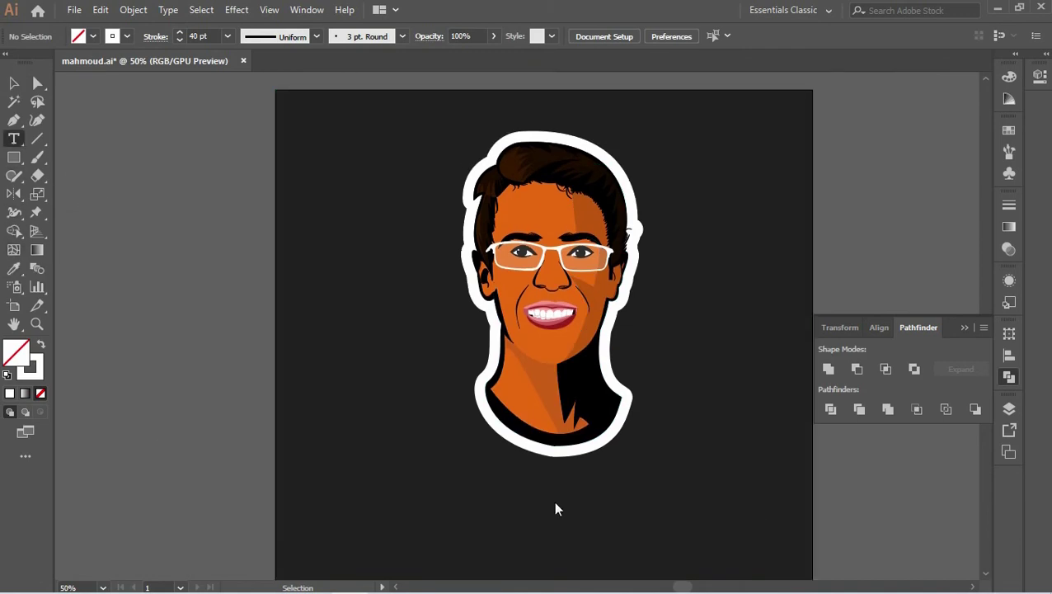
- Type 'mahmoud' below the portrait, scale it up, Arc Lower warp it at 27%, and move it under the chin
left_click(548, 481)
type("mahmoud")
key("ctrl+a")
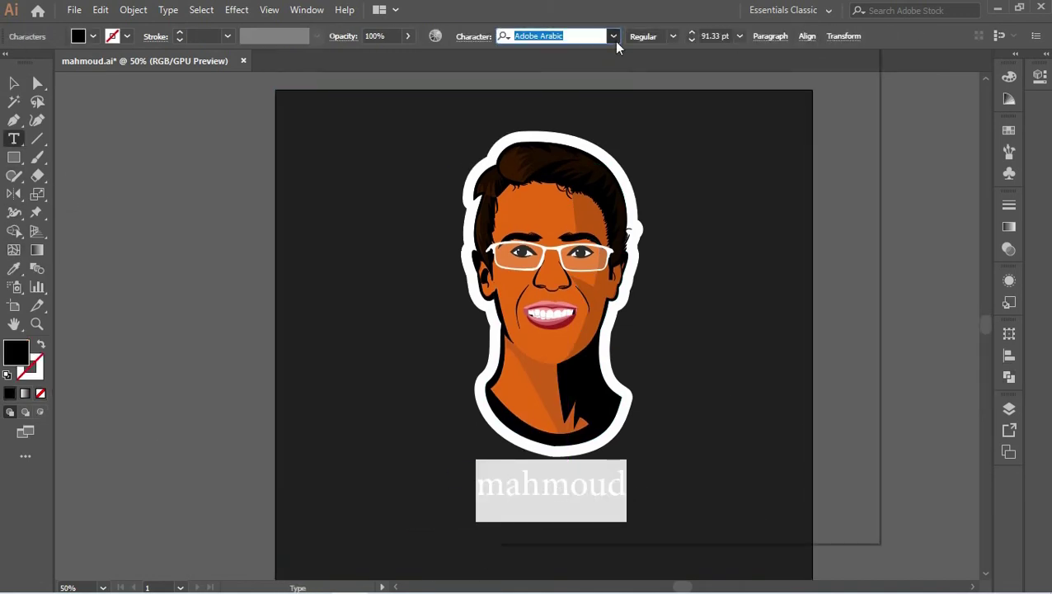
type("Khaled Font")
left_click_drag(615, 500, 647, 452)
key("alt+shift+ctrl+w")
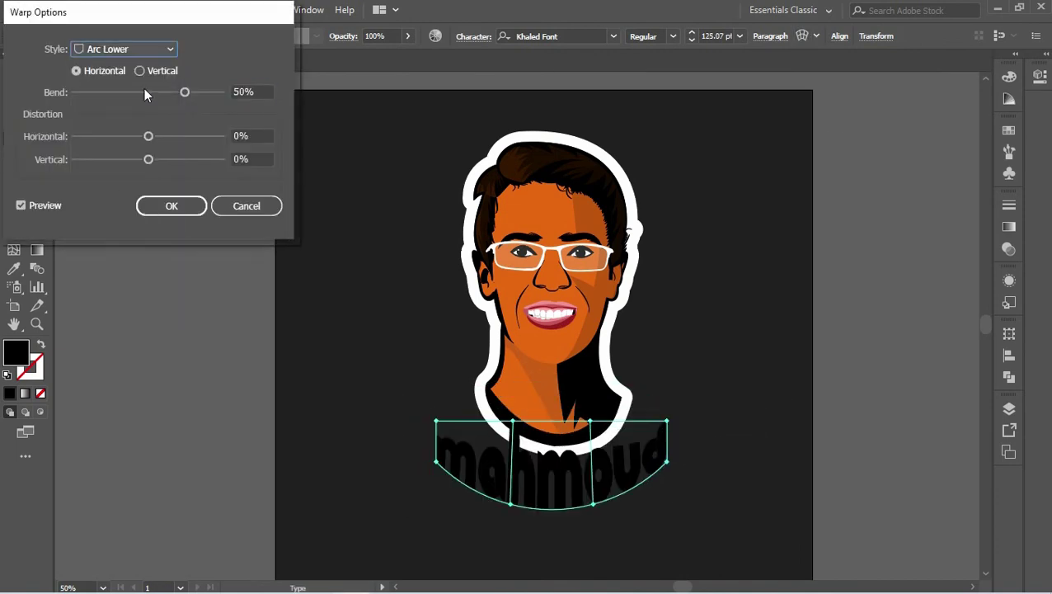
left_click_drag(183, 92, 167, 92)
key("Return")
left_click_drag(547, 482, 550, 453)
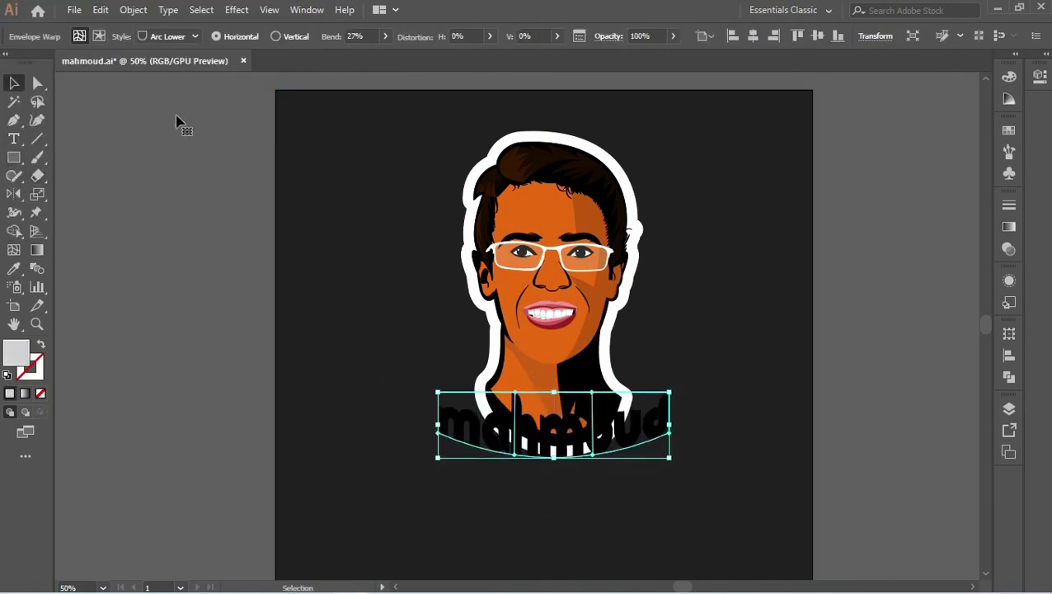
- Expand the warped name and give it a 45 pt white stroke in Appearance
left_click(127, 36)
left_click(24, 66)
left_click(155, 36)
left_click(1009, 280)
left_click(927, 384)
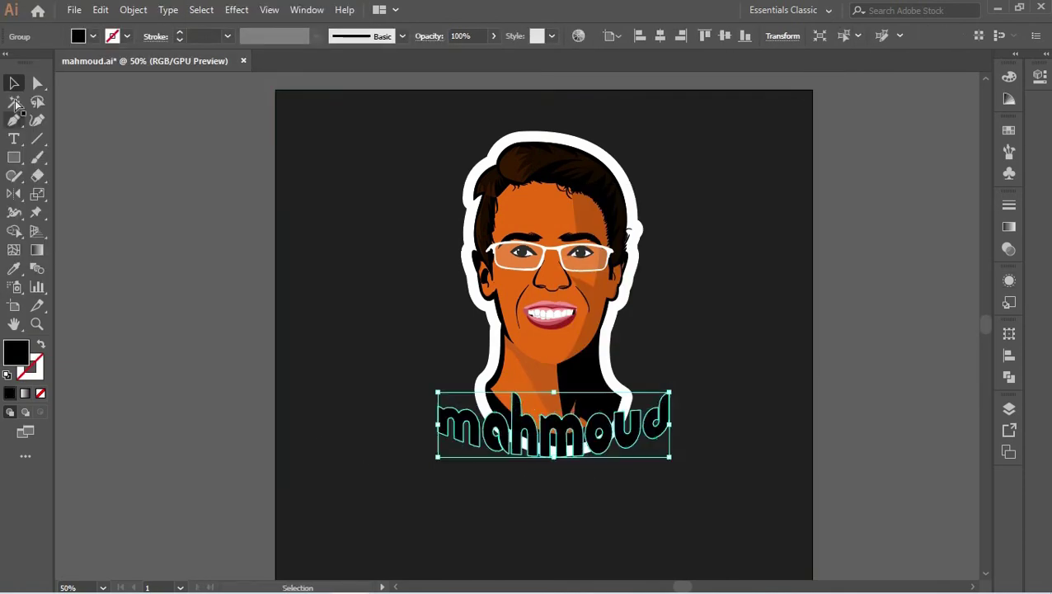
left_click(1009, 281)
left_click(834, 388)
left_click(903, 300)
left_click(752, 321)
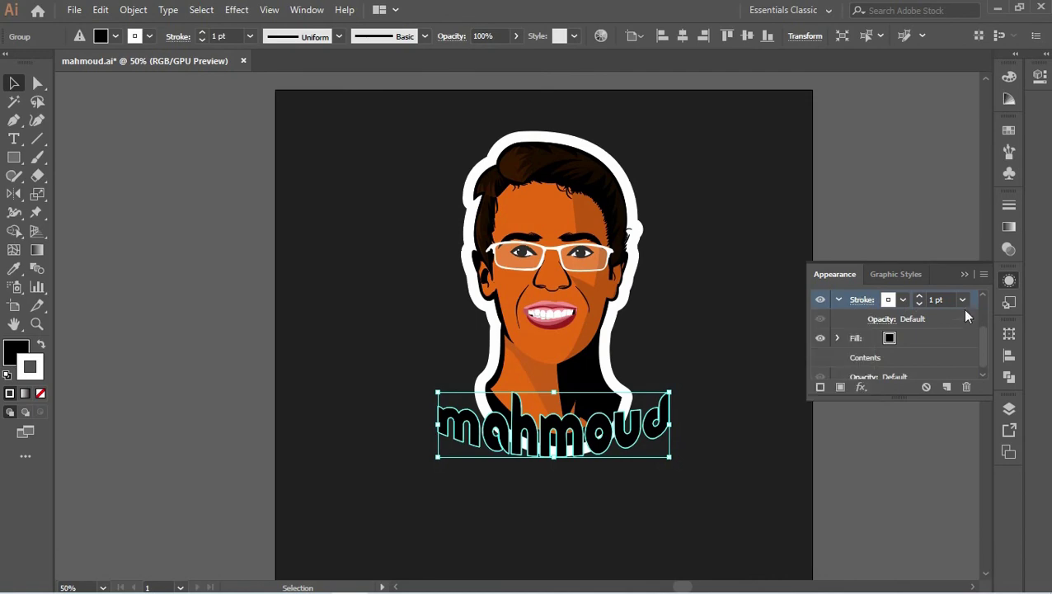
left_click(922, 337)
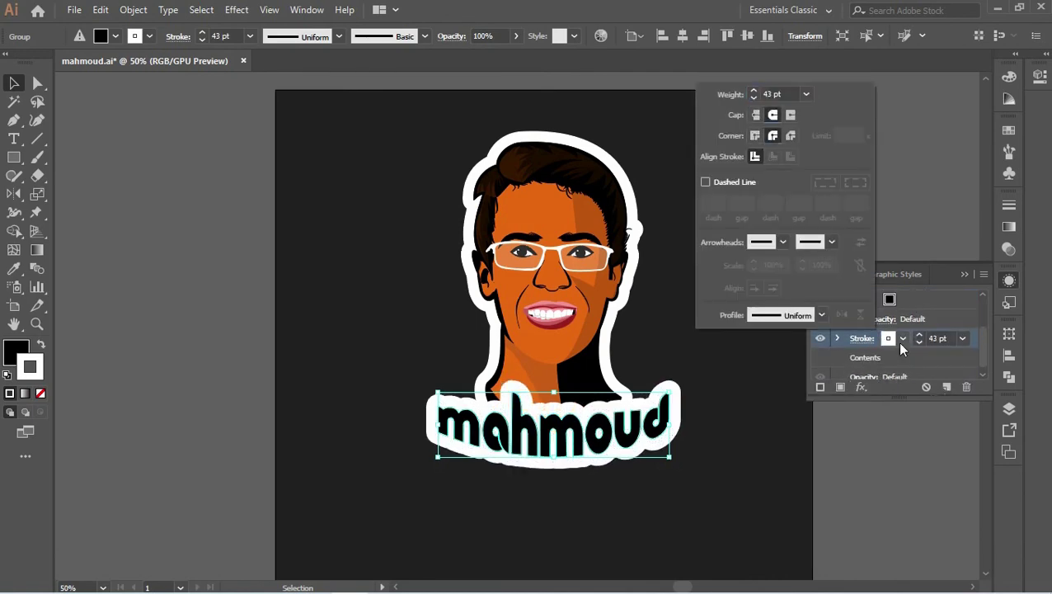
left_click(897, 481)
scroll(613, 478, "up", 2)
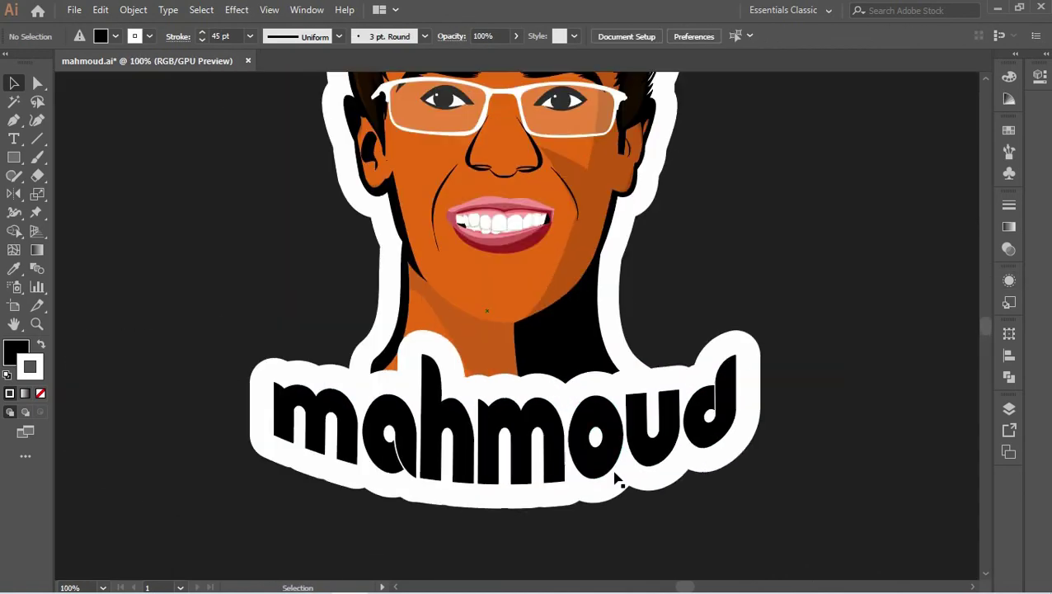
- Duplicate the whole sticker, enlarge the copy greatly, and fade it to 18% opacity
left_click(747, 371)
scroll(747, 371, "down", 1)
left_click(41, 344)
key("ctrl+minus")
key("ctrl+minus")
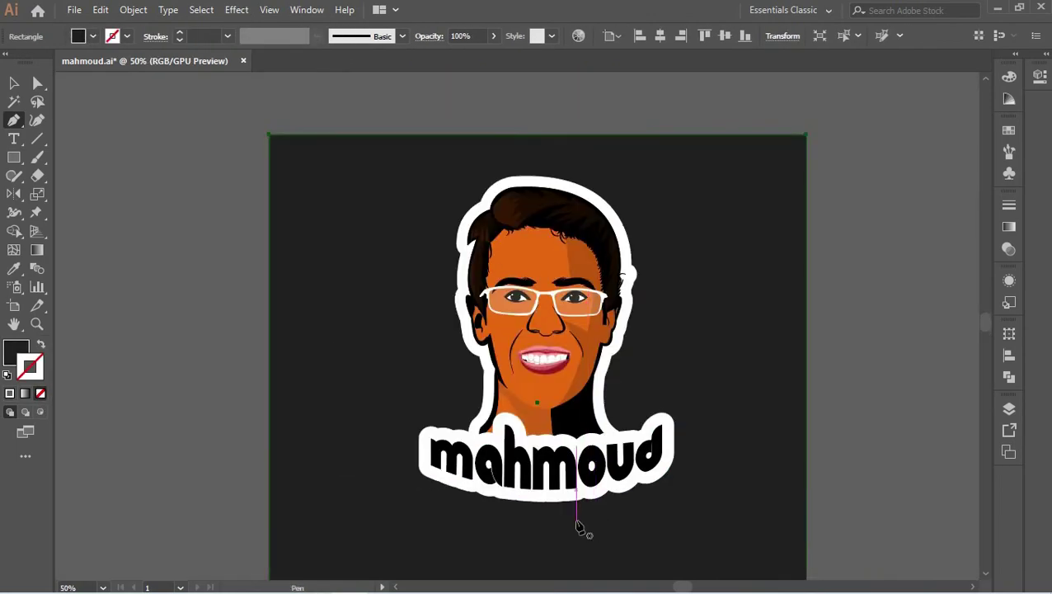
key("ctrl+minus")
key("v")
key("ctrl+a")
scroll(639, 473, "up", 1)
left_click_drag(511, 346, 394, 276)
left_click_drag(284, 412, 164, 465)
left_click(1008, 248)
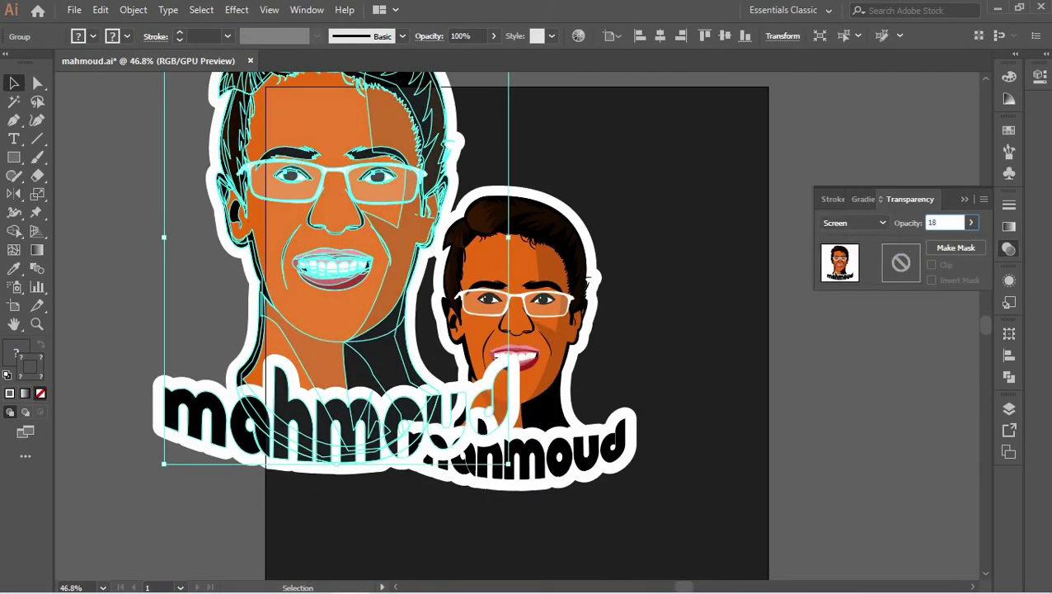
left_click(748, 317)
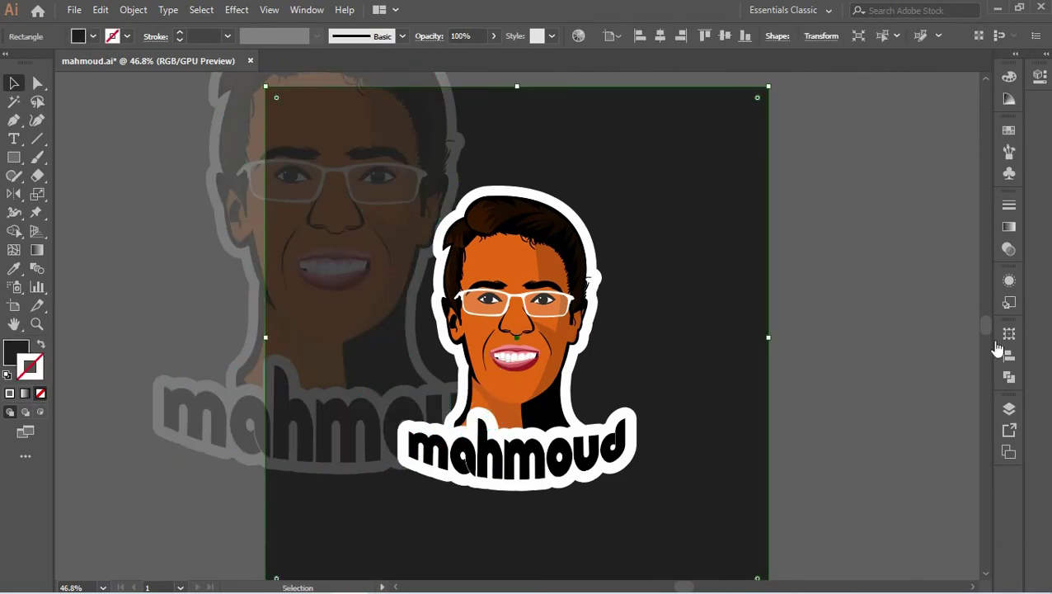
- Clip the faded copy to the dark background rectangle with a clipping mask
left_click(1008, 409)
key("ctrl+a")
right_click(493, 144)
left_click(563, 228)
left_click(828, 235)
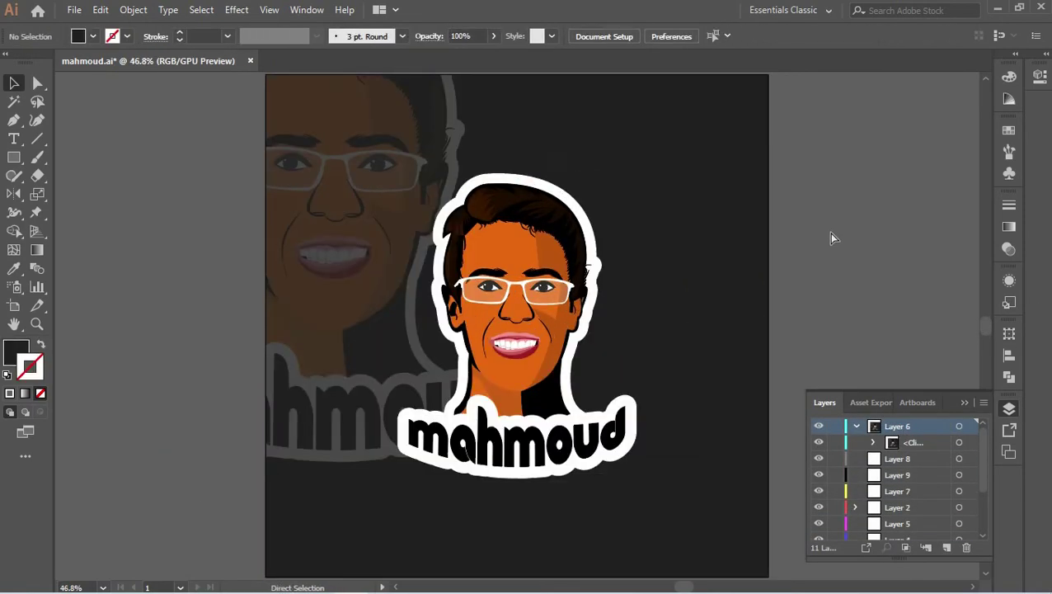